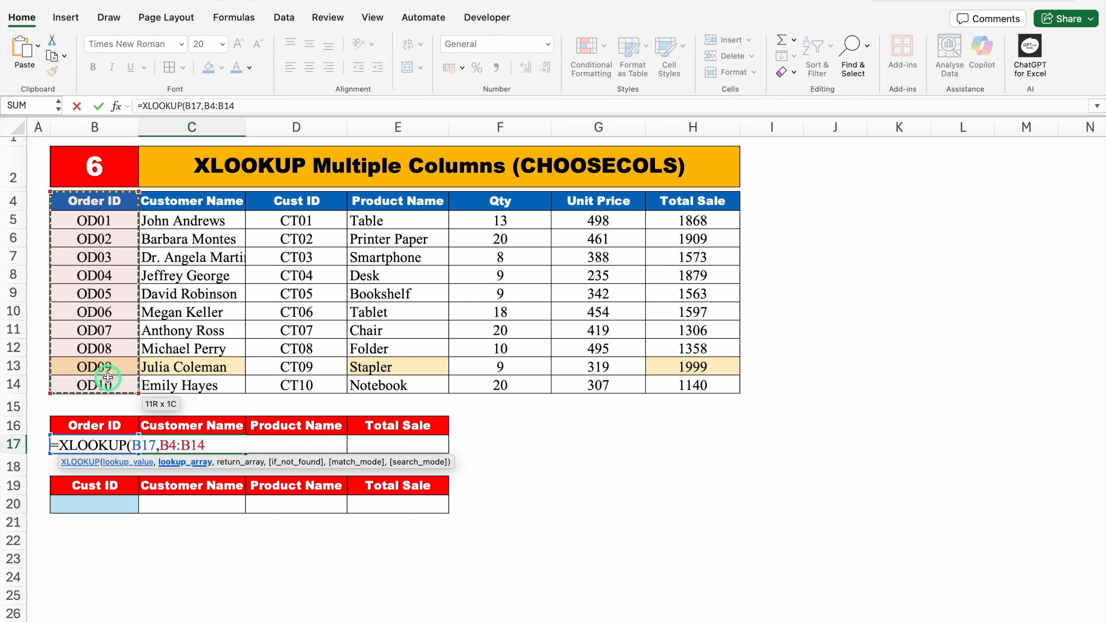
- Complete the XLOOKUP formula in C17 with C4:H14 as the return array and enter it
type(",")
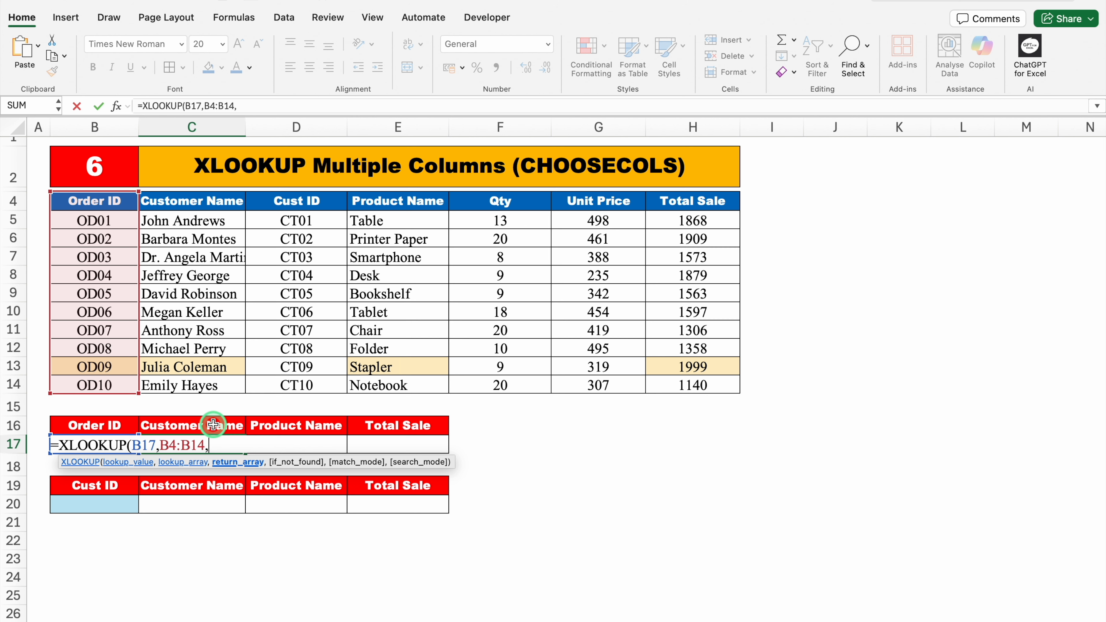
left_click_drag(185, 203, 706, 378)
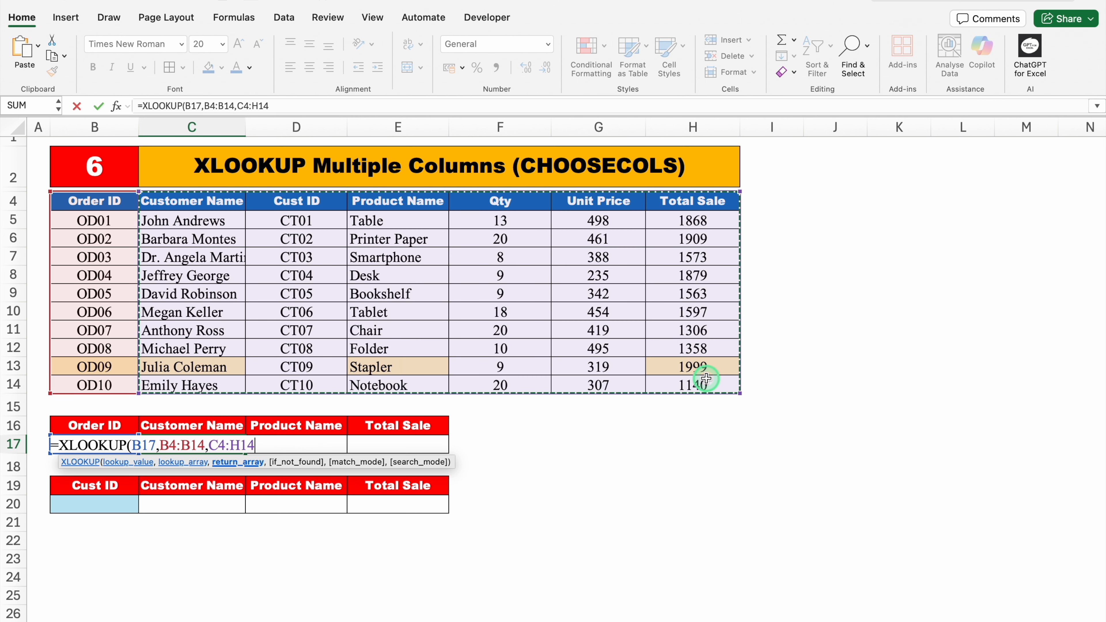
type(")")
key("Return")
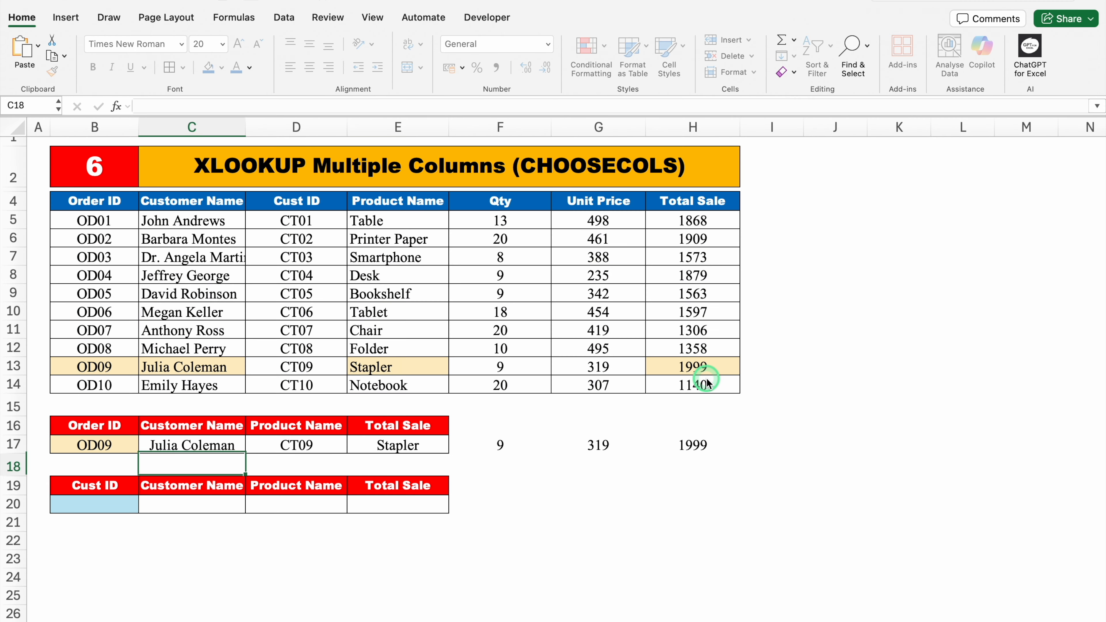
- Wrap the XLOOKUP in C17 in CHOOSECOLS so that it returns only columns 1, 3 and 6
left_click(230, 444)
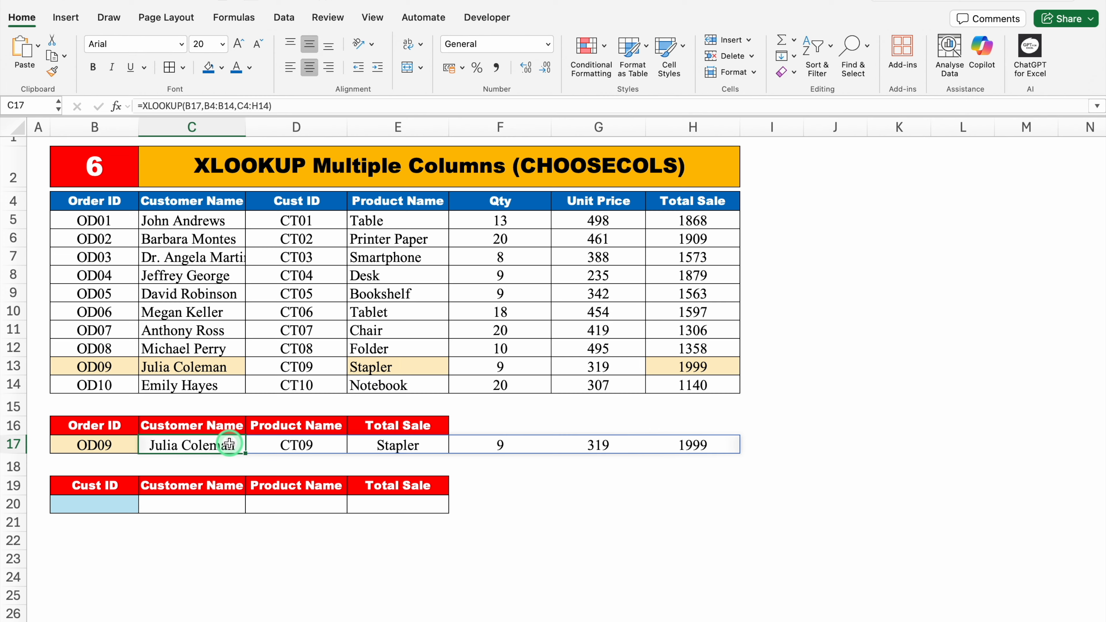
double_click(210, 444)
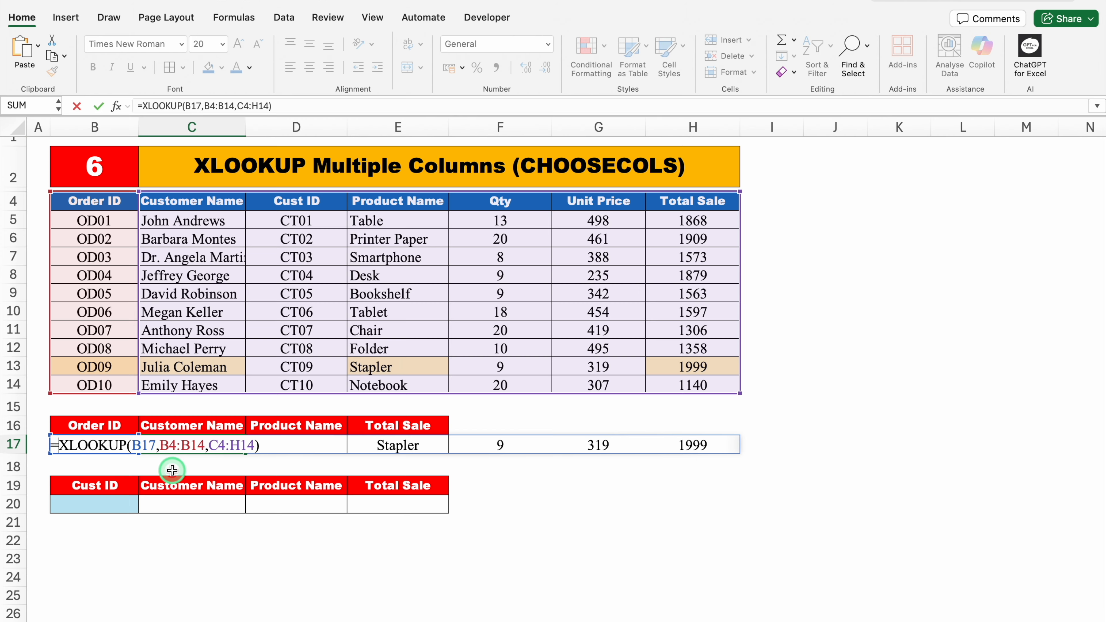
type("CHOO")
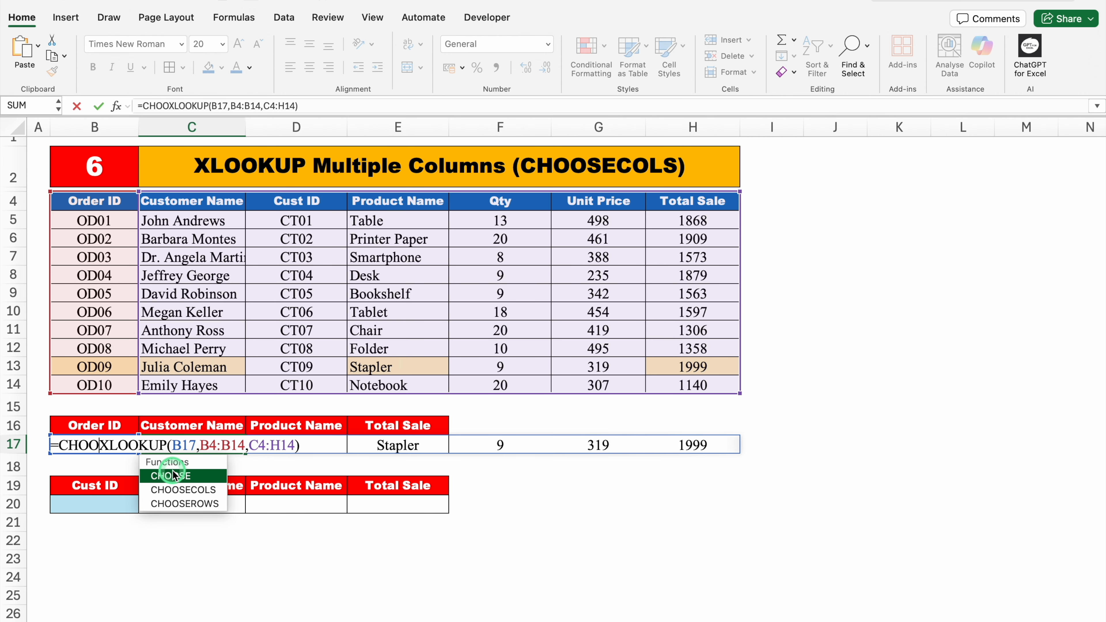
double_click(219, 486)
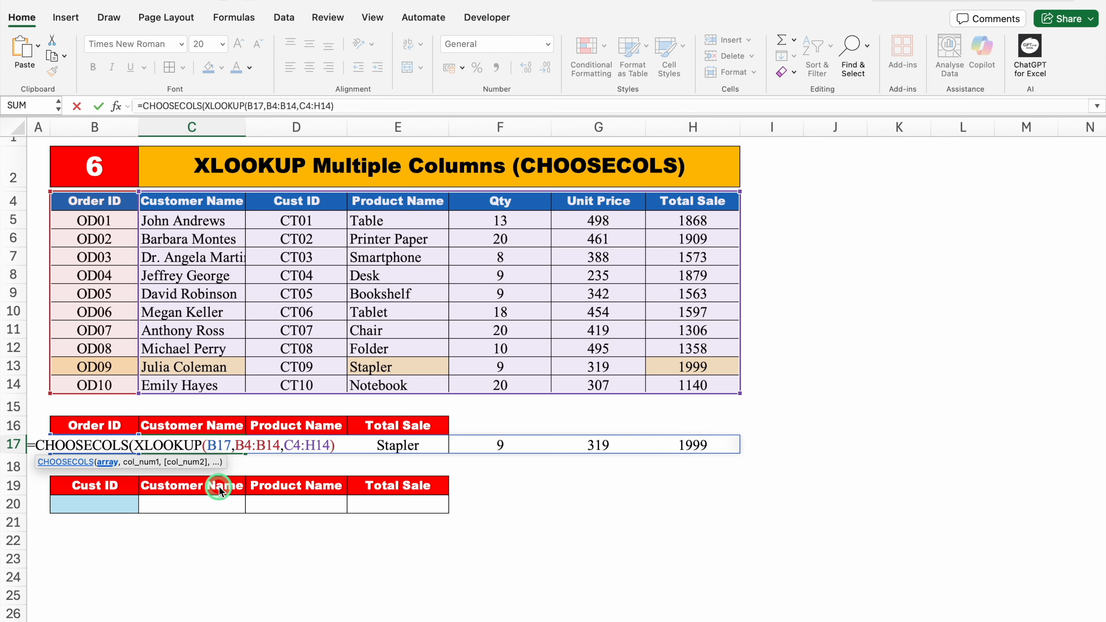
type(",")
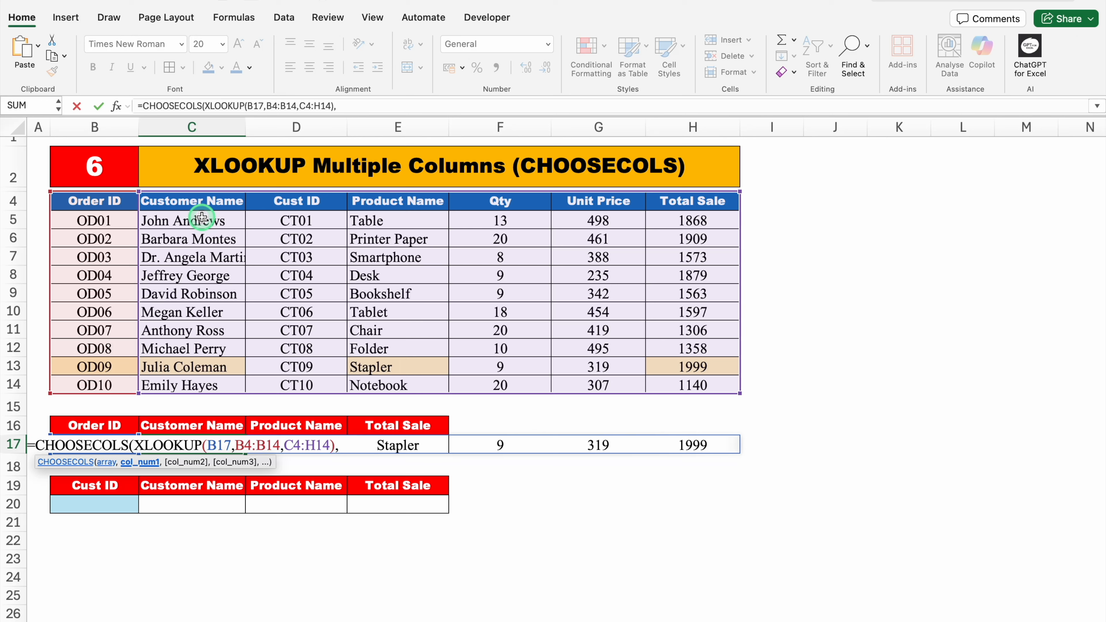
type("1,")
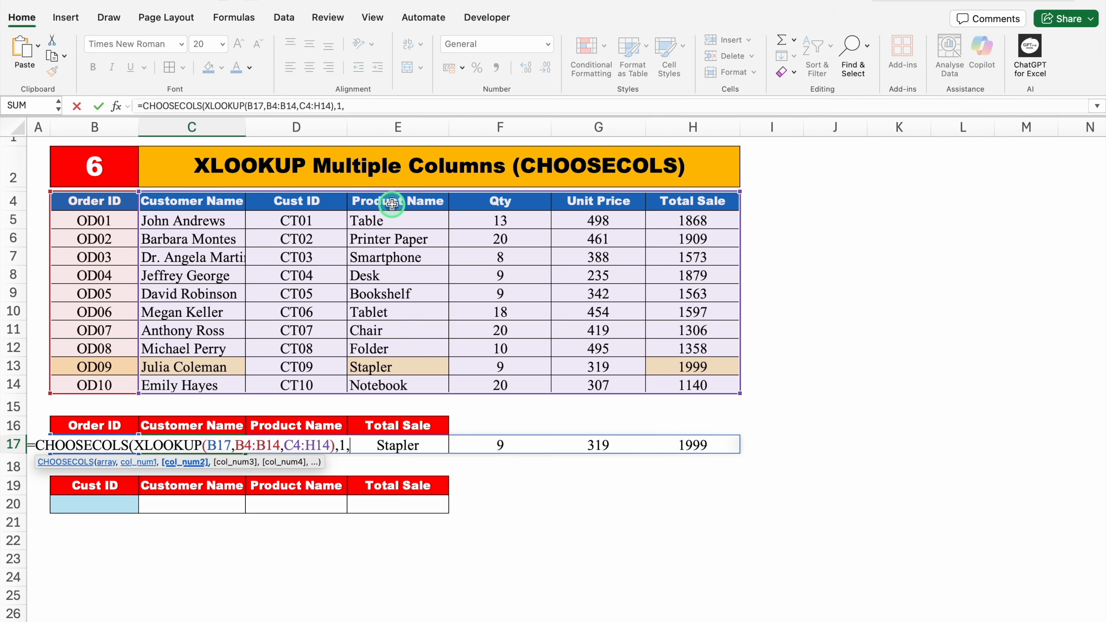
type("3")
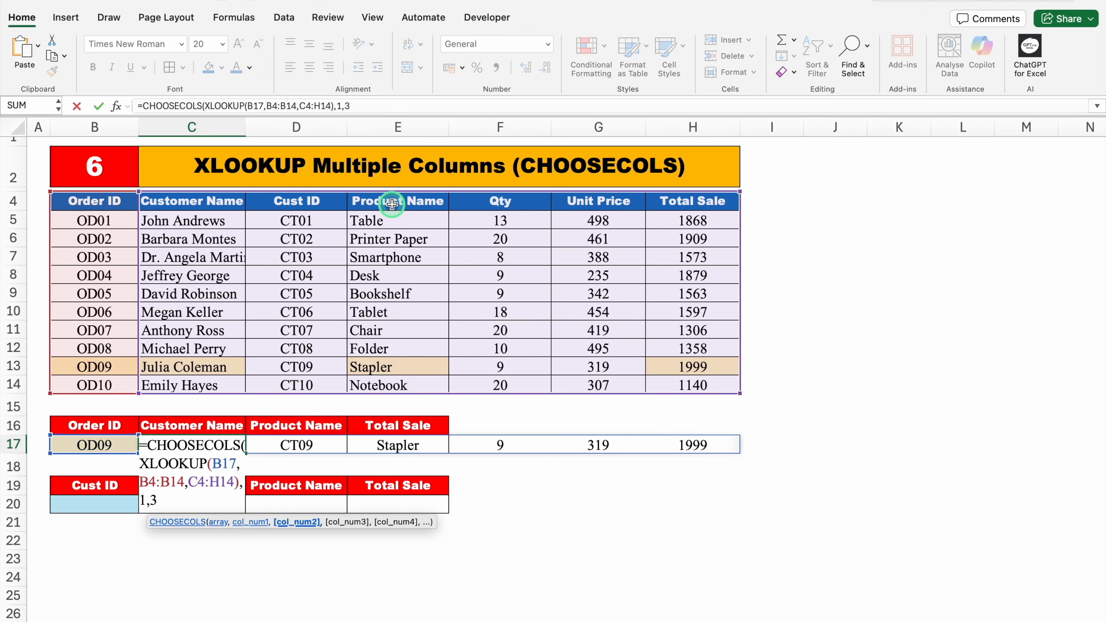
type(",")
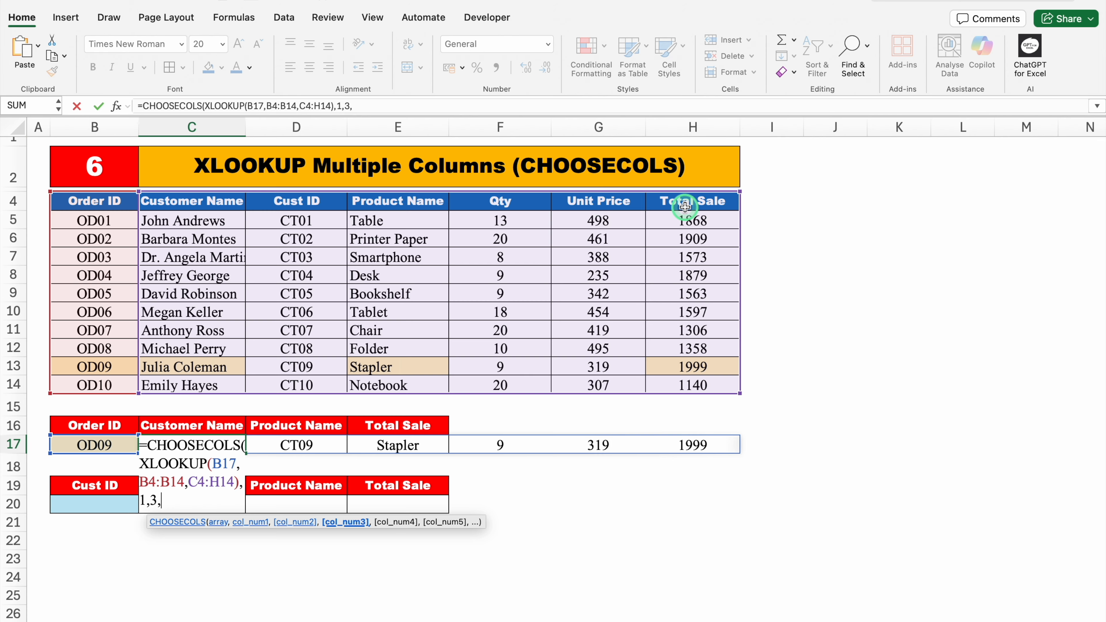
type("6)")
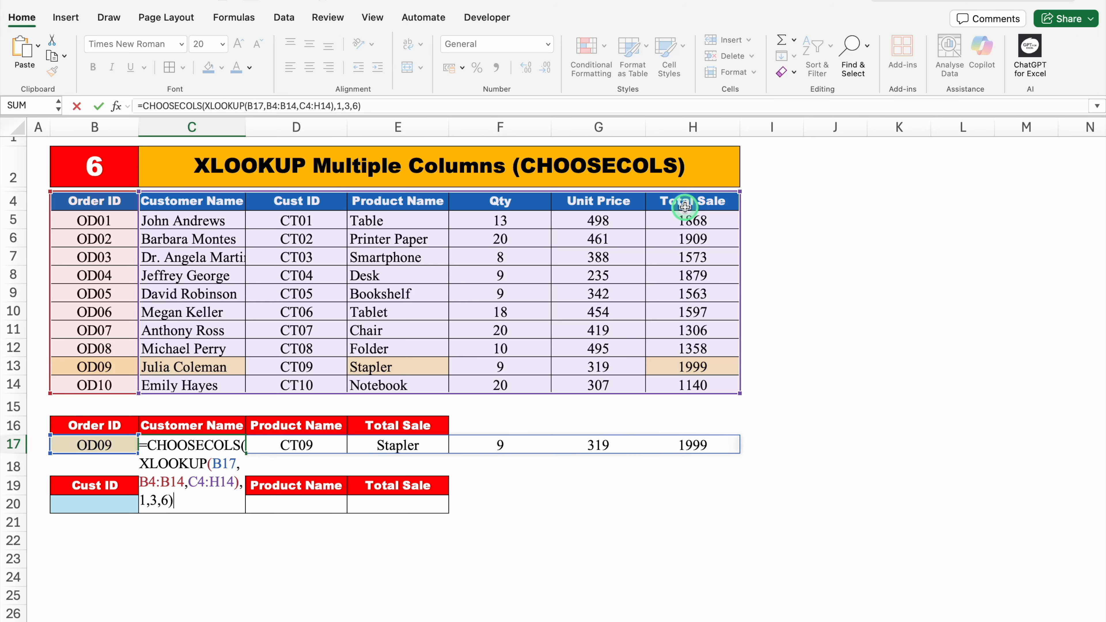
key("Return")
left_click(558, 508)
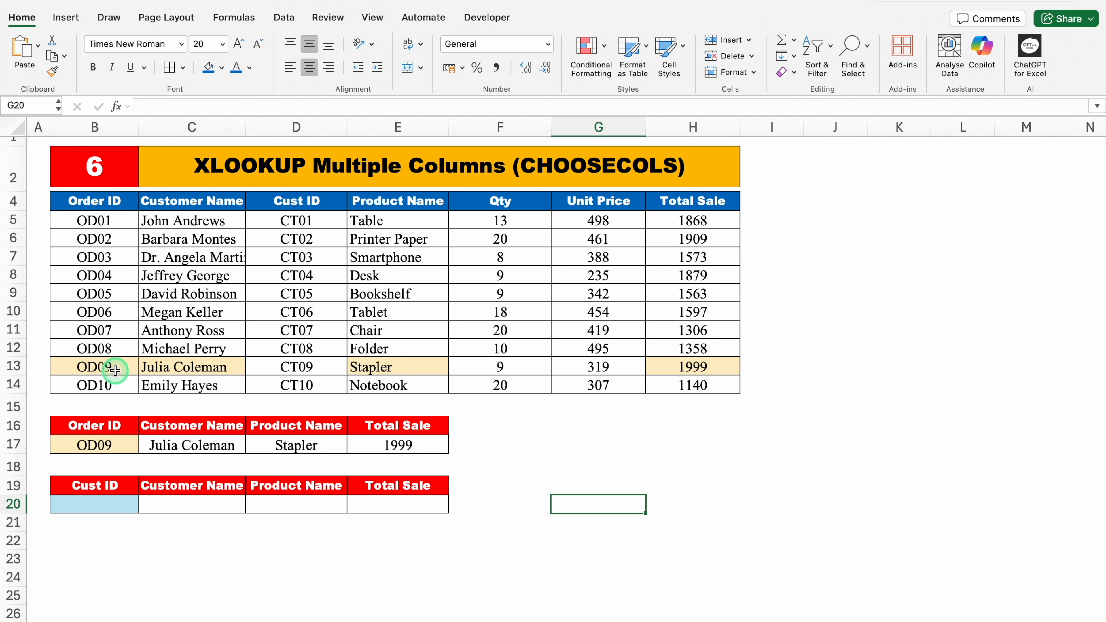
- Replace the lookup order ID in B17 with the order ID listed in row 9
left_click(99, 444)
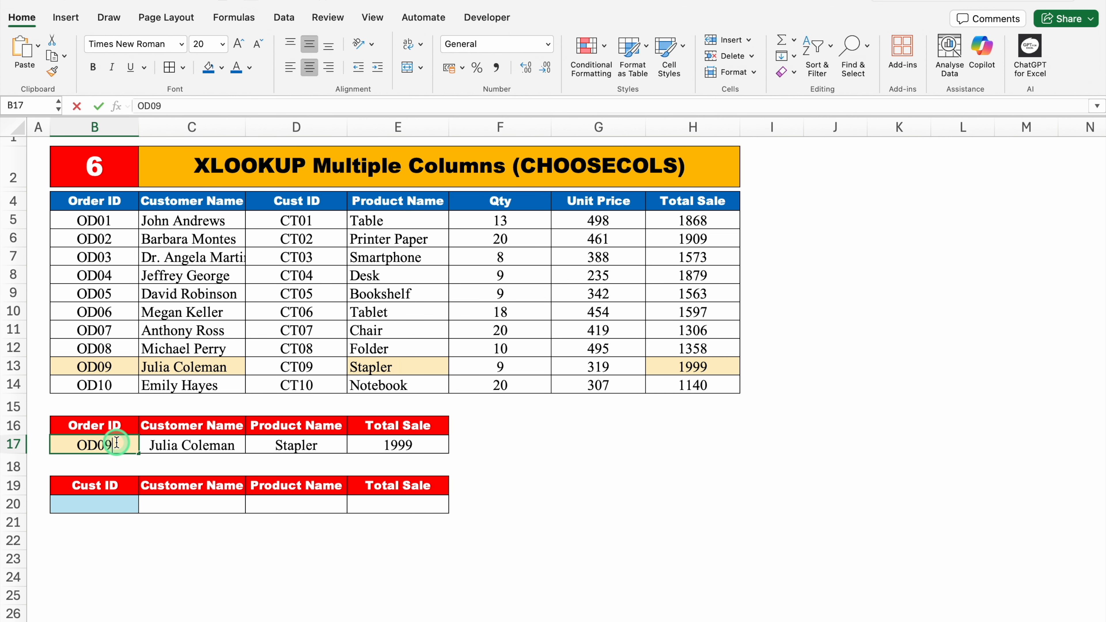
double_click(117, 442)
key("BackSpace")
type("5")
key("Return")
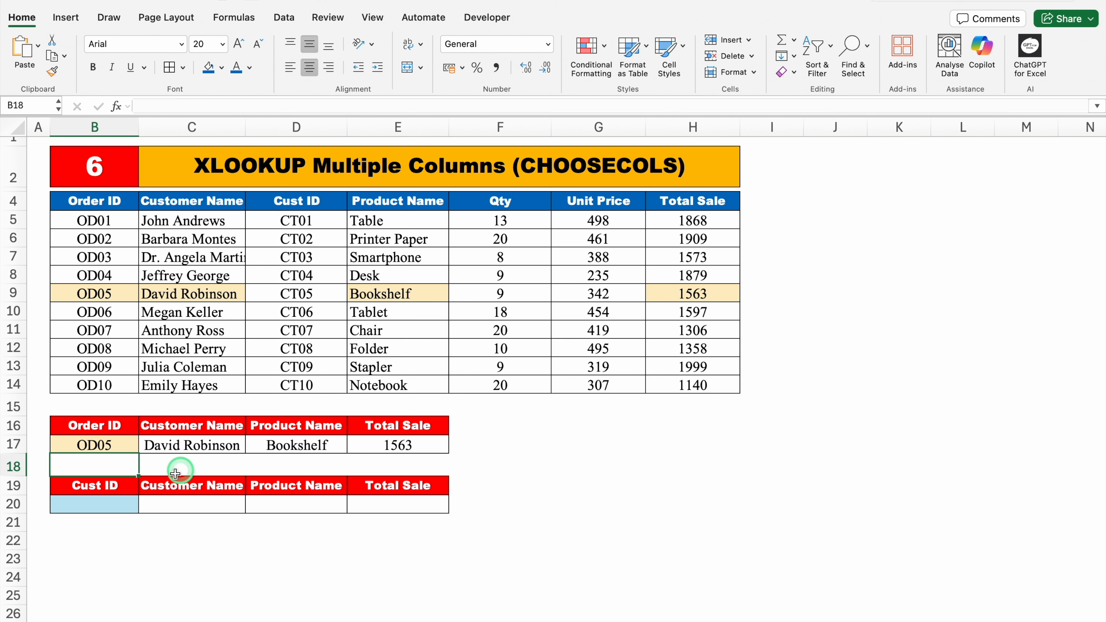
- Enter row 13's customer ID in B20 and look up its full record in C20 with =XLOOKUP(B20,D4:D14,B4:H14)
left_click(120, 504)
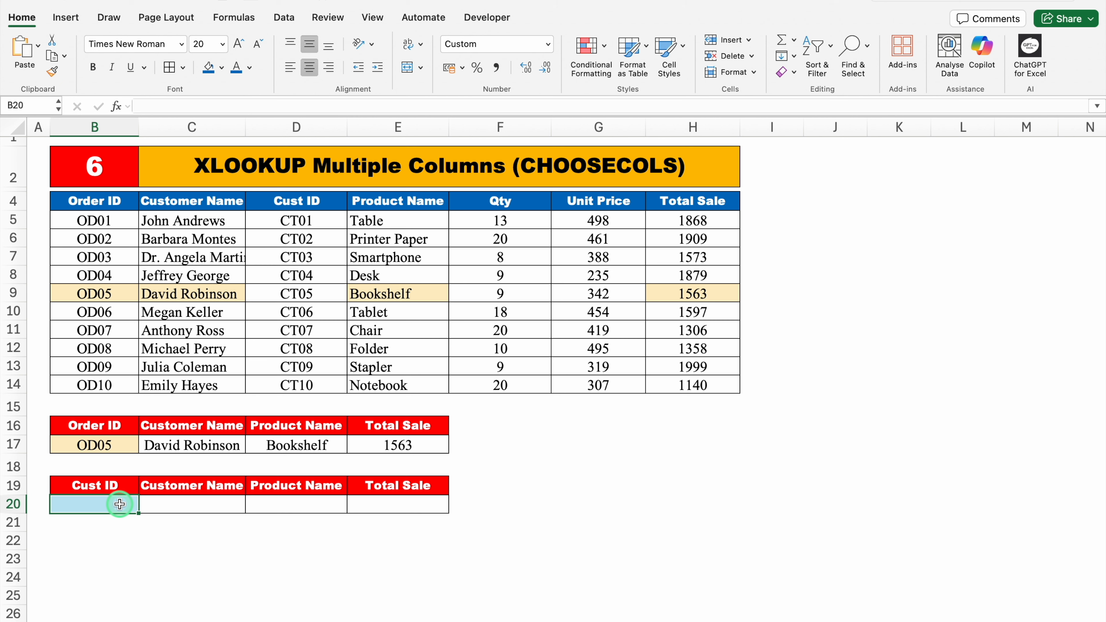
type("CT09")
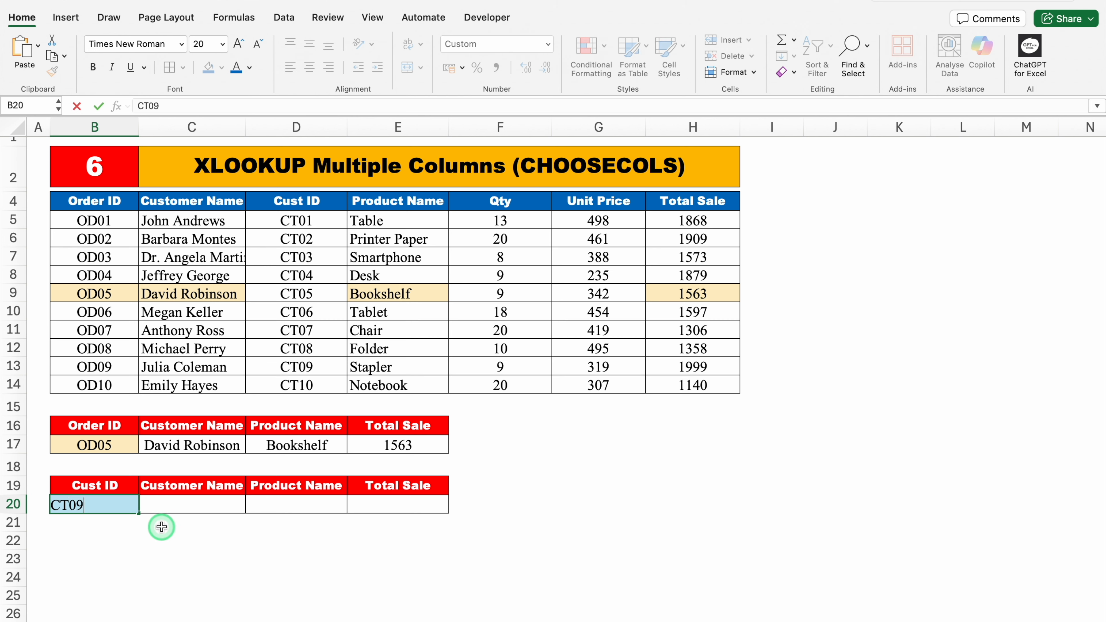
left_click(167, 509)
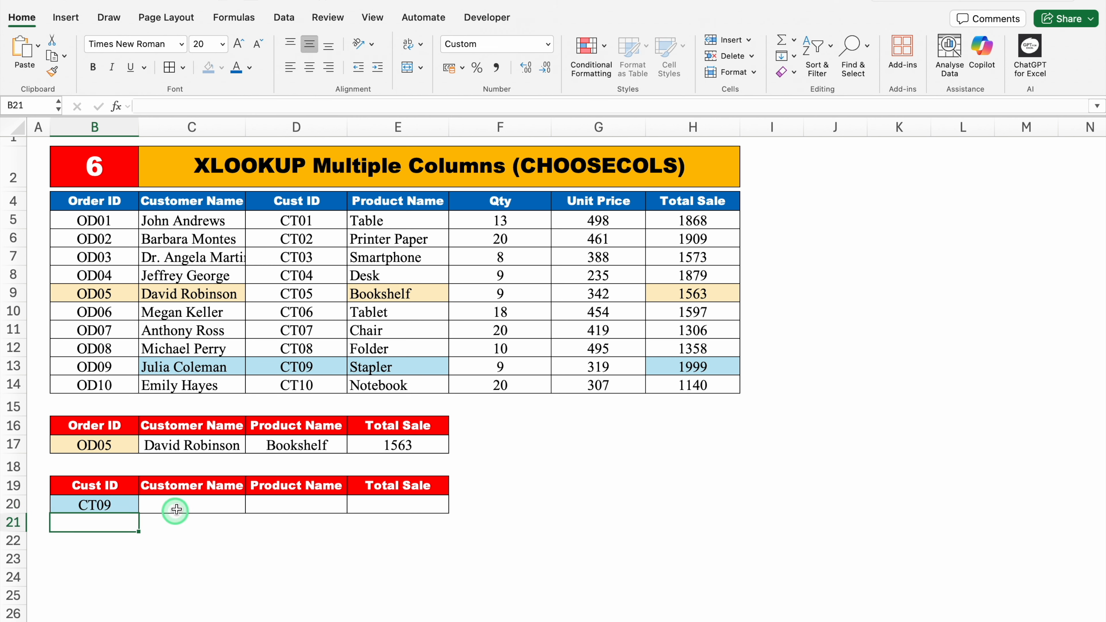
type("=XL")
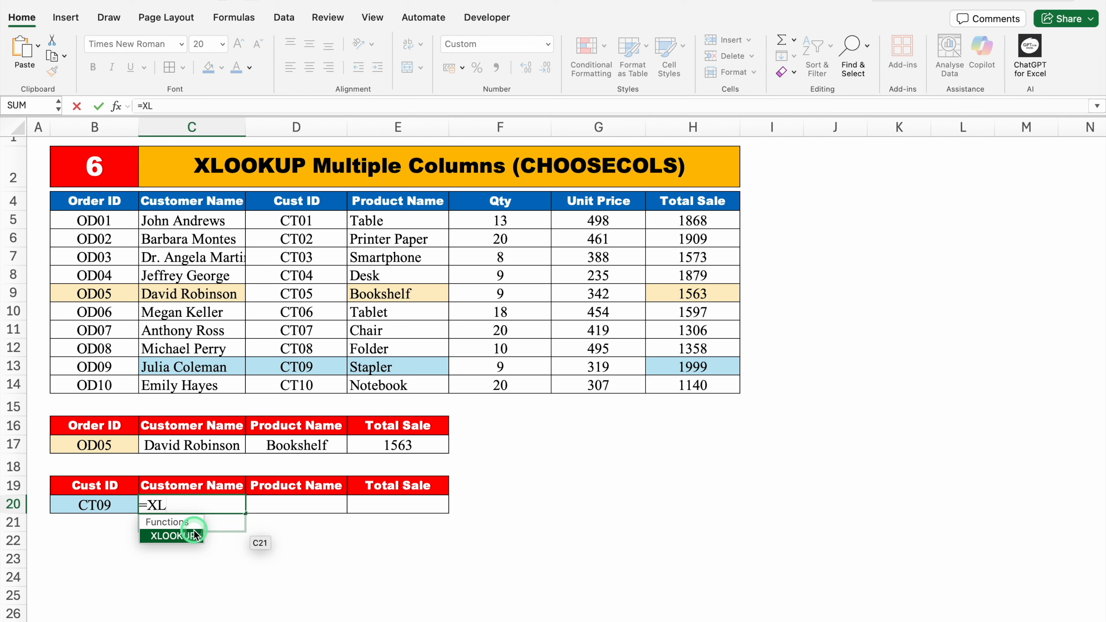
double_click(185, 537)
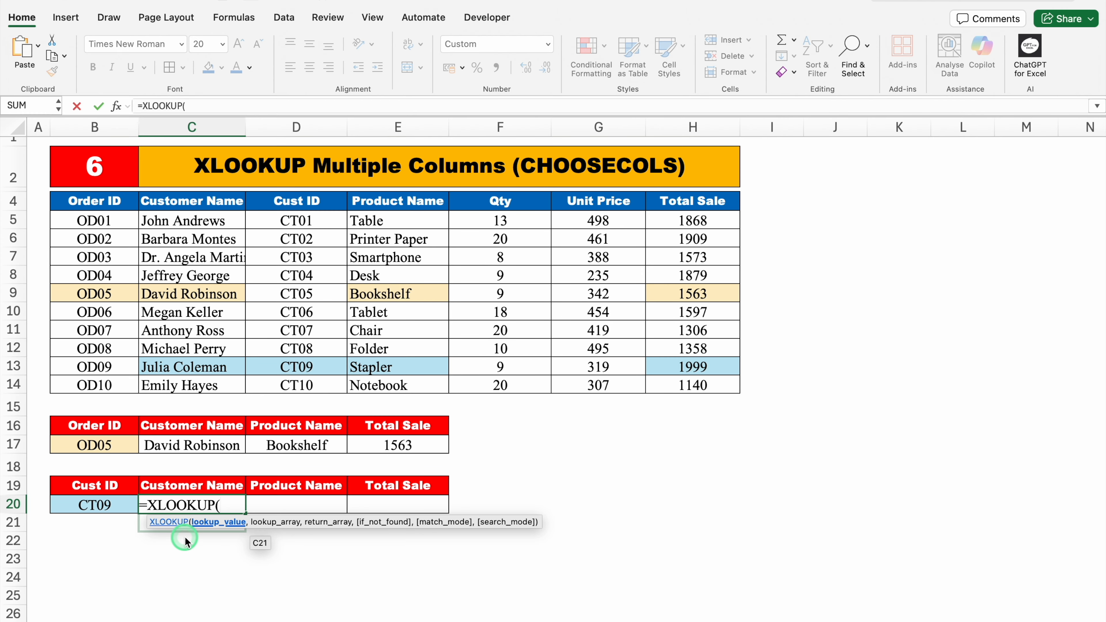
left_click(110, 504)
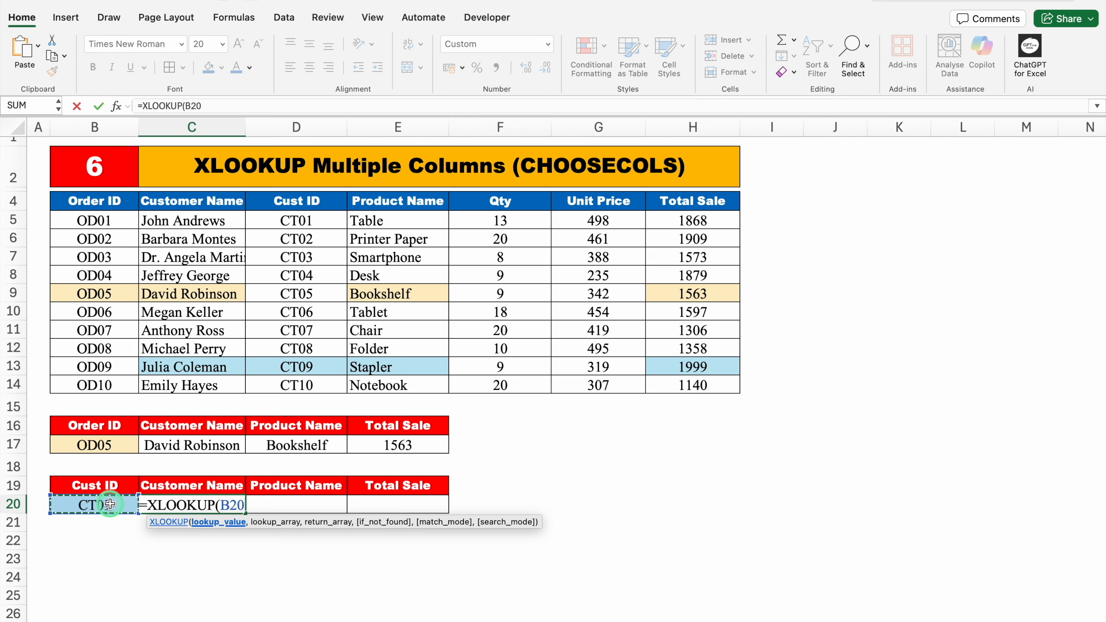
type(",")
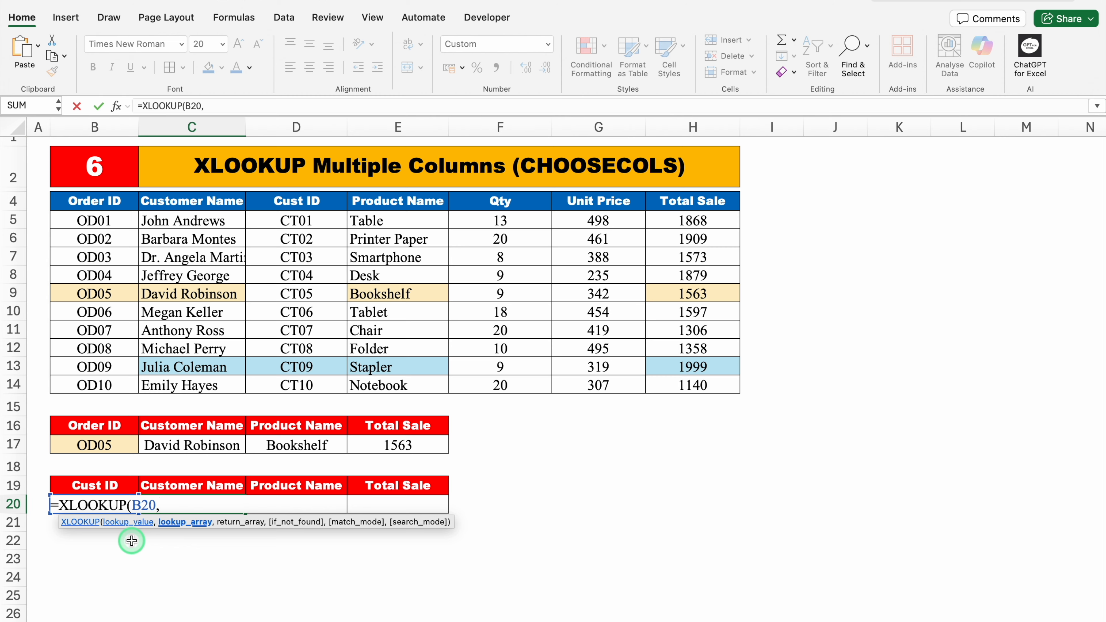
left_click_drag(297, 201, 299, 379)
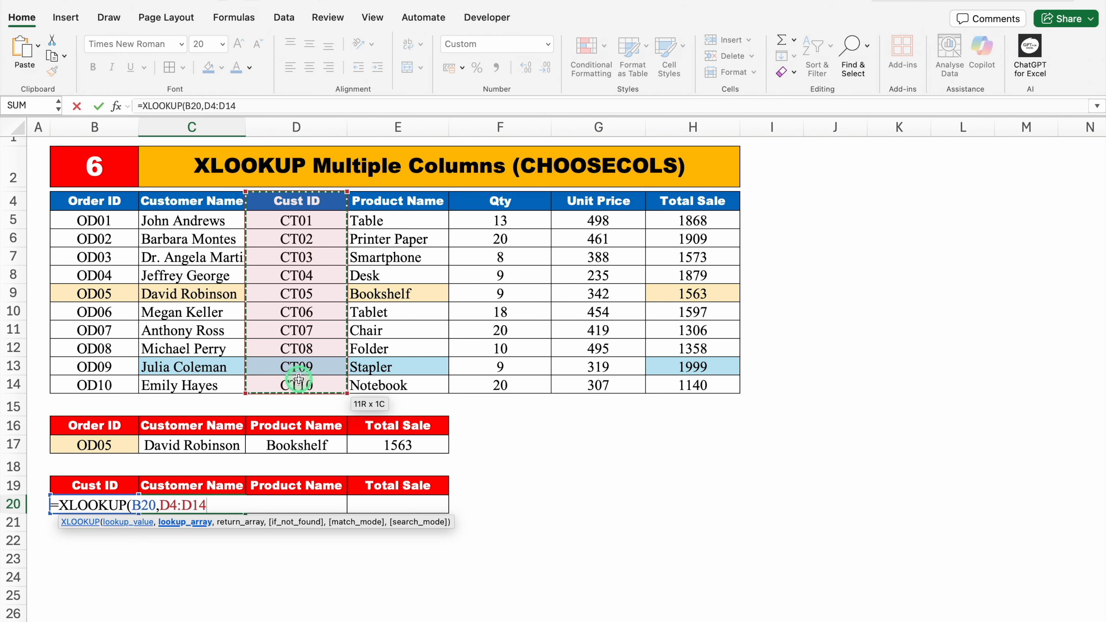
type(",")
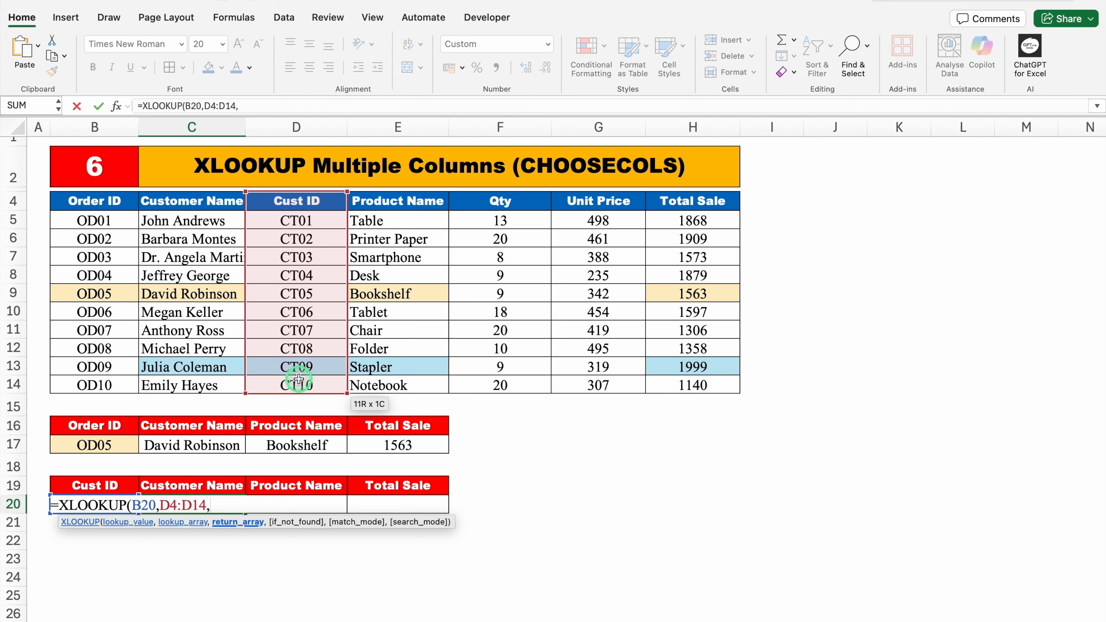
left_click_drag(104, 202, 686, 385)
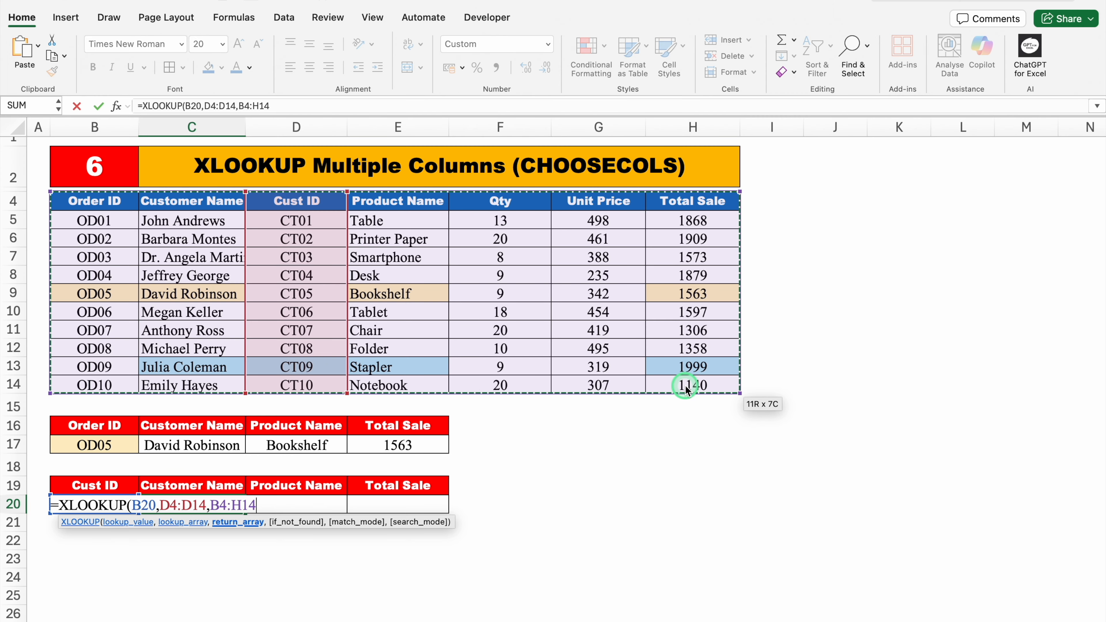
type(")")
key("Return")
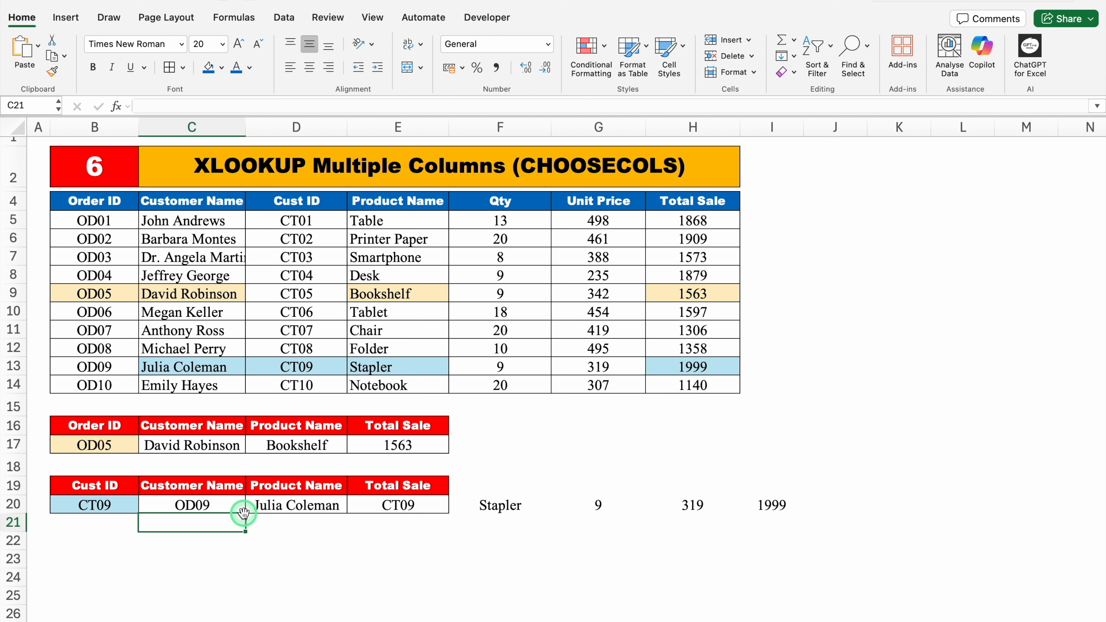
- Wrap the XLOOKUP formula in C20 in the CHOOSECOLS function as its array argument
left_click(213, 504)
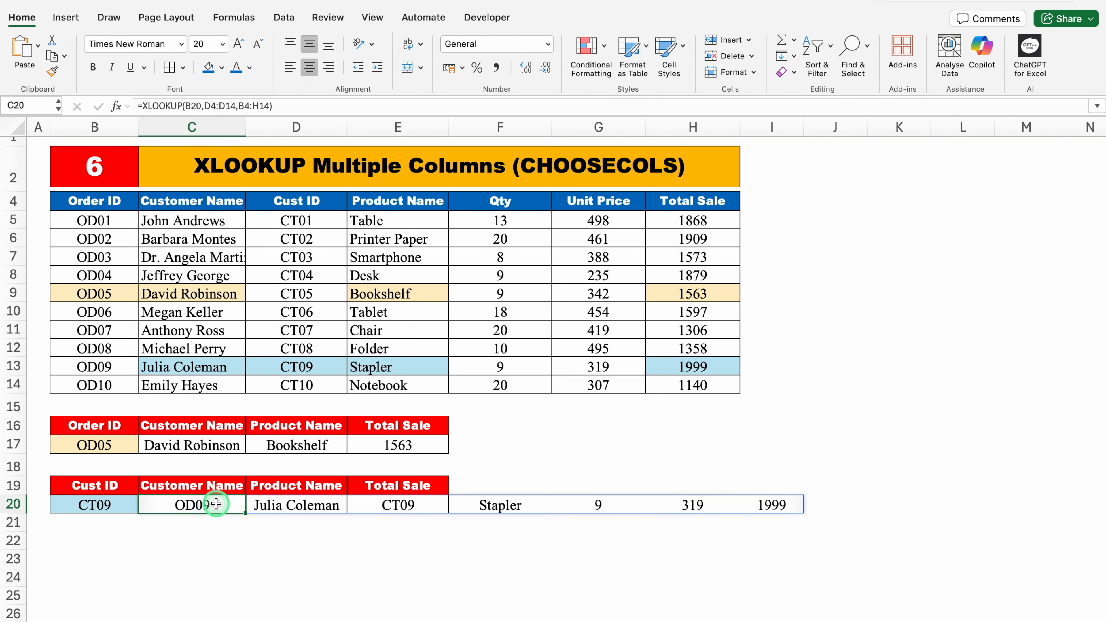
double_click(177, 505)
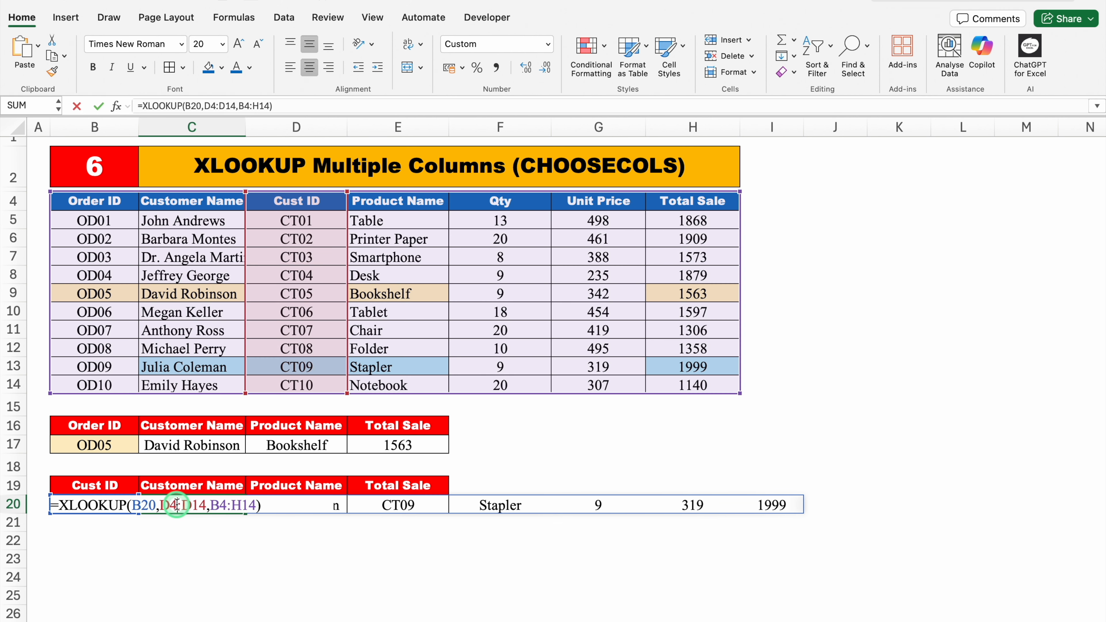
left_click(62, 504)
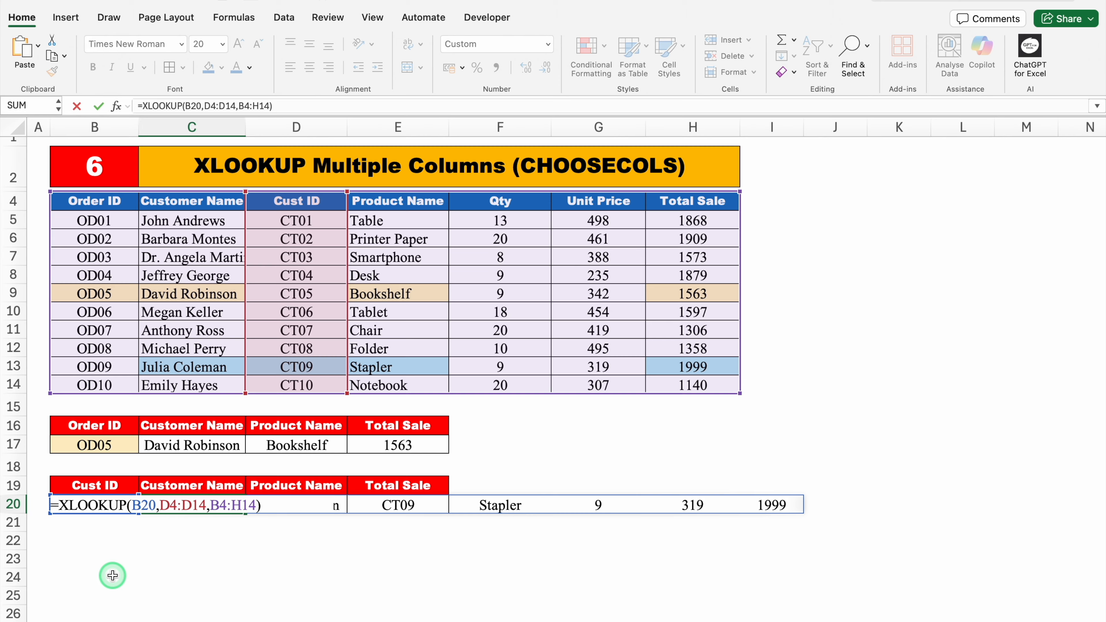
type("CHOO")
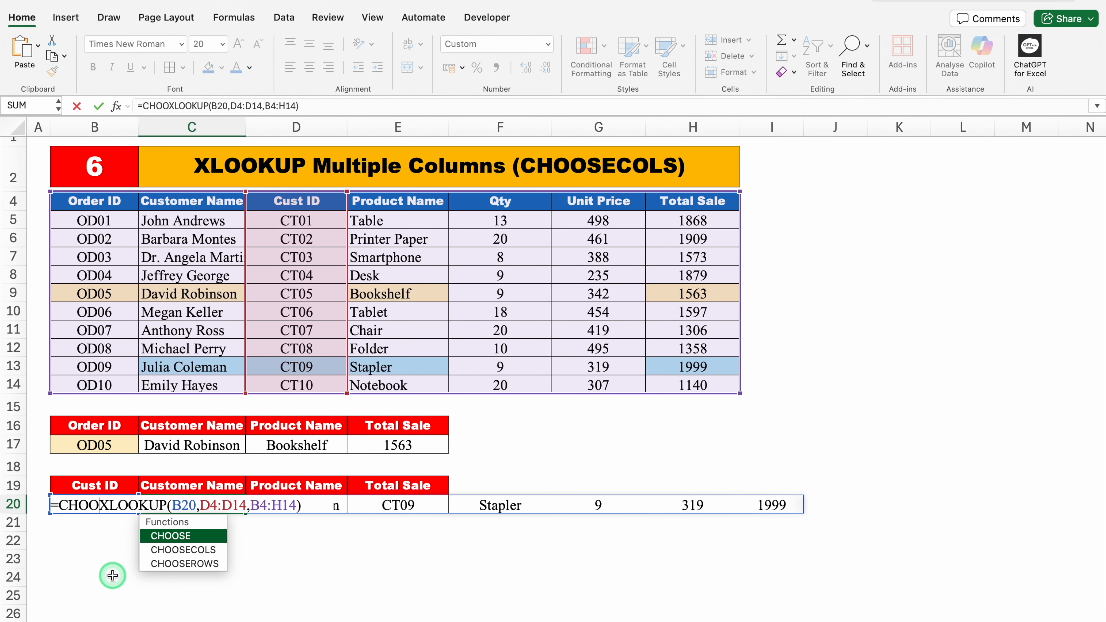
double_click(211, 552)
left_click(336, 508)
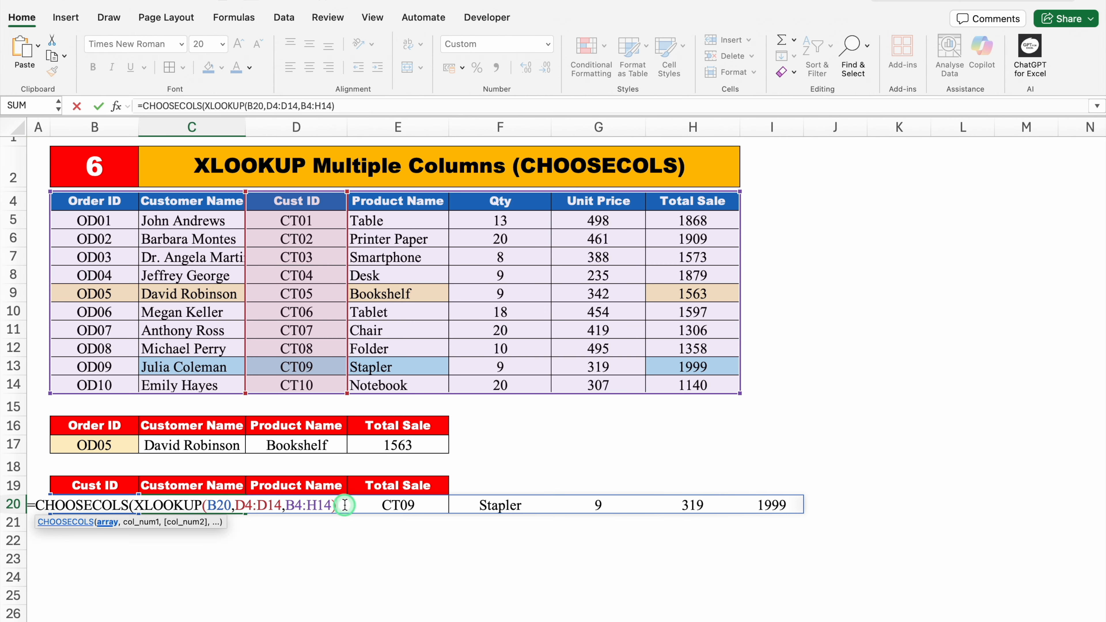
- Complete CHOOSECOLS in C20 with column numbers 2, 4 and 7 and enter the formula
type(",")
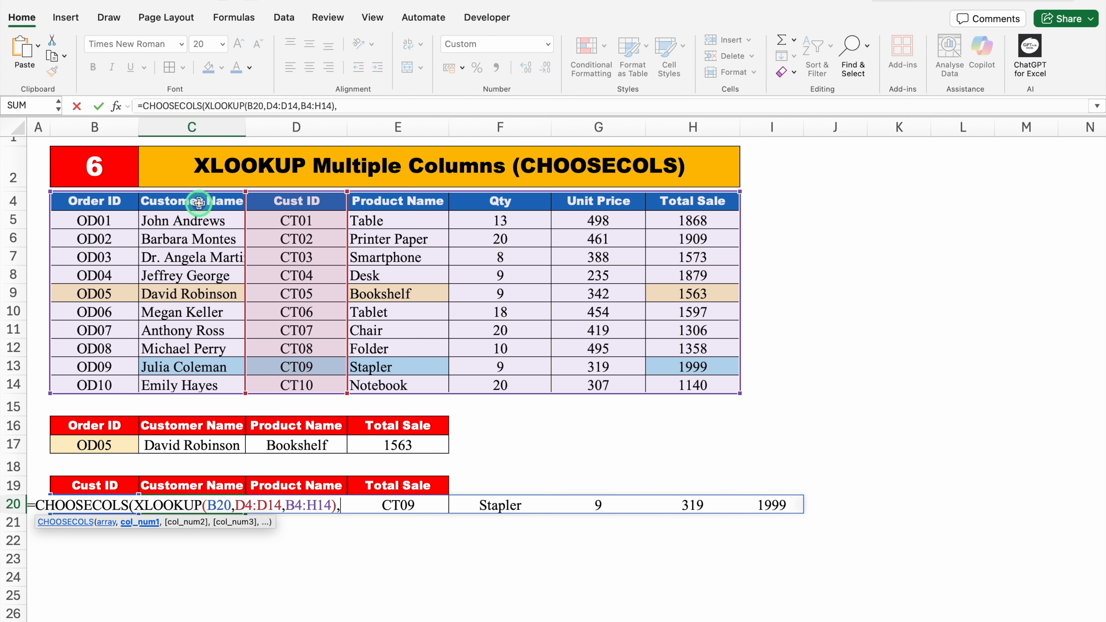
type("2,")
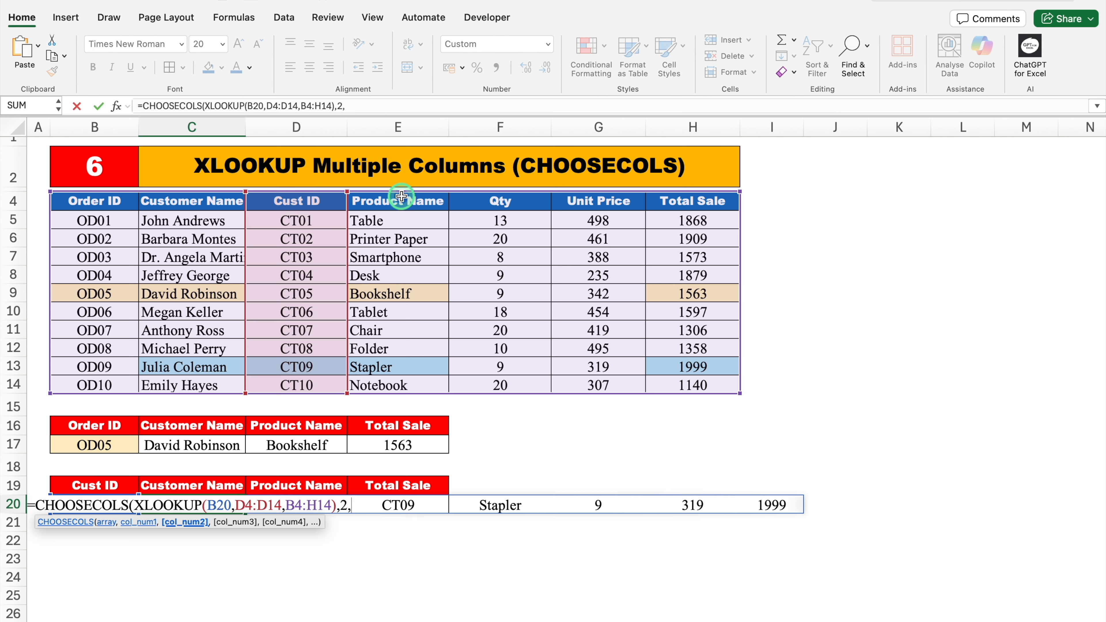
type("4")
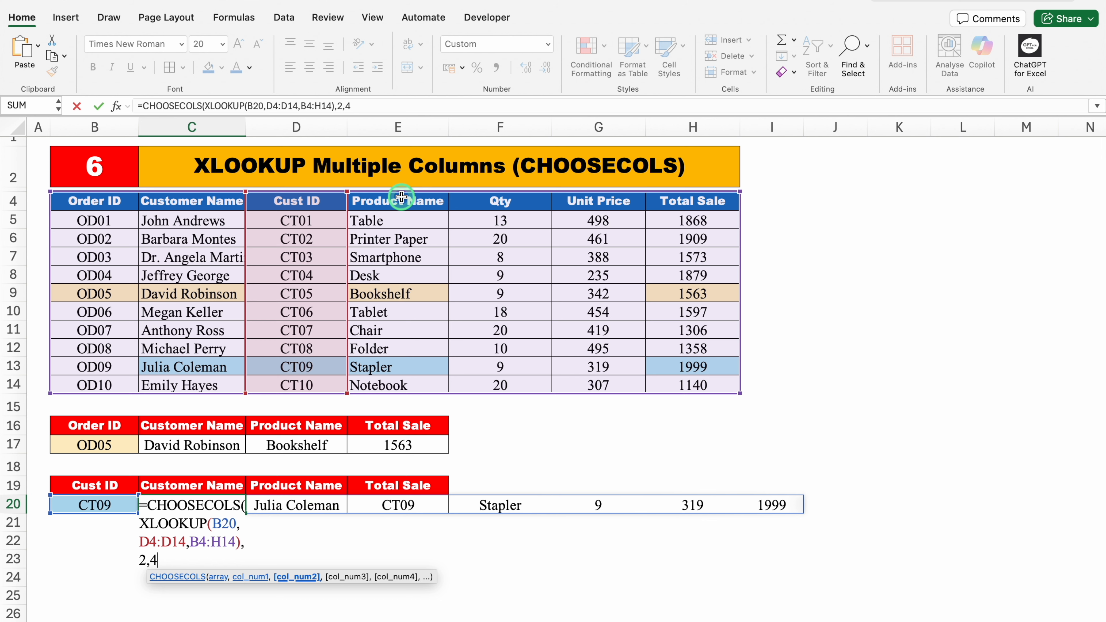
type(",")
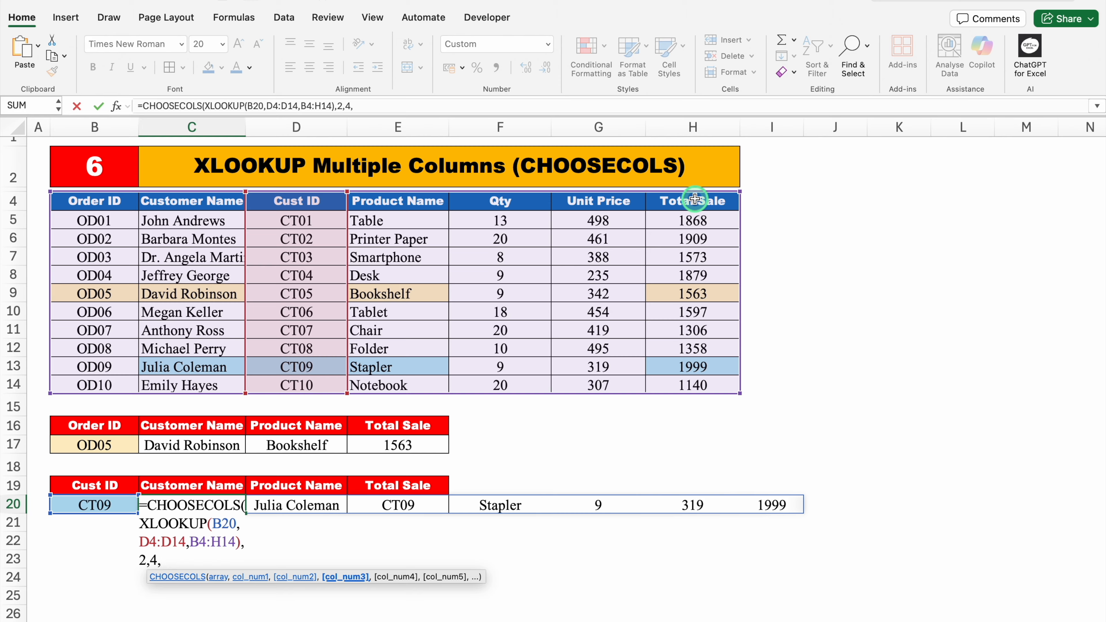
type("7")
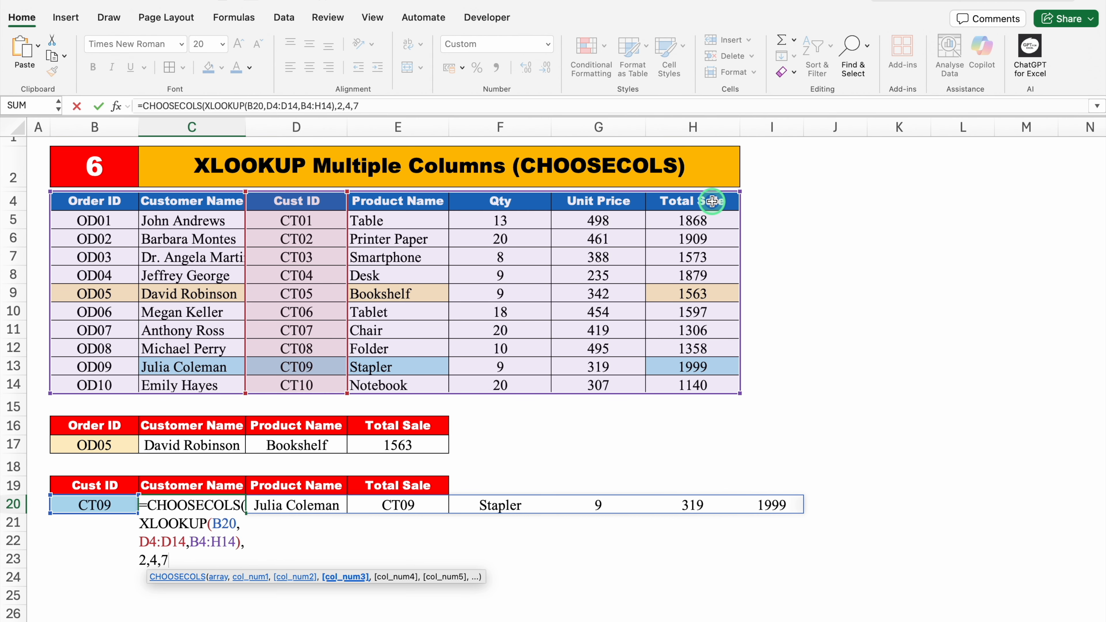
type(")")
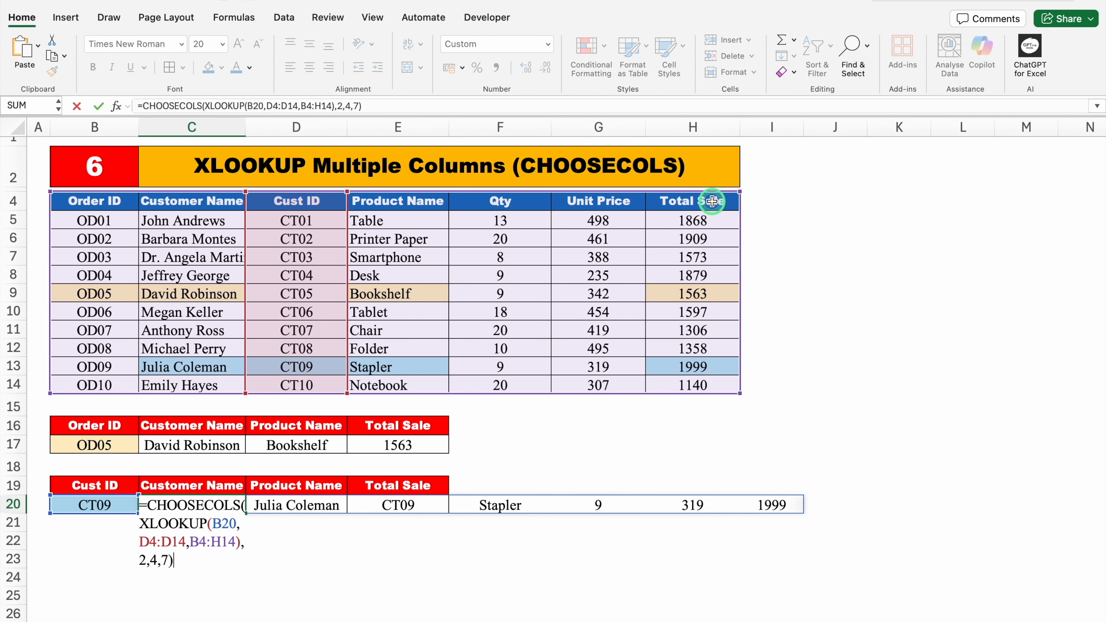
key("Return")
left_click(513, 524)
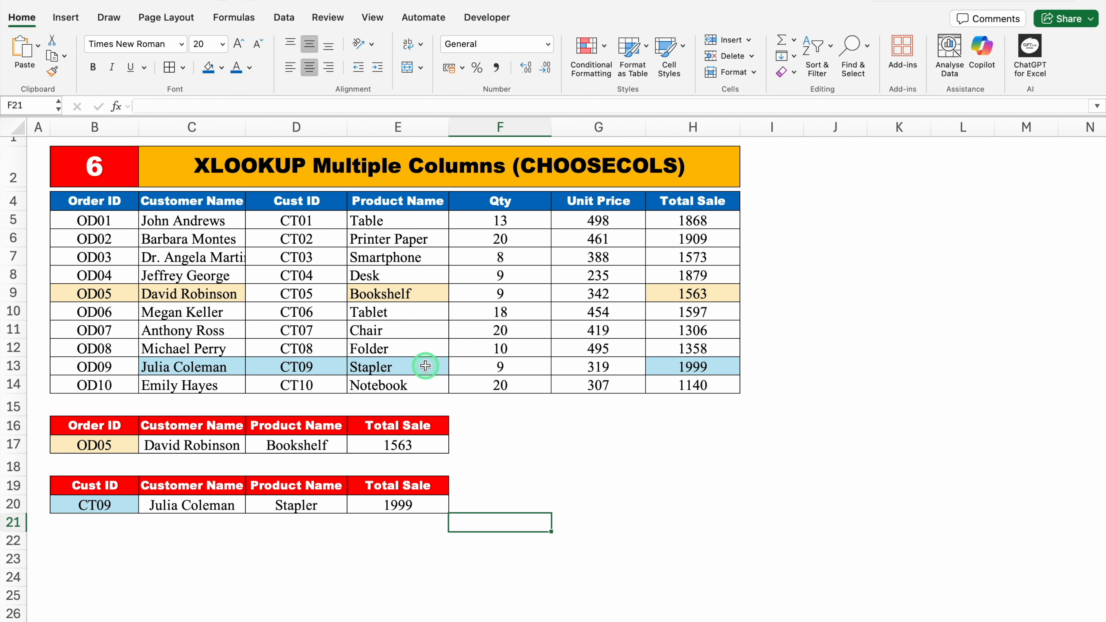
left_click(806, 399)
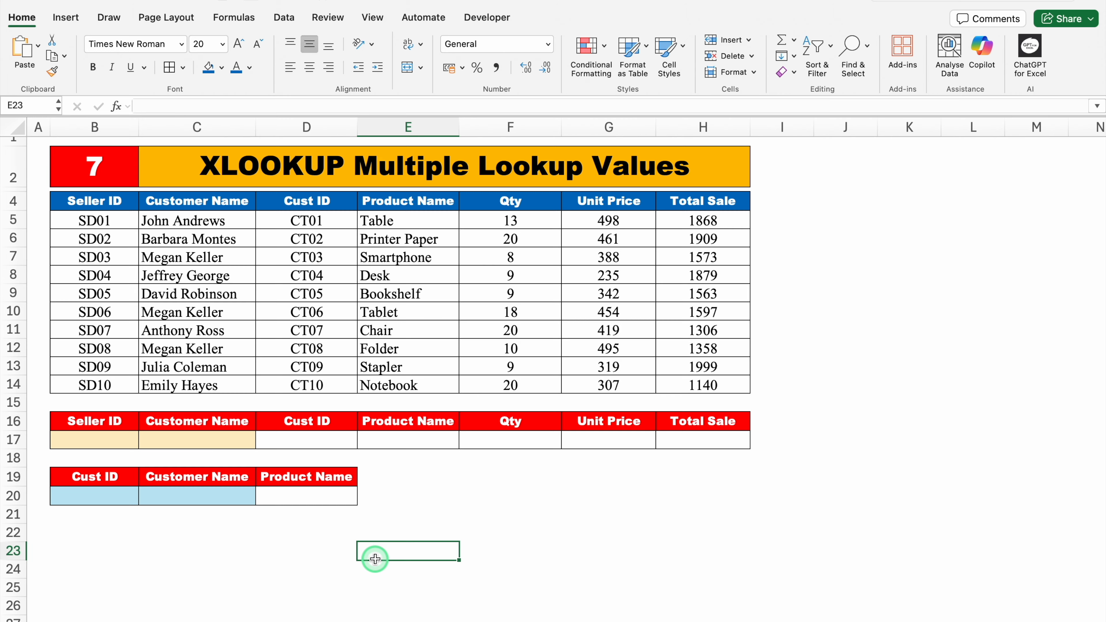
- Copy the seller ID and customer name from B8:C8 and paste them as values only into B17:C17
left_click(127, 527)
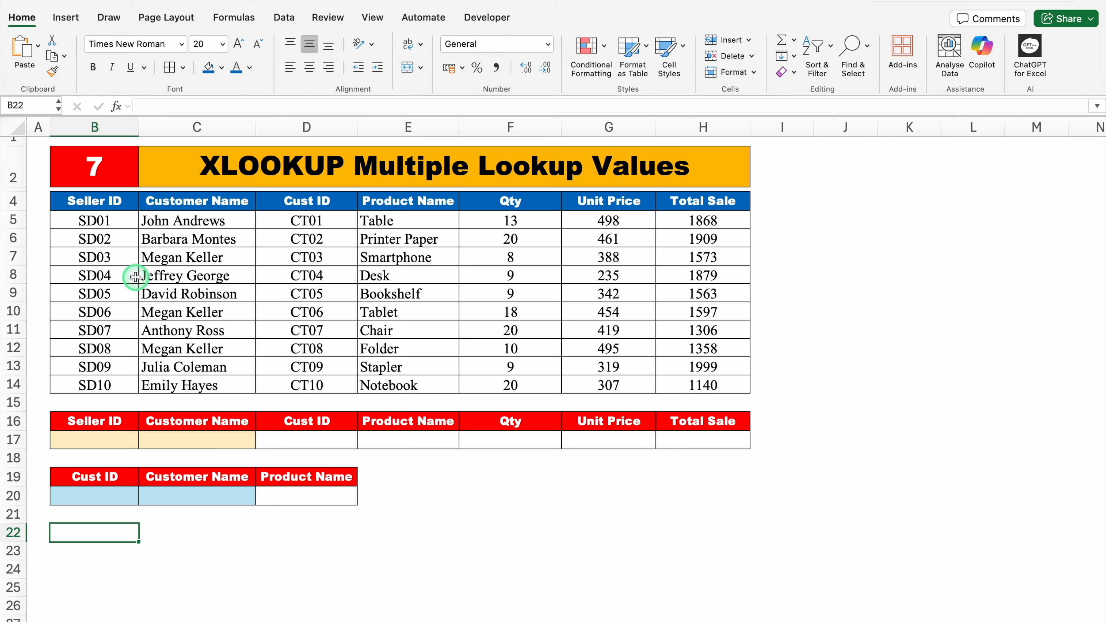
left_click_drag(113, 273, 170, 275)
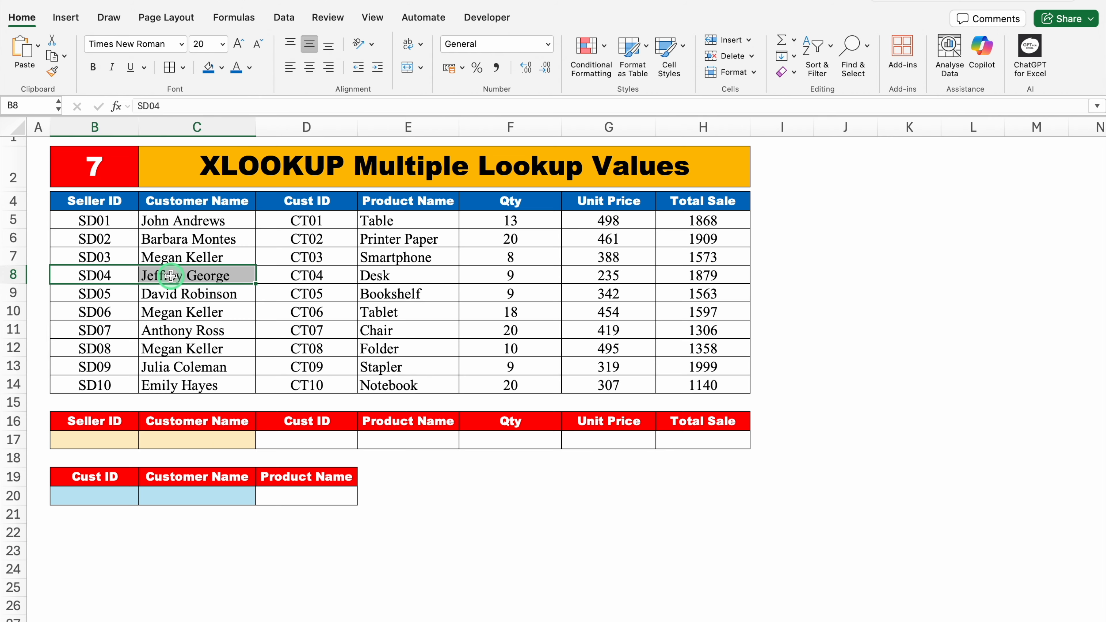
key("super+c")
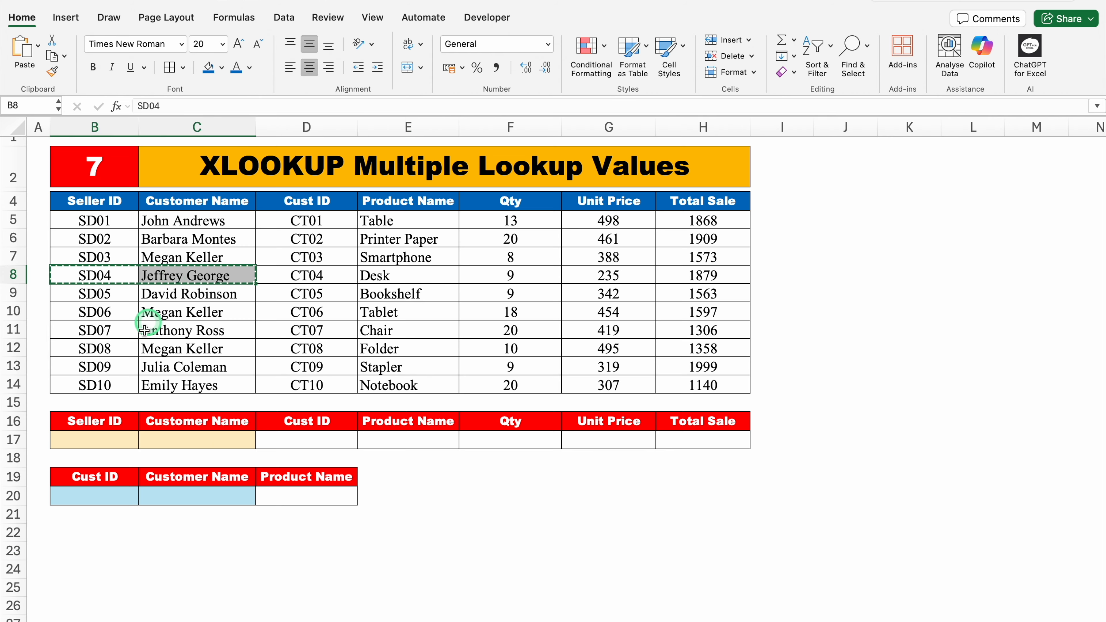
left_click(122, 439)
right_click(122, 439)
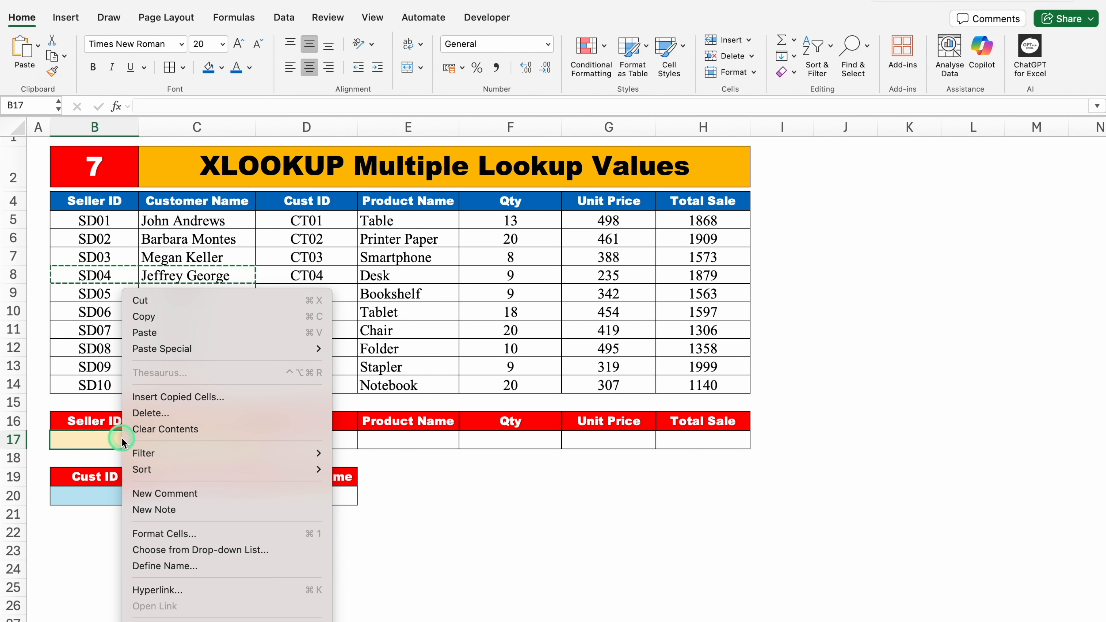
mouse_move(207, 348)
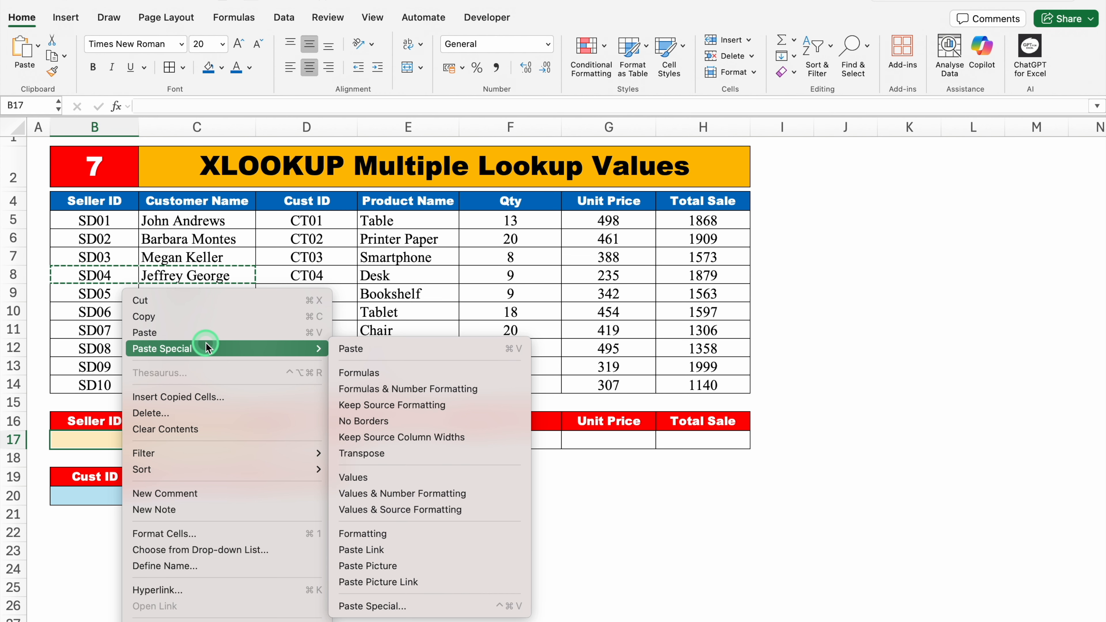
left_click(381, 478)
- Start an XLOOKUP formula in D17 with the joined lookup value B17&C17
key("Right")
key("Right")
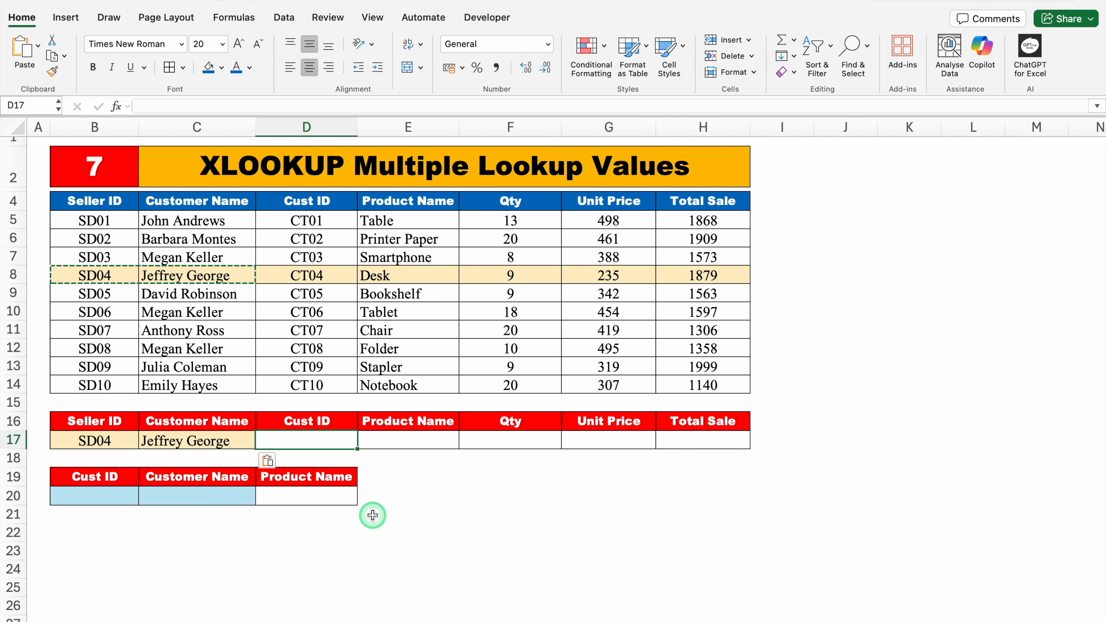
type("=")
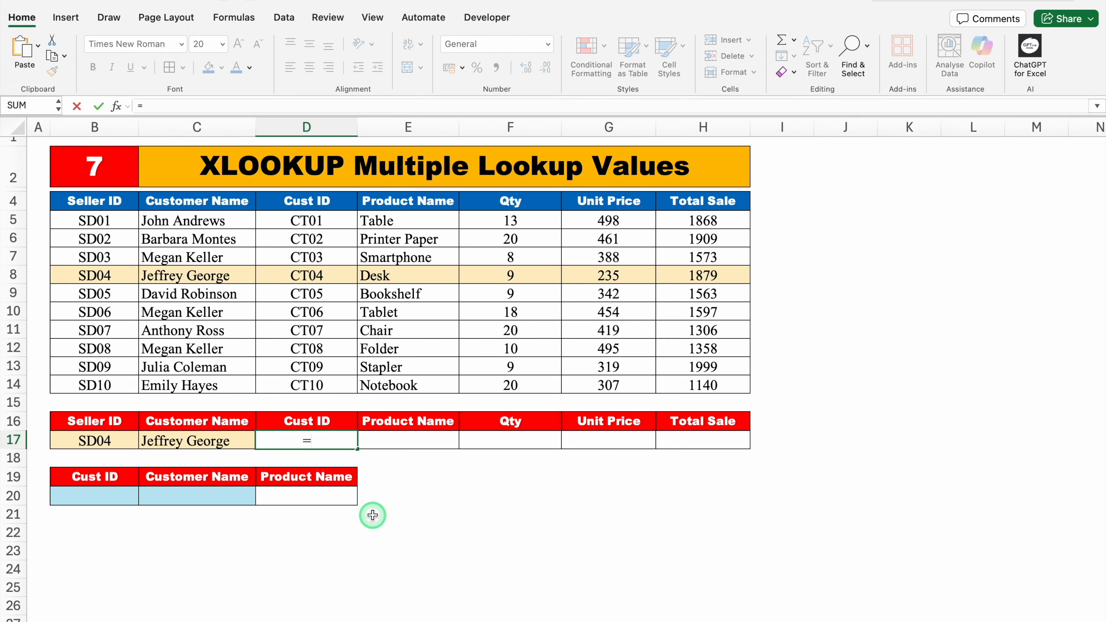
type("XL")
left_click(306, 471)
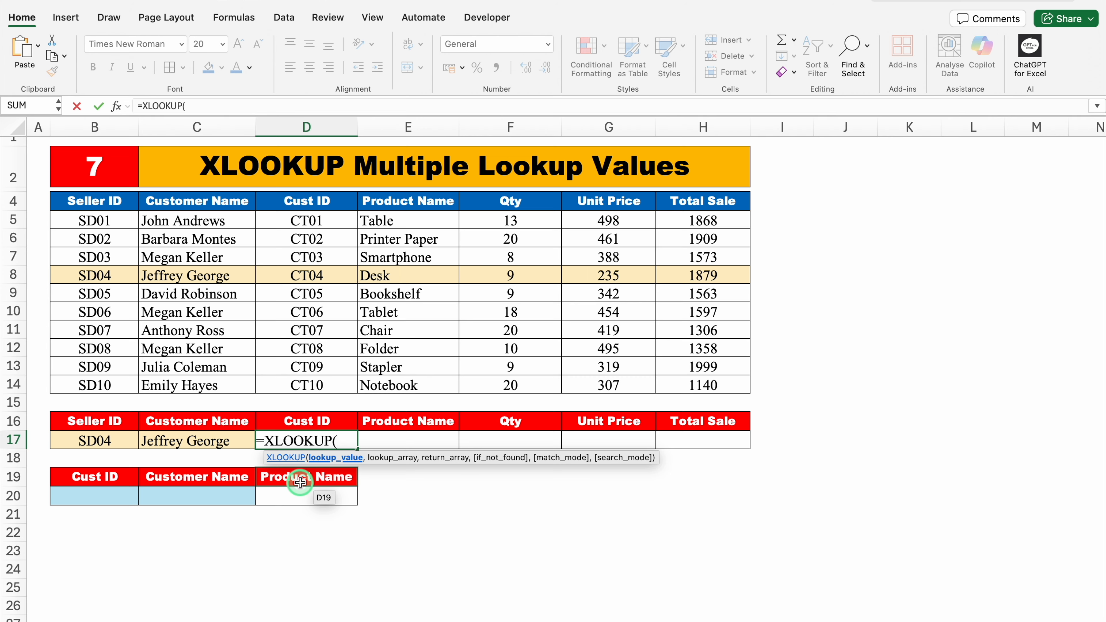
left_click(95, 441)
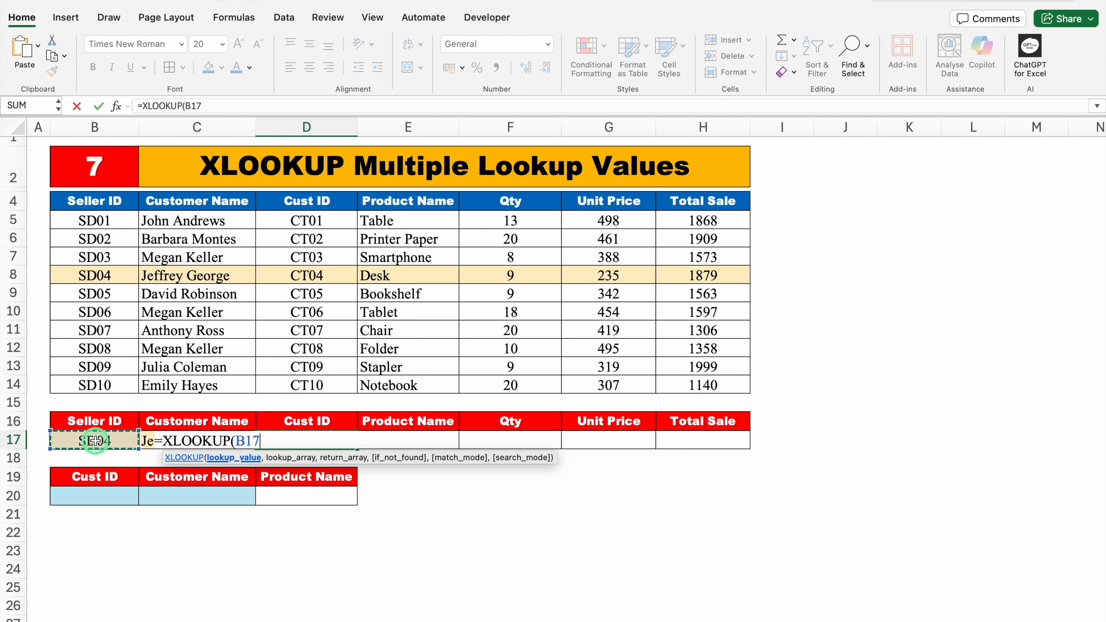
type("&")
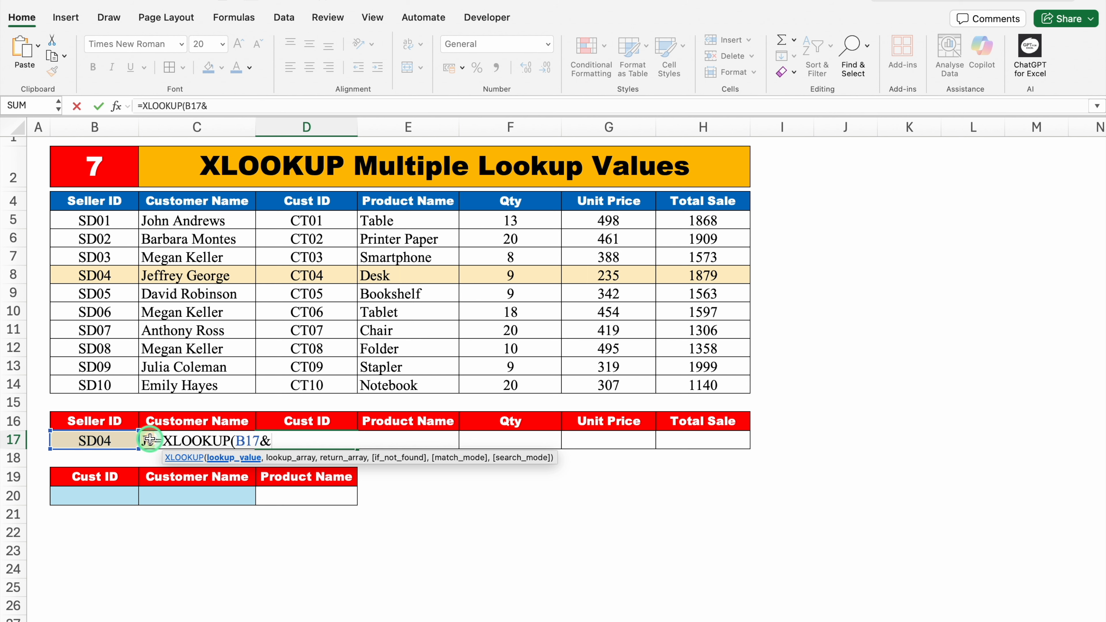
left_click(149, 440)
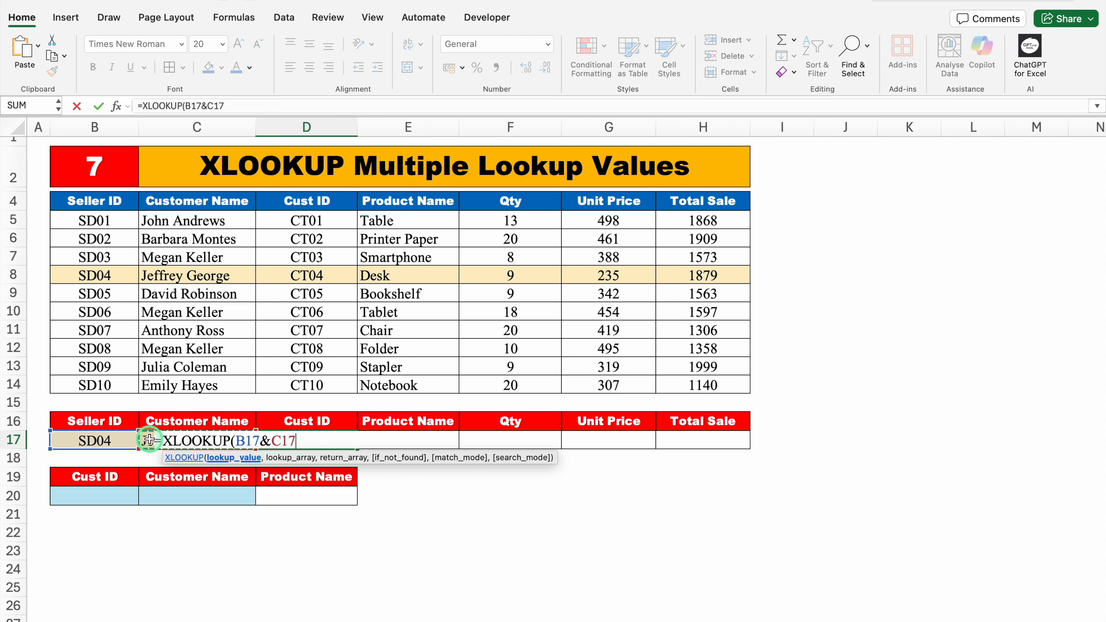
- Complete the XLOOKUP in D17 with lookup array B4:B14&C4:C14 and return array D4:H14, and enter it
type(",")
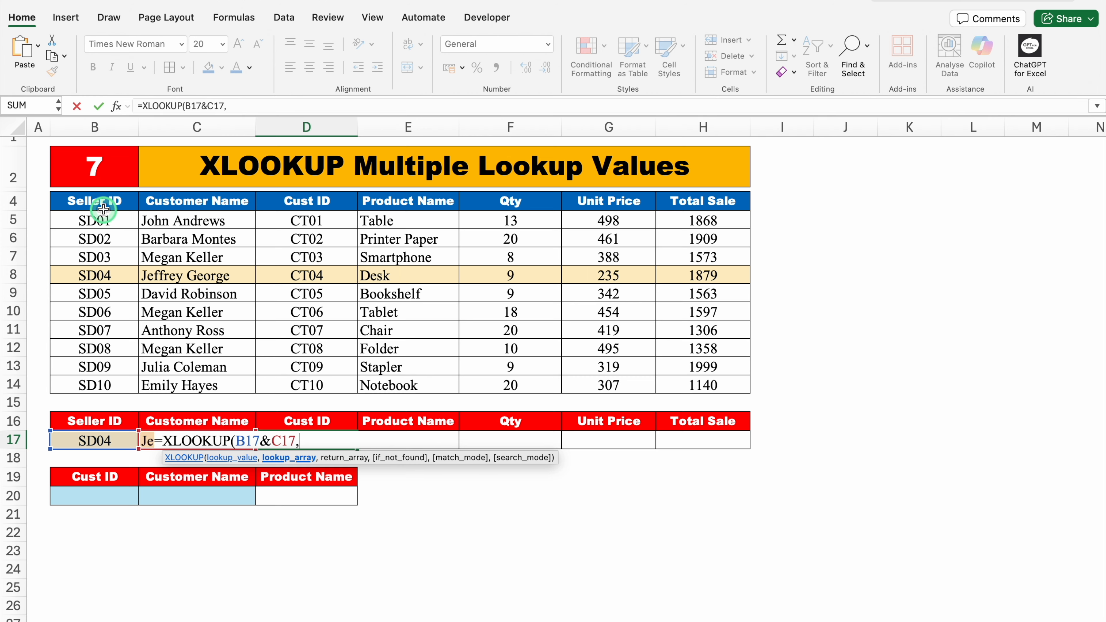
left_click_drag(95, 200, 108, 383)
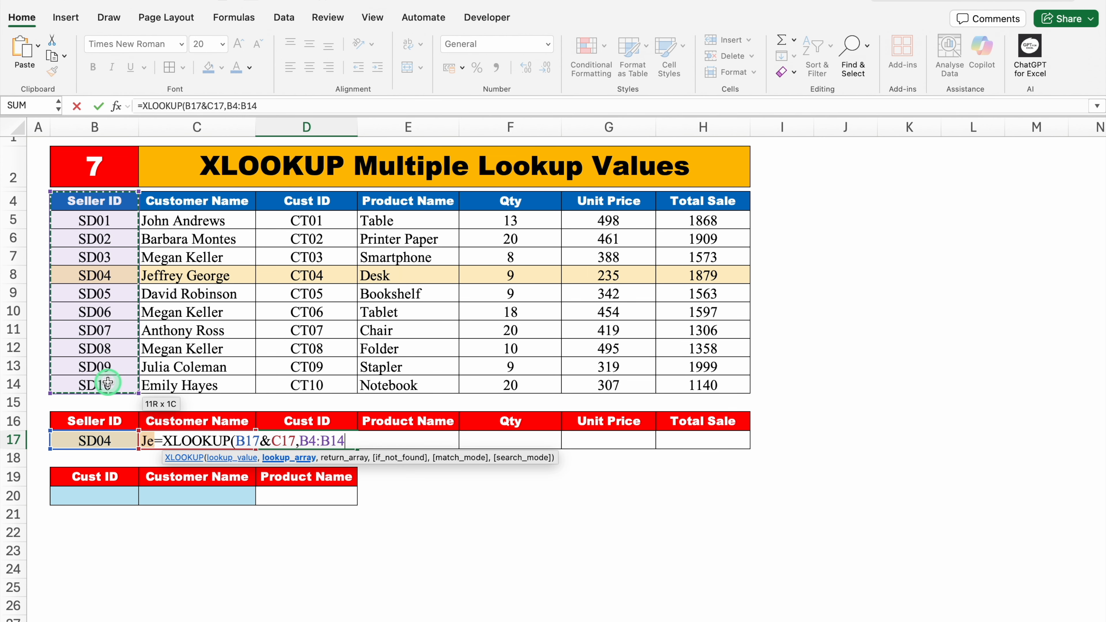
type("&")
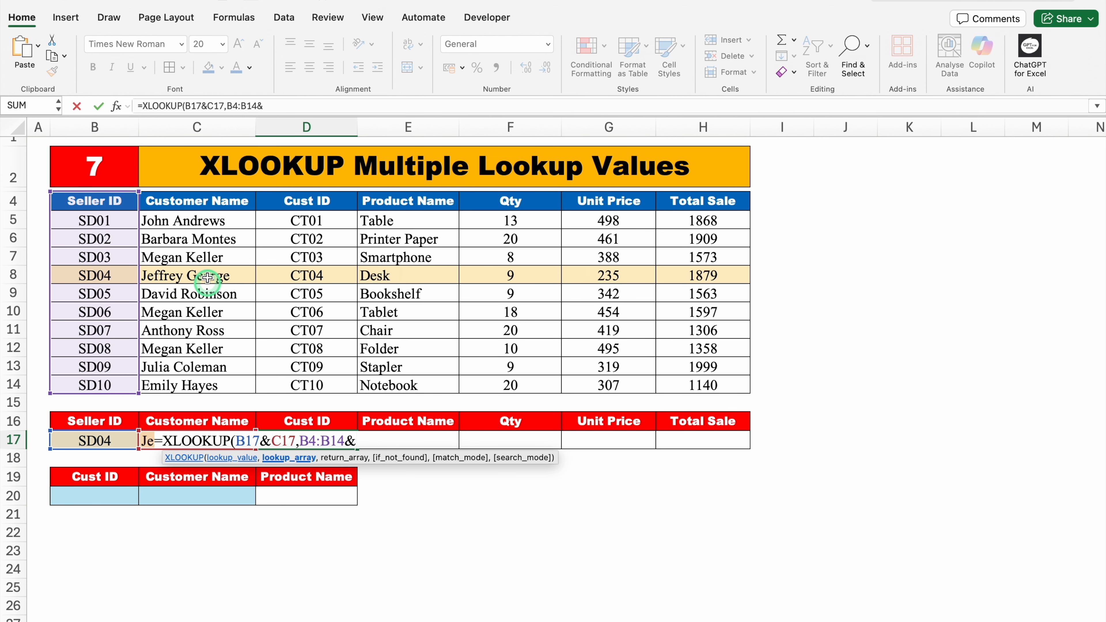
left_click_drag(212, 199, 215, 380)
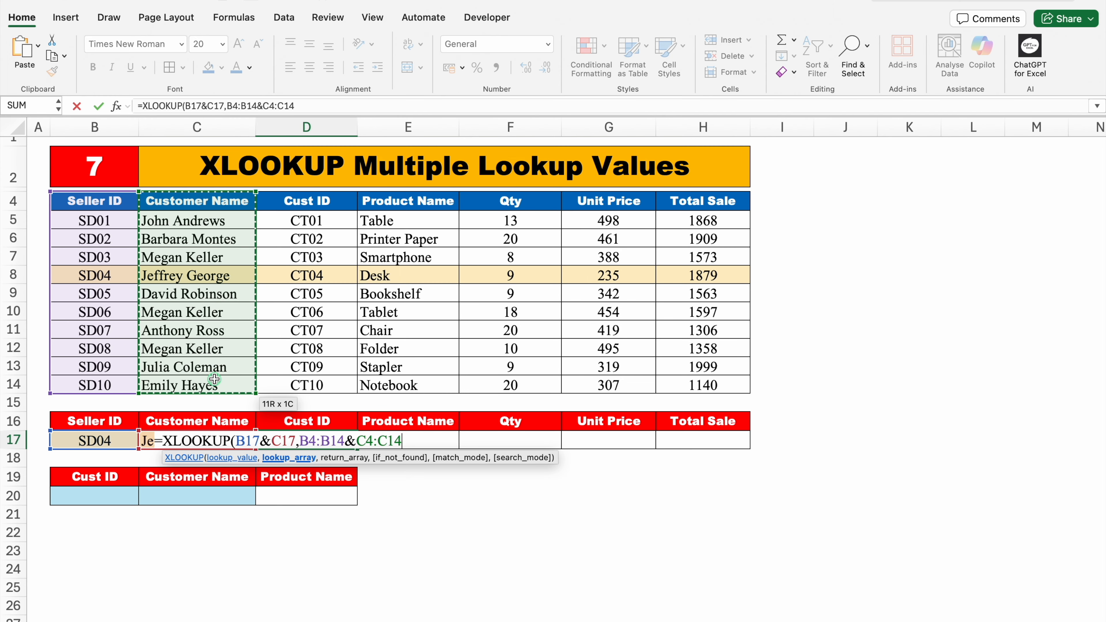
type(",")
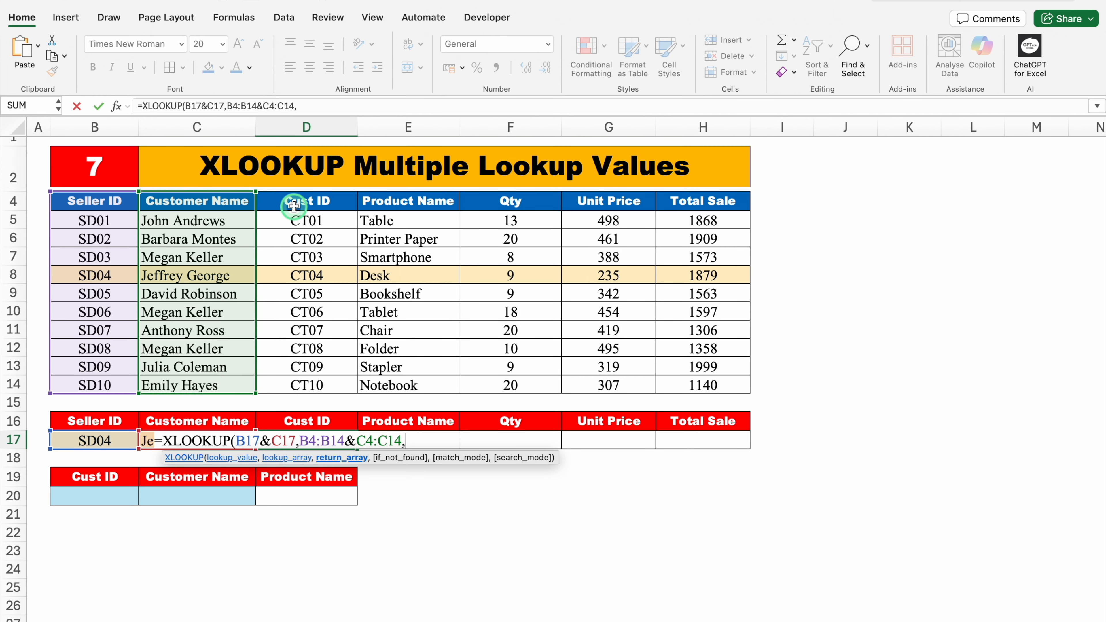
left_click_drag(290, 201, 678, 378)
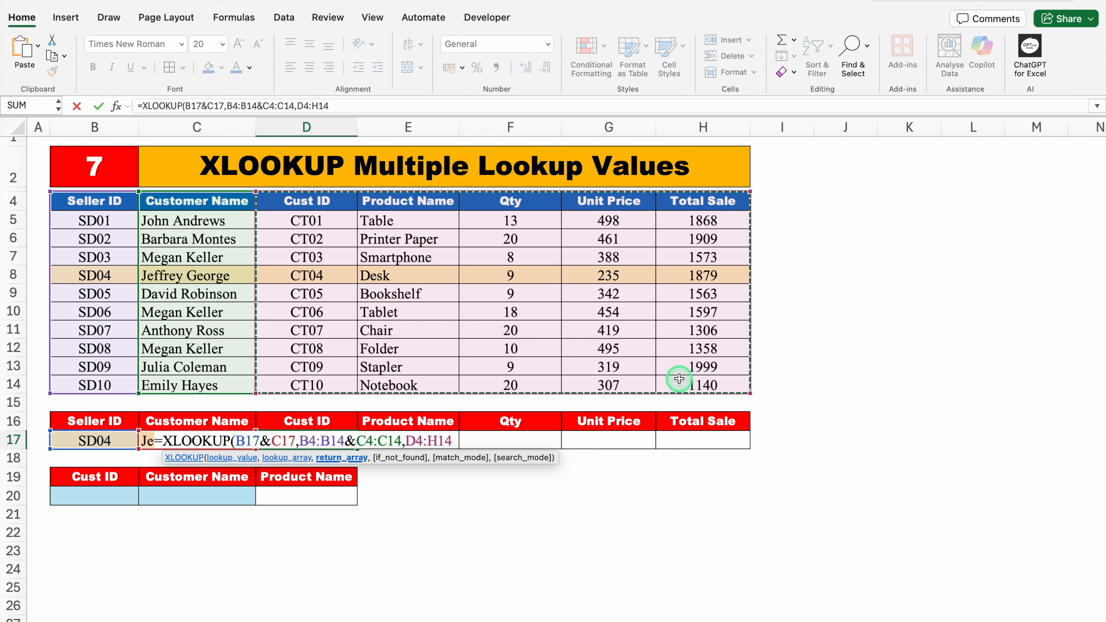
type(")")
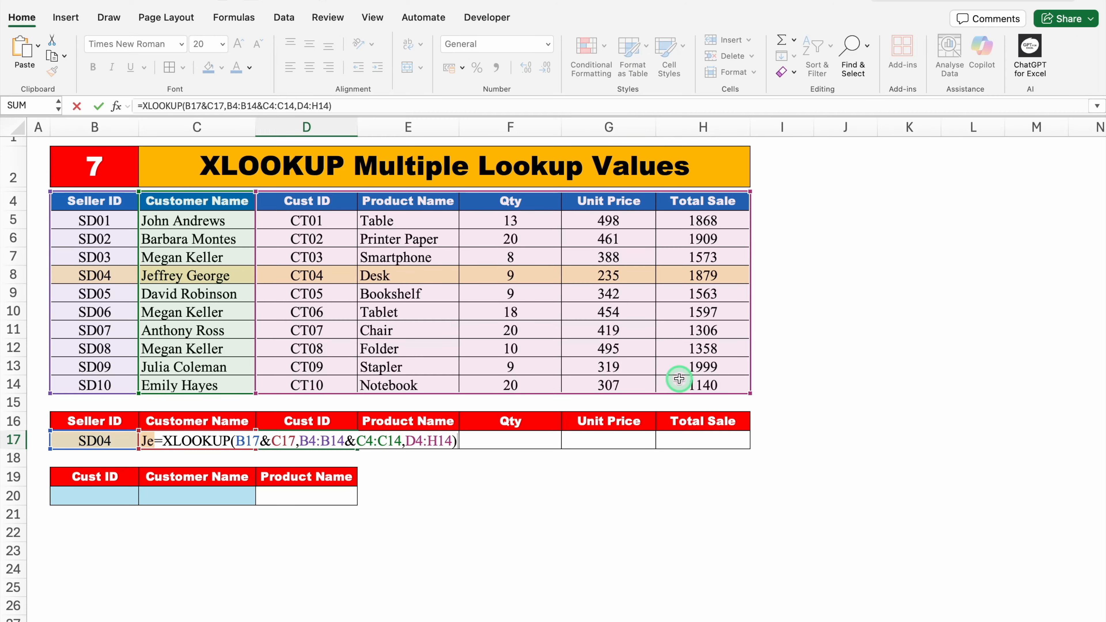
key("Return")
left_click(606, 512)
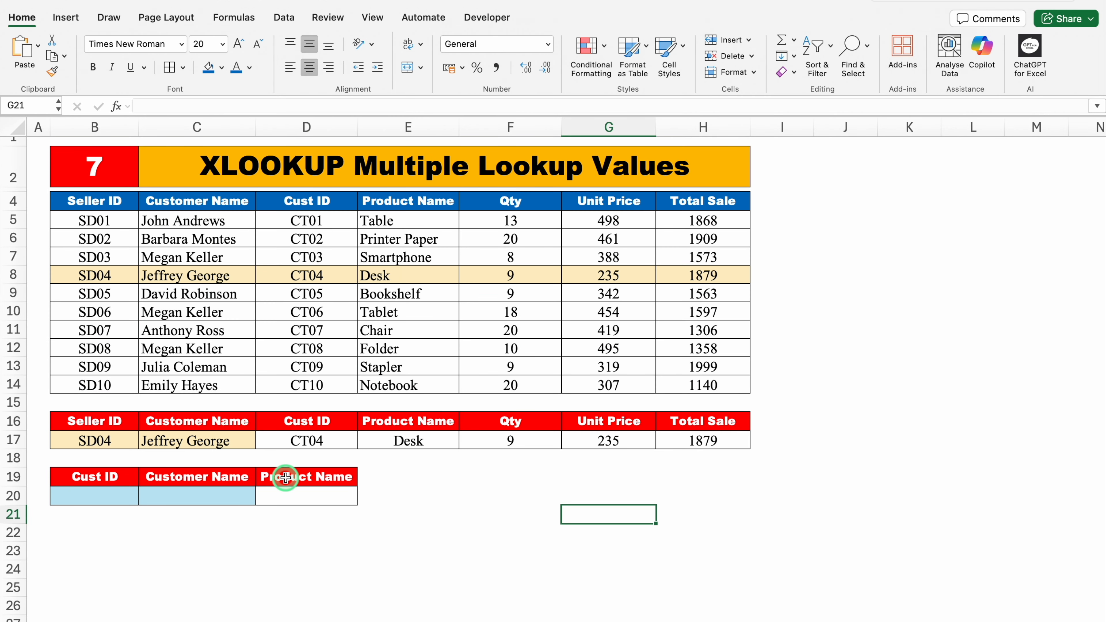
- Set the seller ID in B17 to SD01
left_click(92, 439)
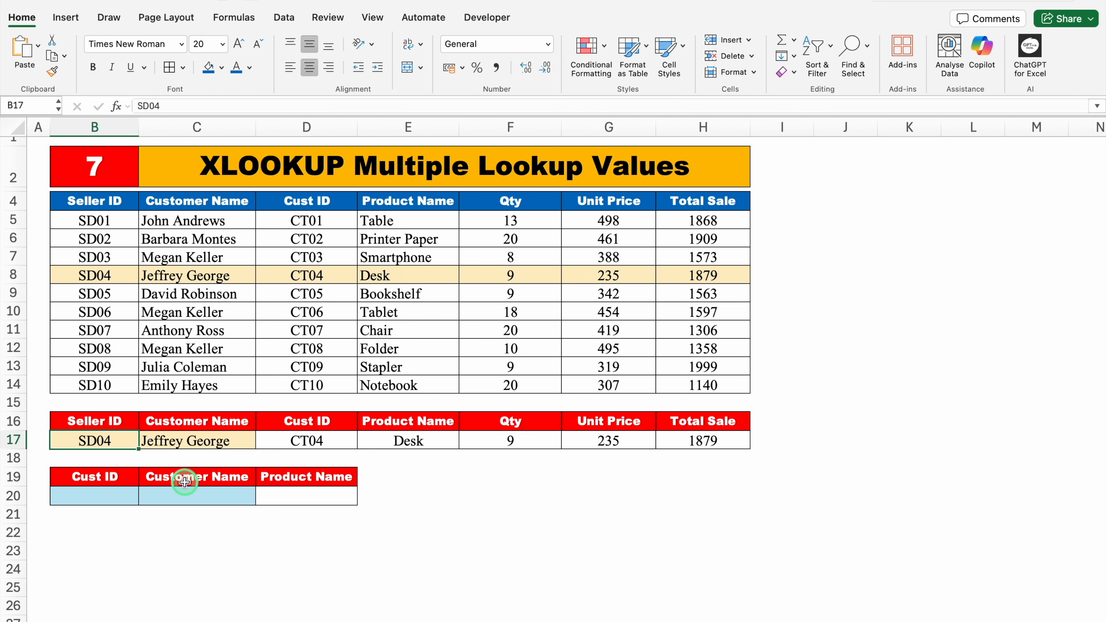
type("SD01")
key("Return")
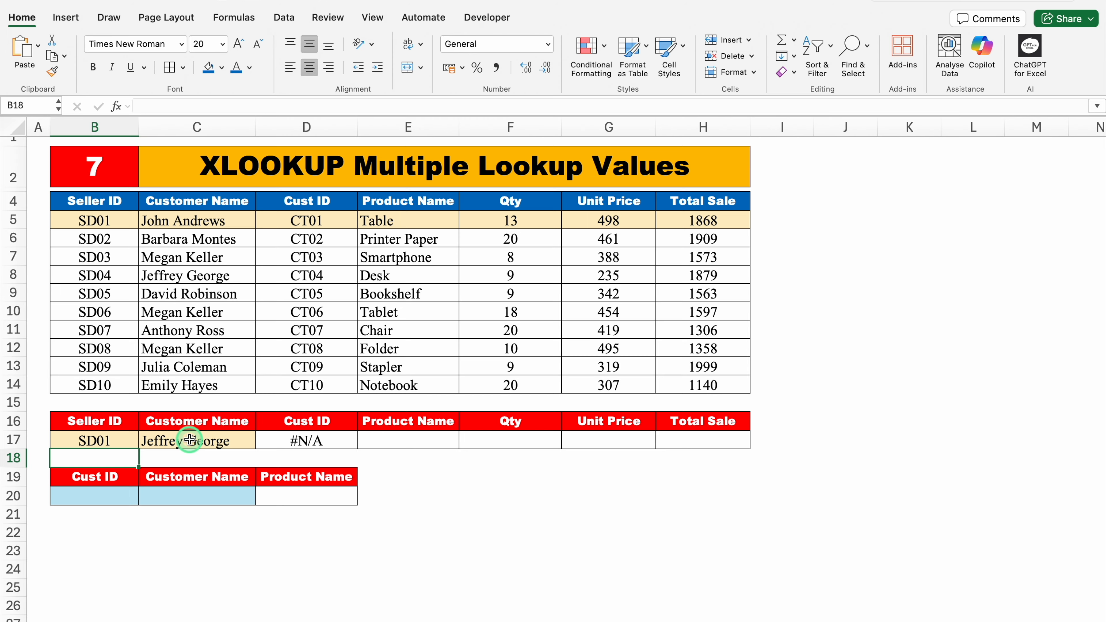
- Copy the customer name from C5 and paste it as values only into C17
left_click(194, 219)
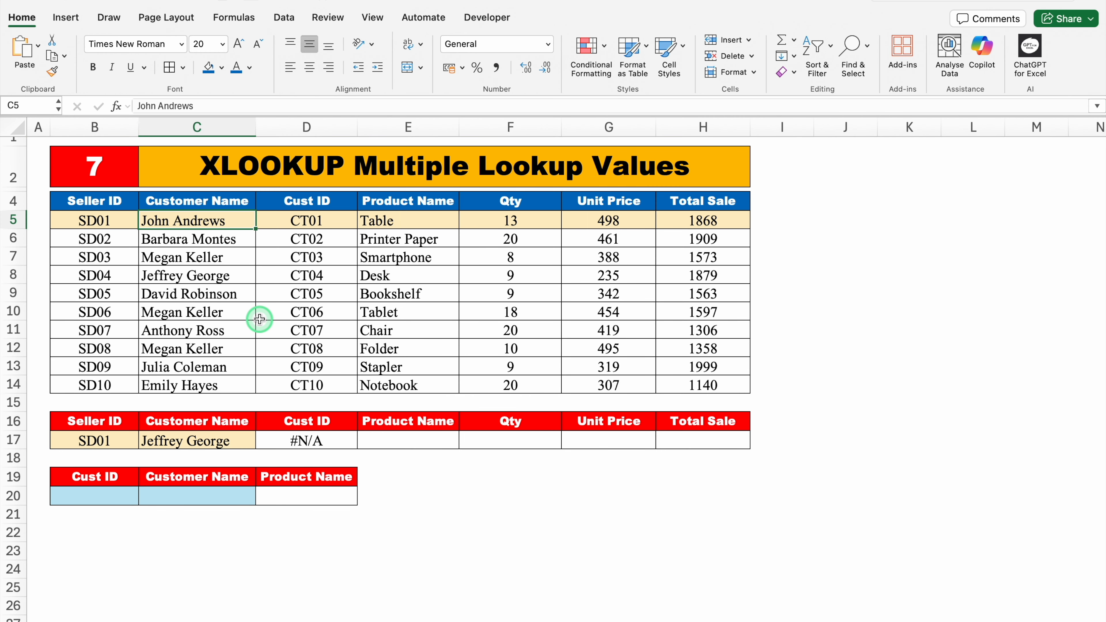
key("super+c")
left_click(221, 445)
right_click(222, 445)
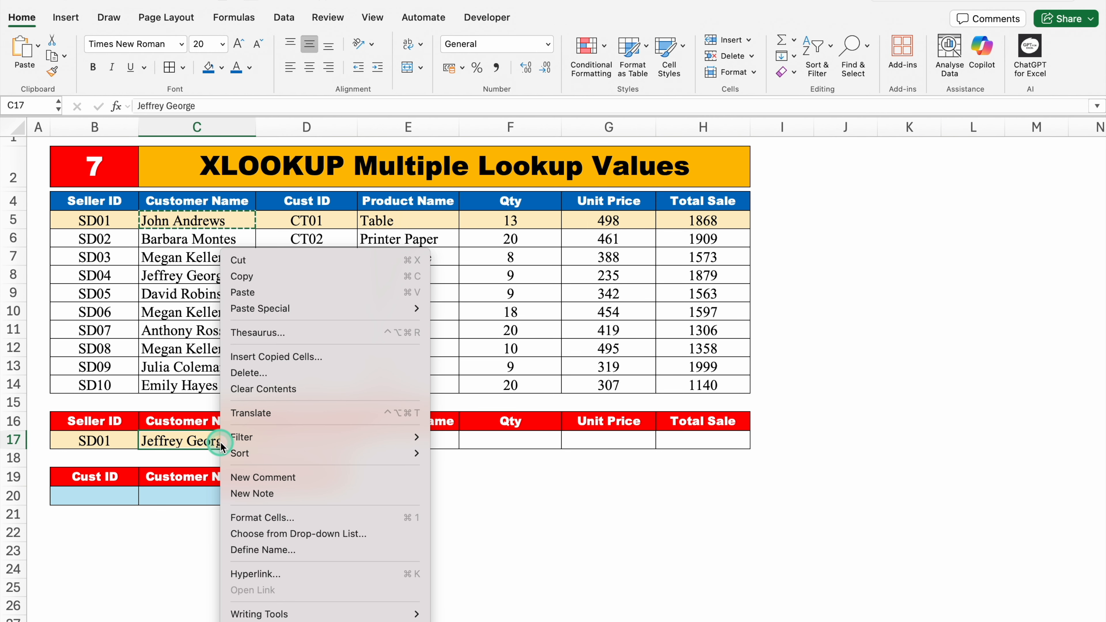
mouse_move(338, 308)
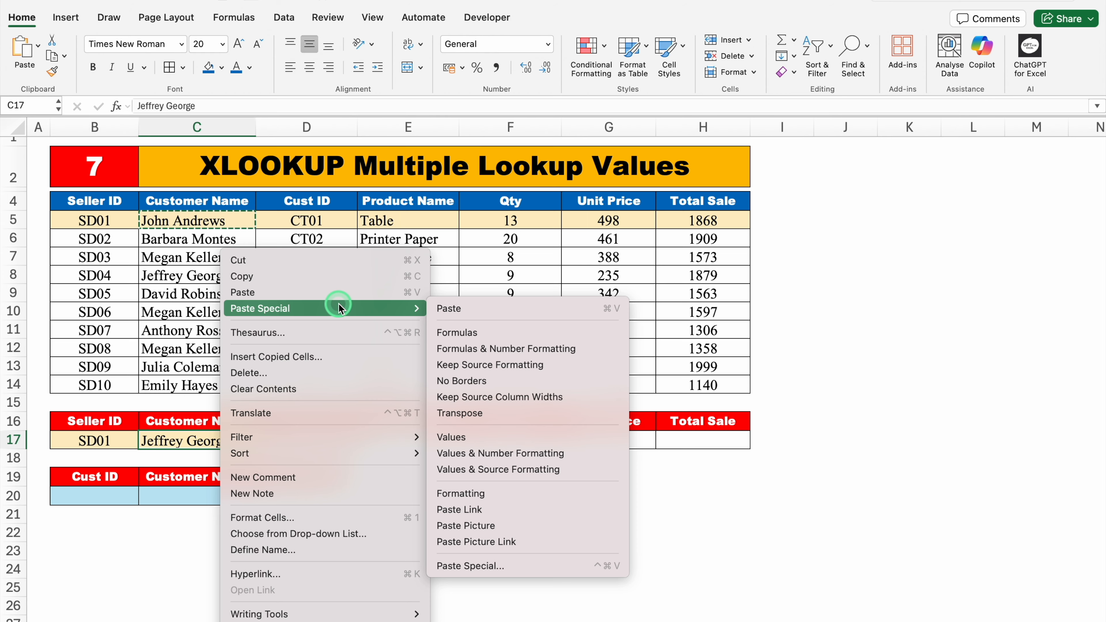
left_click(475, 440)
left_click(624, 536)
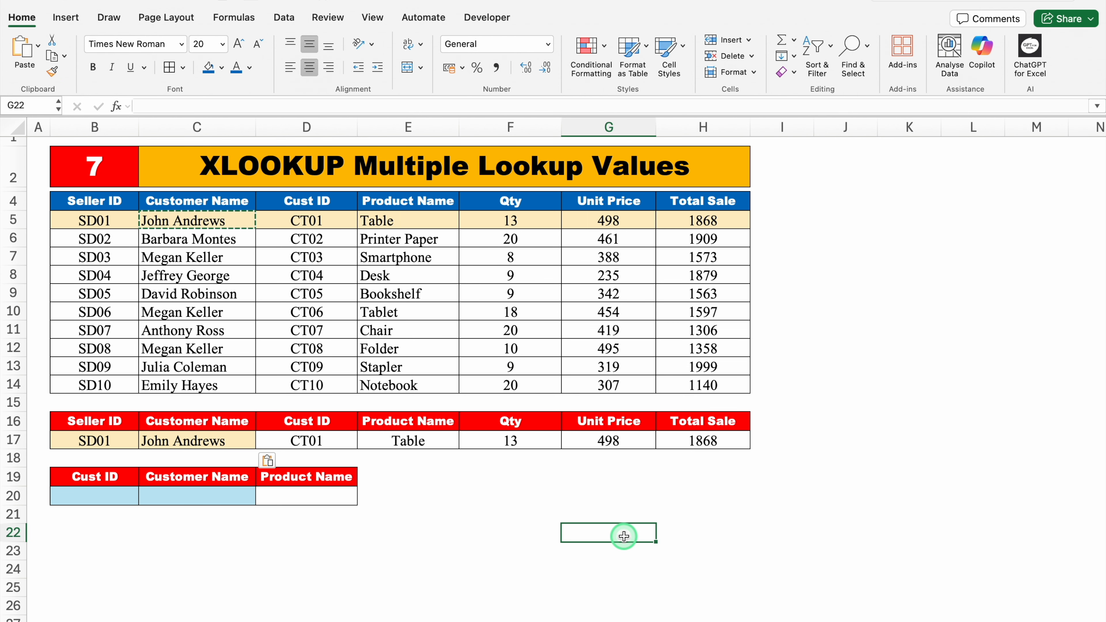
- Fill B20:C20 with the Cust ID and customer name from row 8
left_click(93, 496)
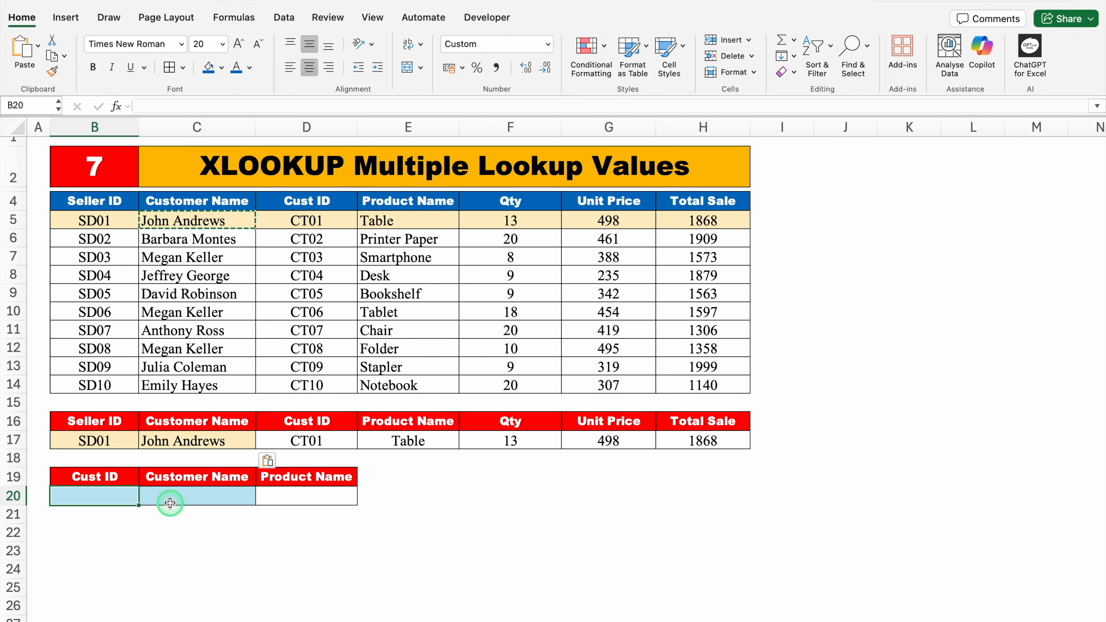
left_click(315, 278)
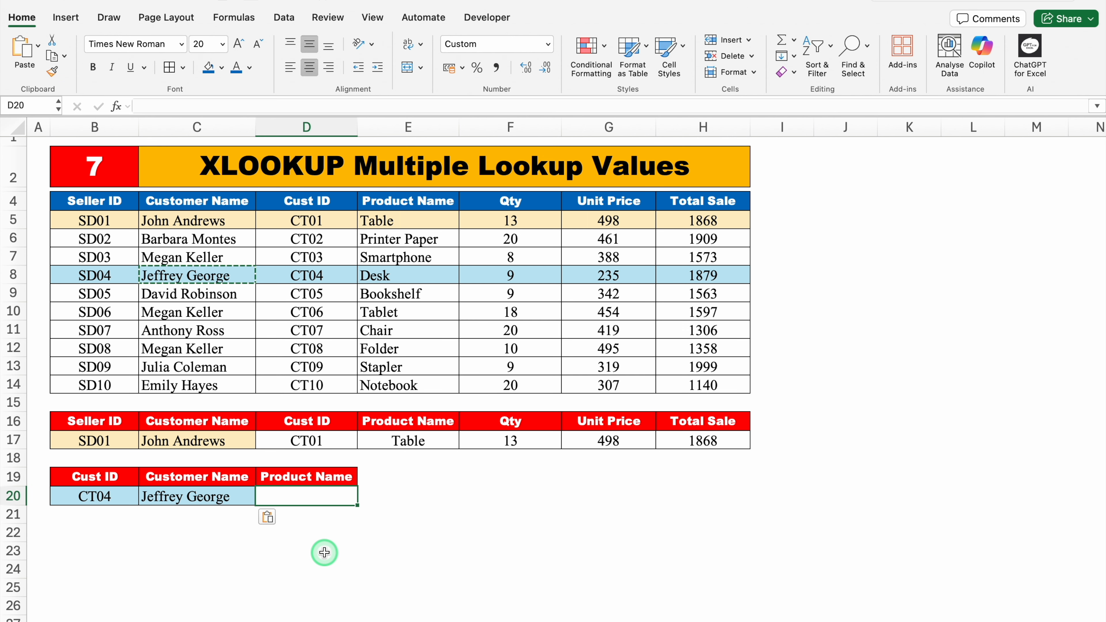
- Start an XLOOKUP formula in D20 with the joined lookup value B20&C20
type("=XL")
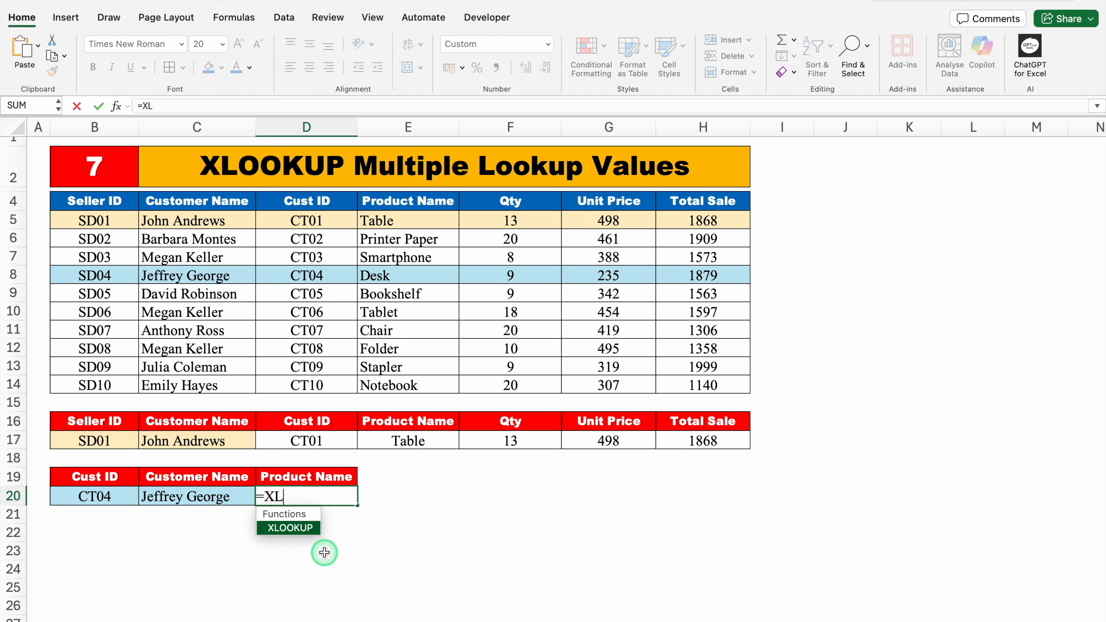
double_click(307, 528)
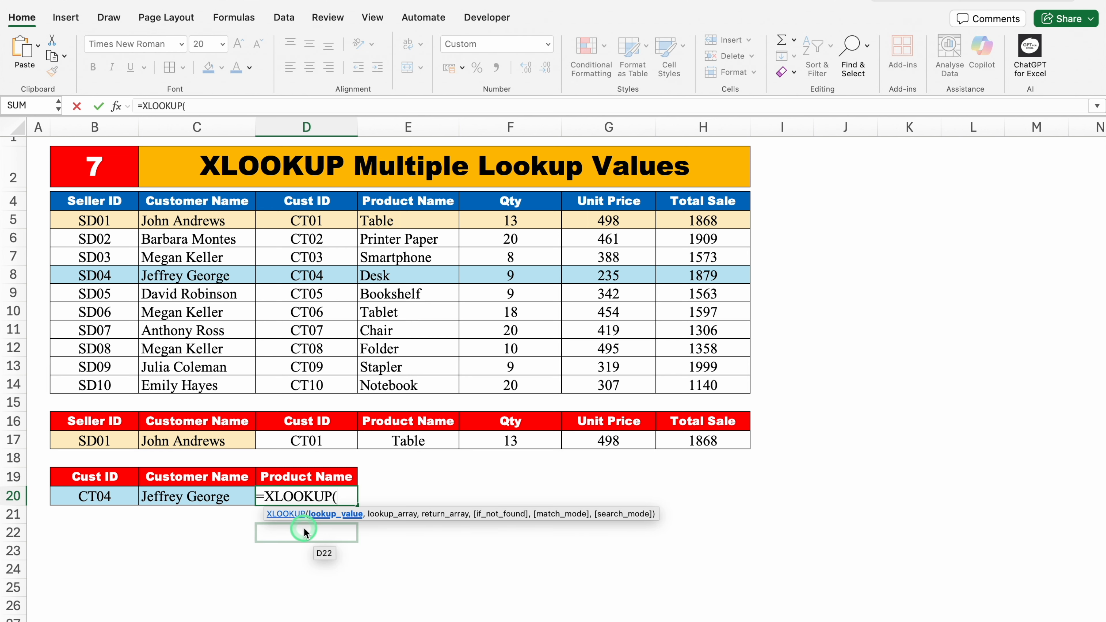
left_click(111, 492)
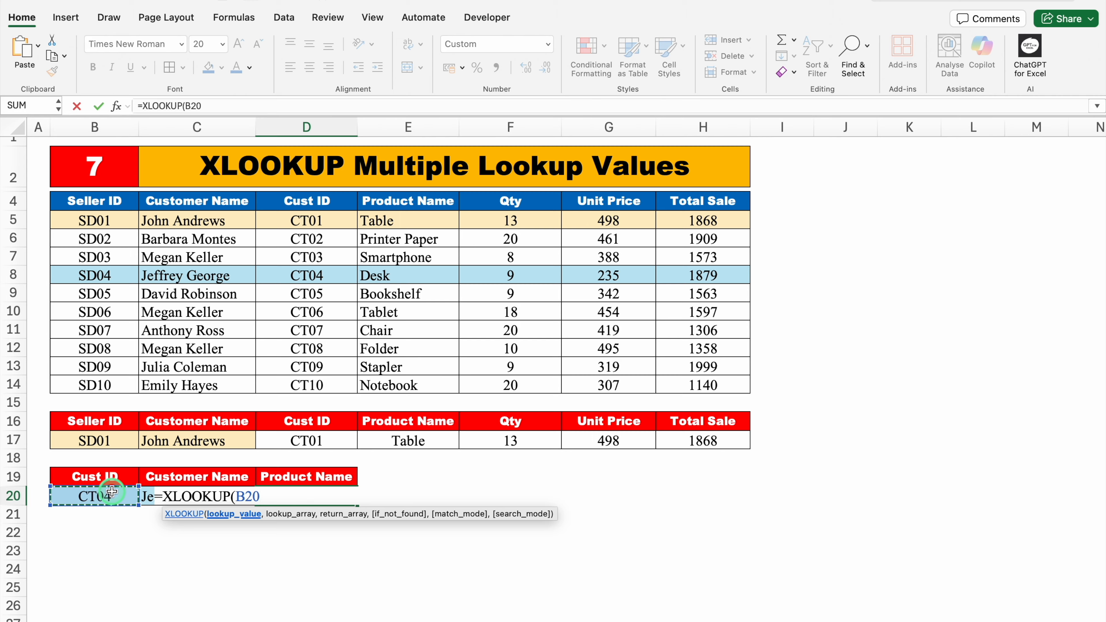
type("&")
left_click(147, 496)
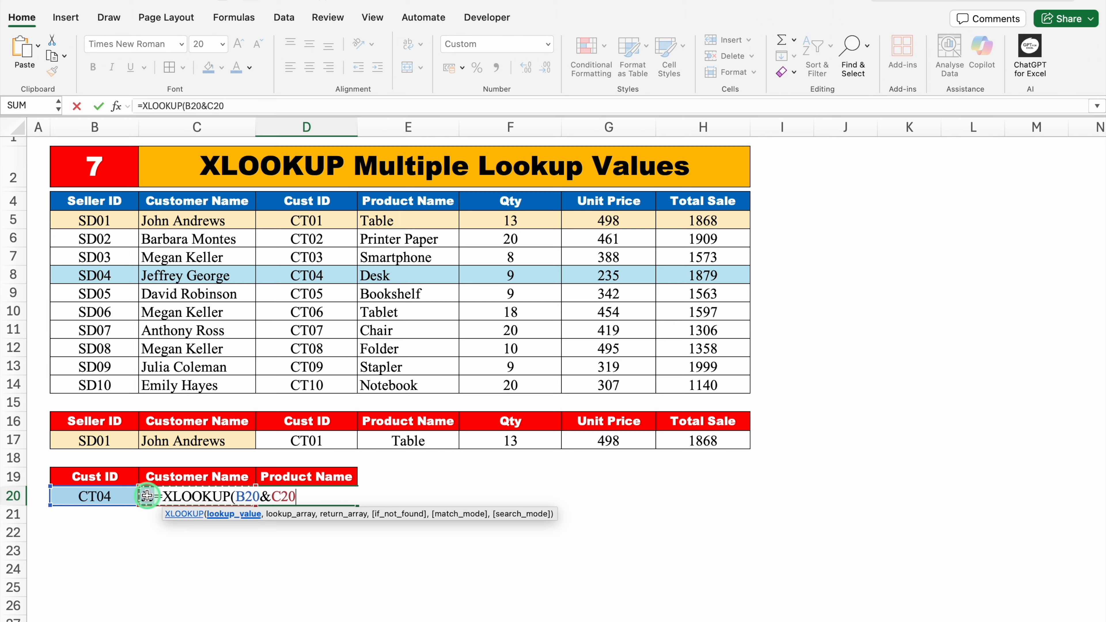
type(",")
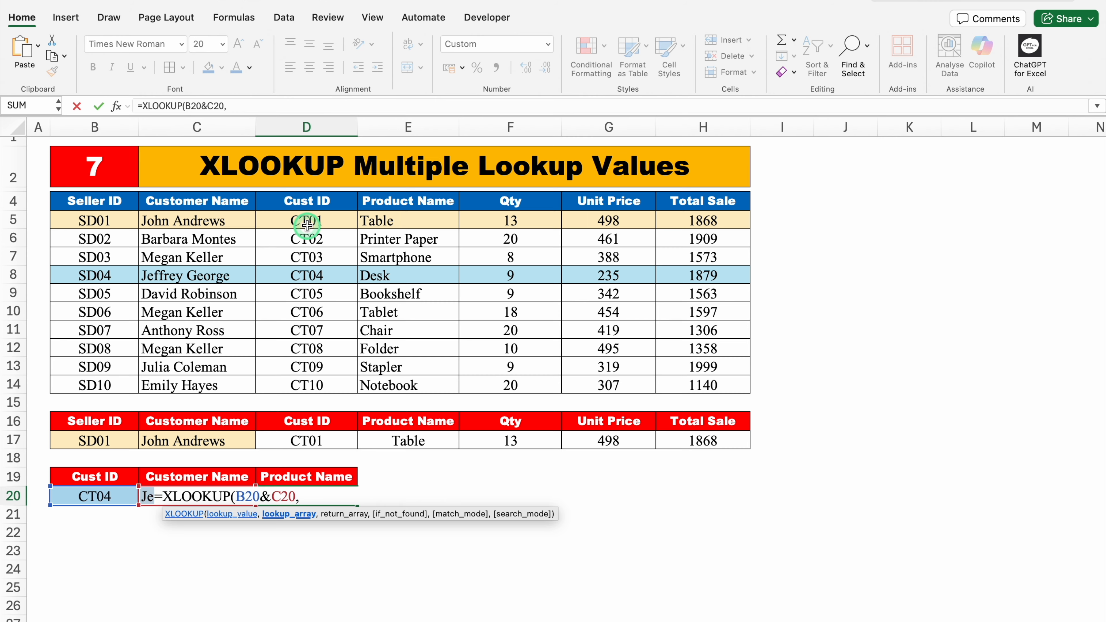
- Add the joined lookup array D4:D14&C4:C14 to the XLOOKUP in D20
left_click_drag(310, 201, 317, 377)
type("&")
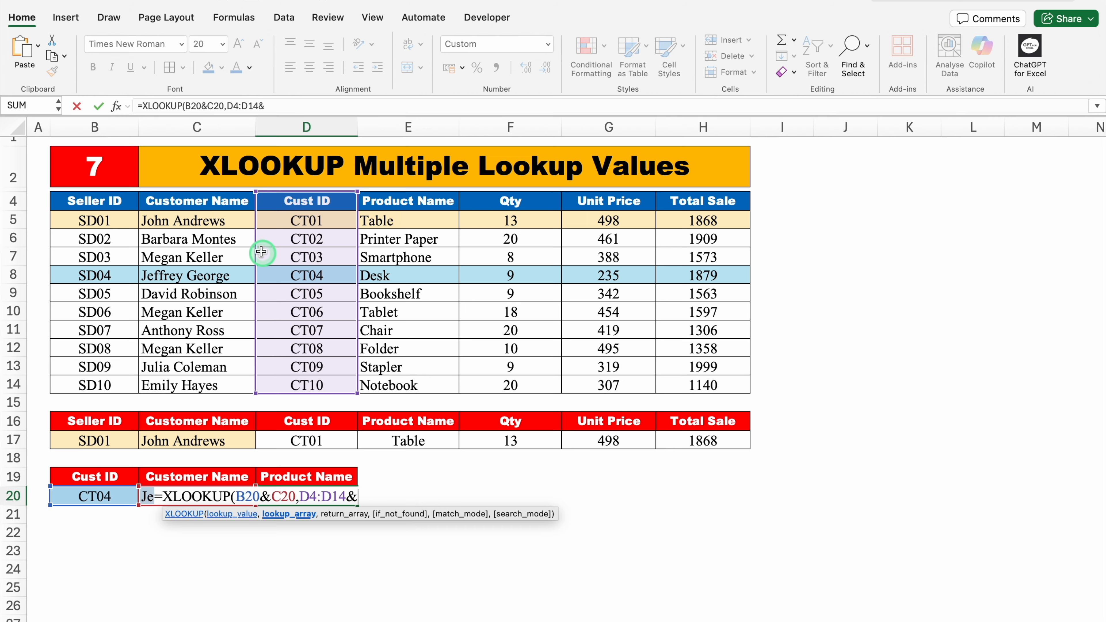
left_click_drag(230, 201, 224, 390)
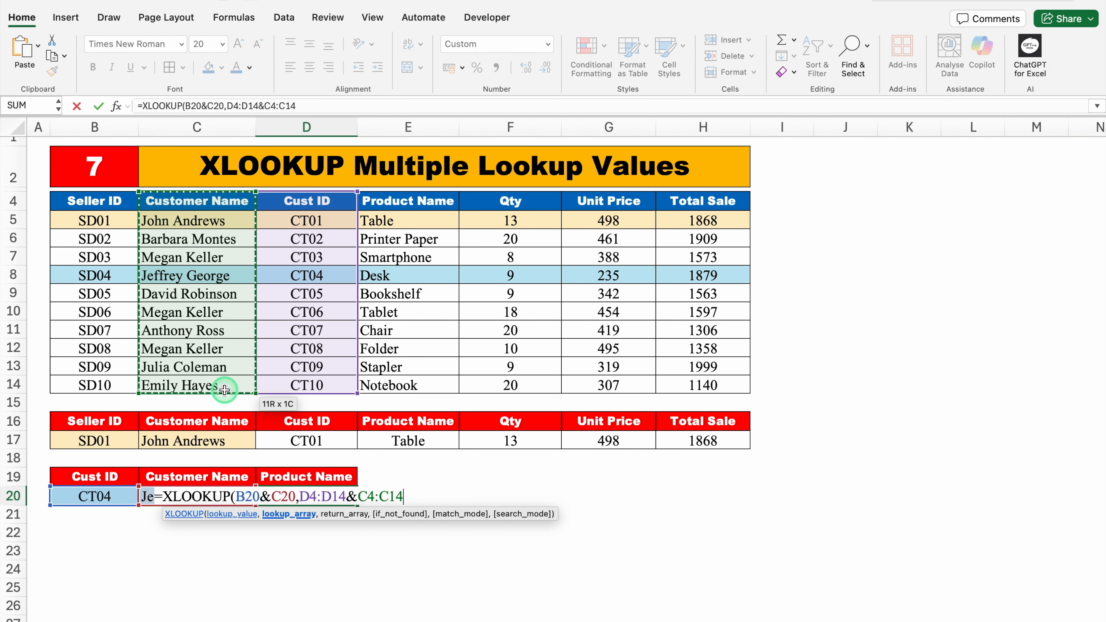
type(",")
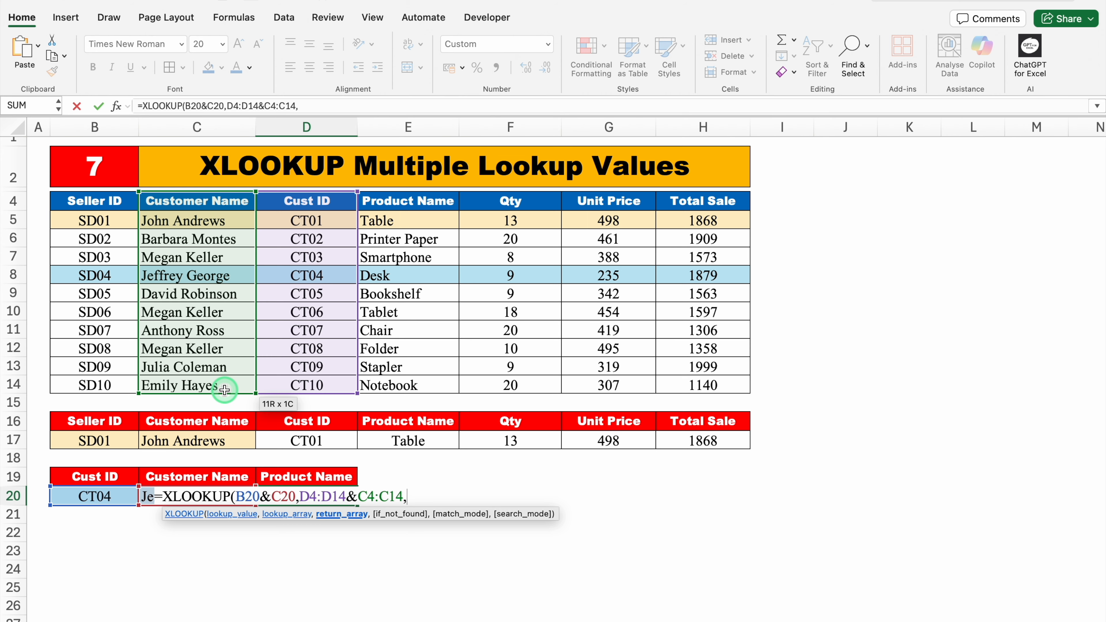
- Complete the XLOOKUP in D20 with return array E4:E14 and "" as the not-found value, and enter it
left_click(414, 200)
left_click_drag(414, 199, 422, 380)
type(",")
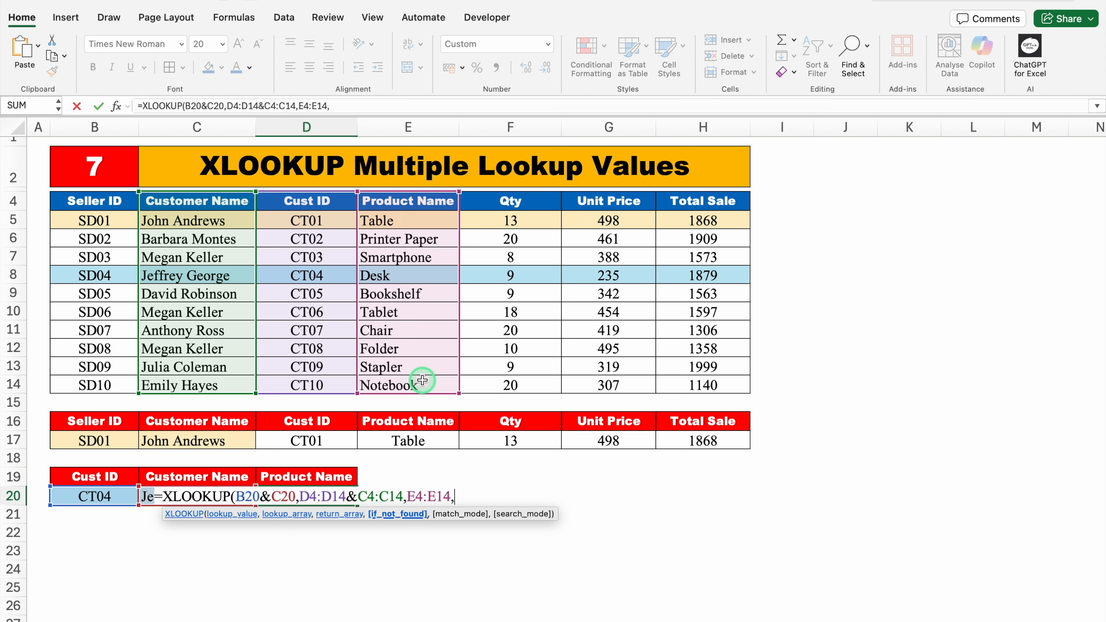
type("\"\"")
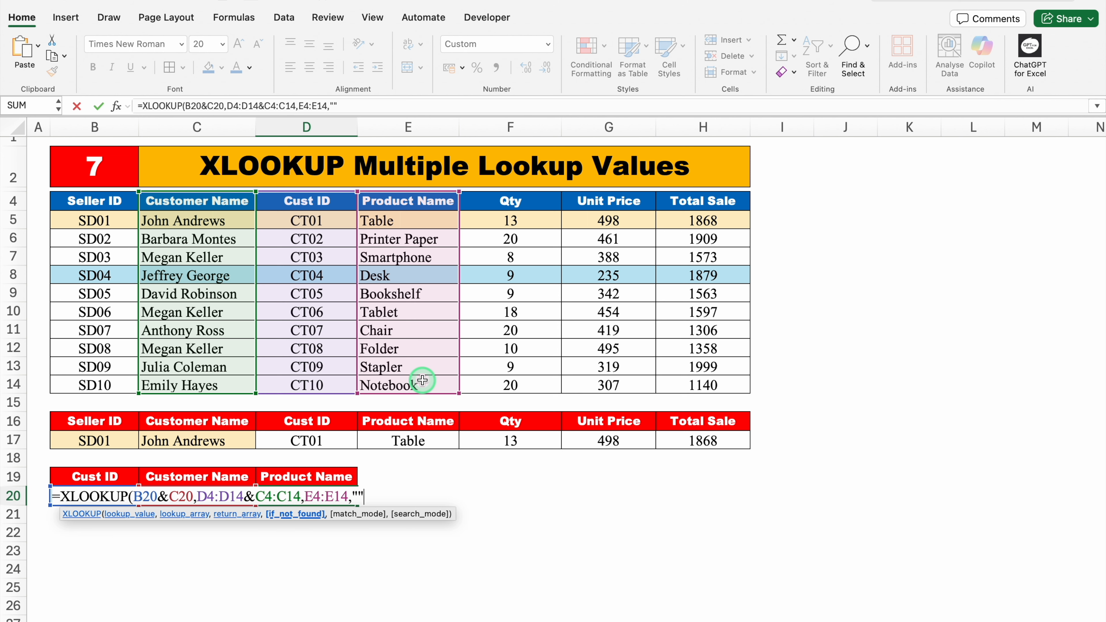
type(")")
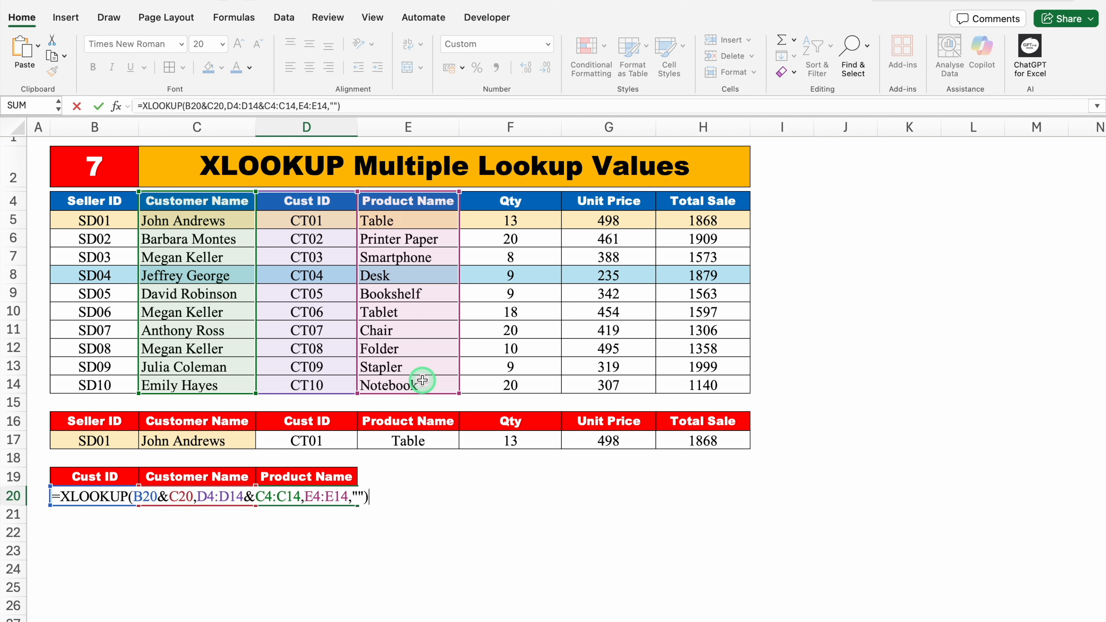
key("Return")
left_click(447, 539)
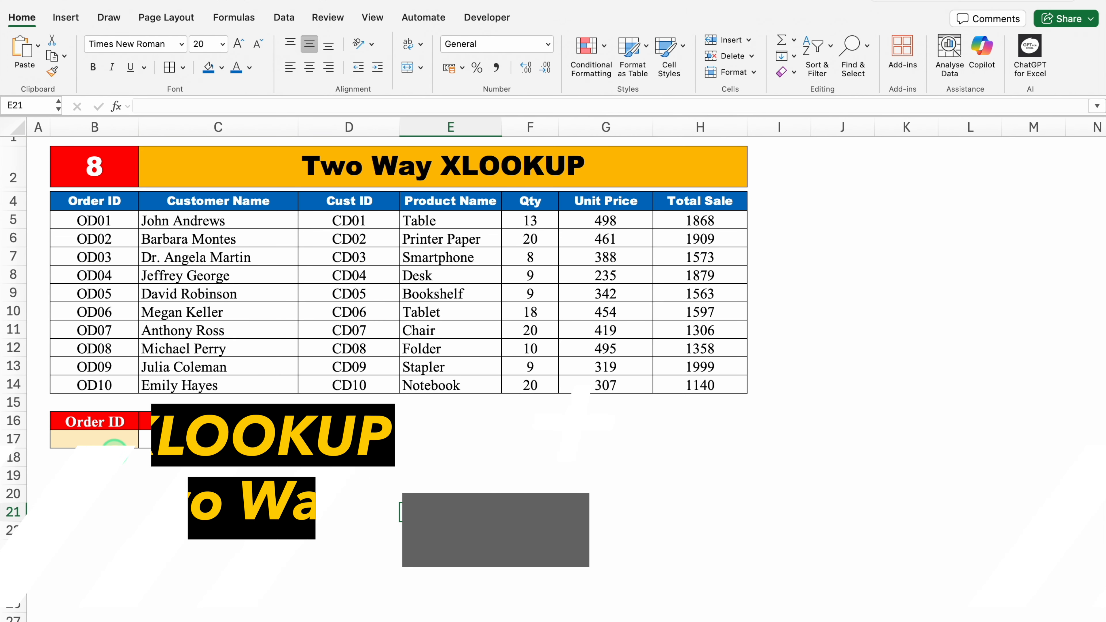
- Choose Product Name as the lookup header in C16 of the Two Way XLOOKUP sheet
left_click(90, 433)
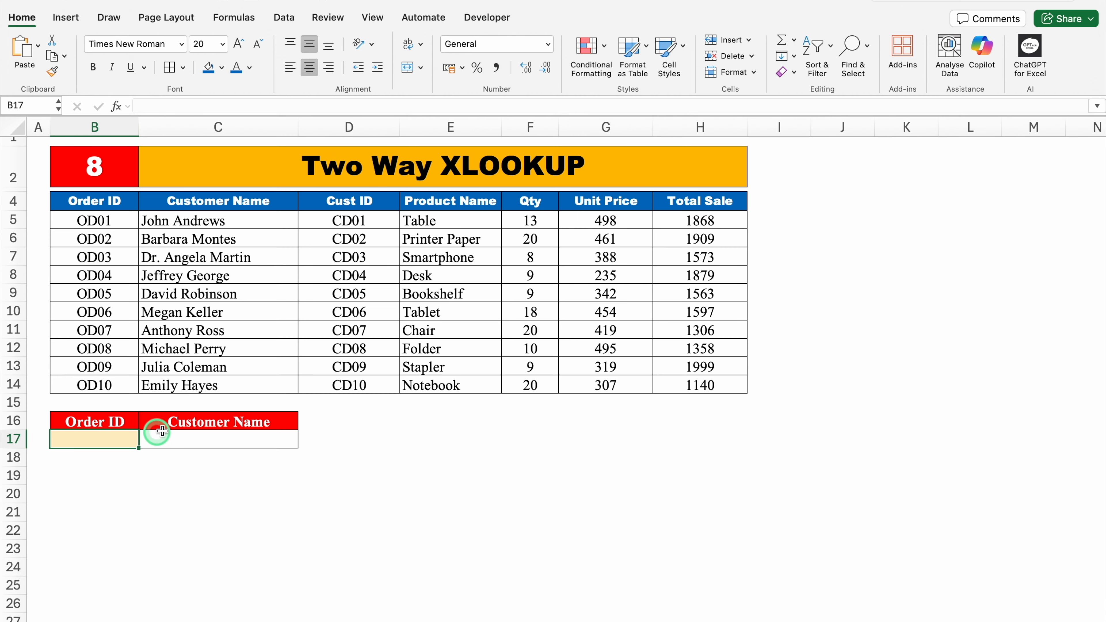
left_click(224, 423)
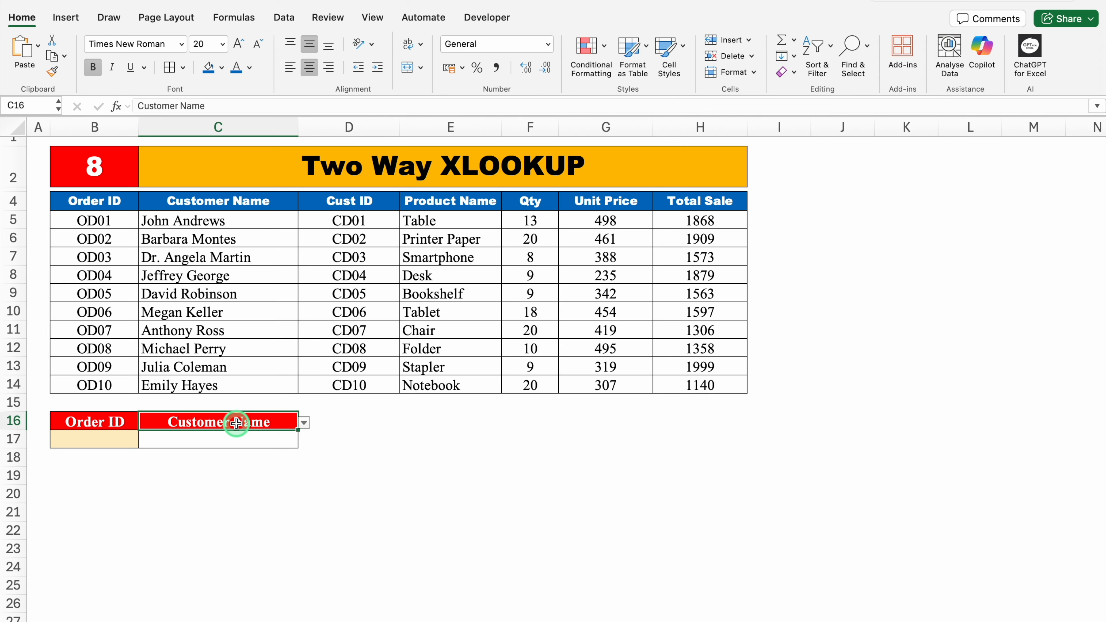
left_click(304, 423)
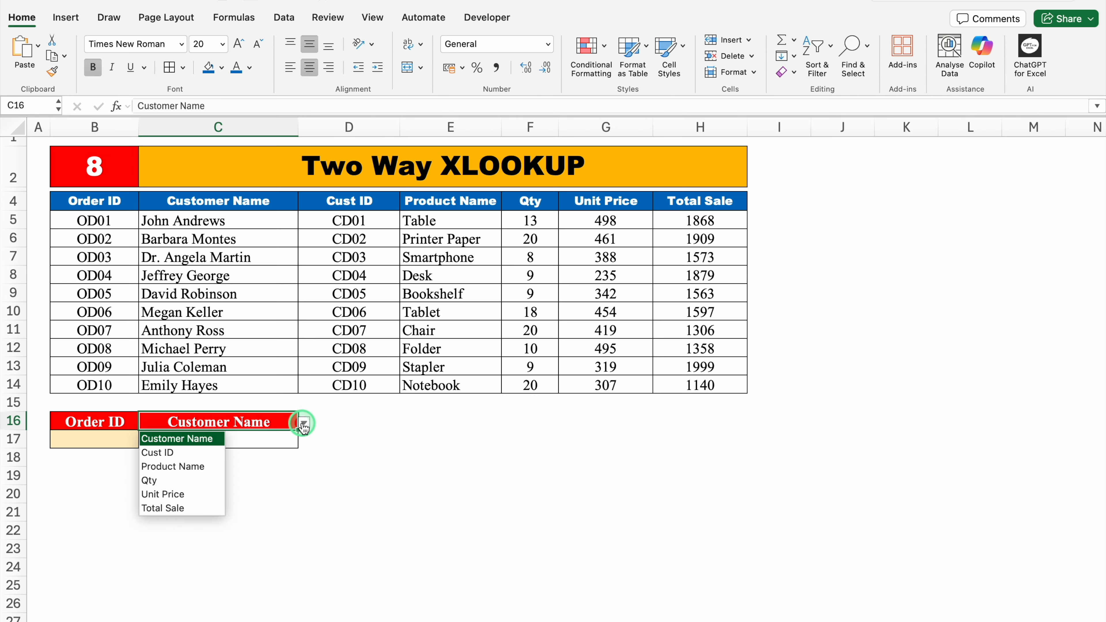
left_click(176, 466)
- Enter the order ID of the row 12 record in B17
left_click(237, 439)
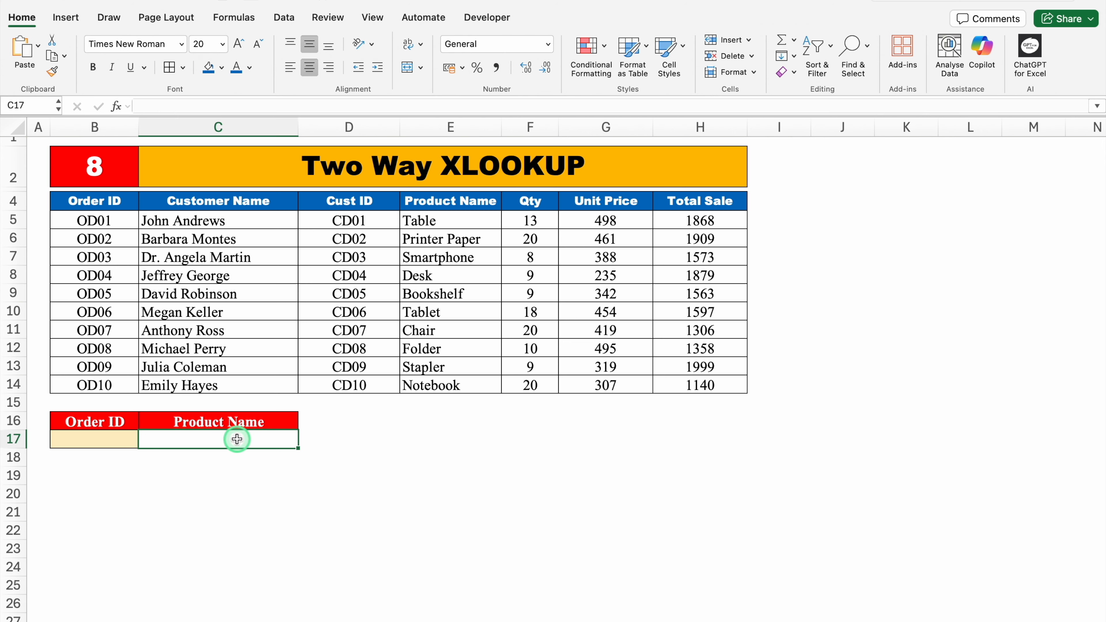
key("Left")
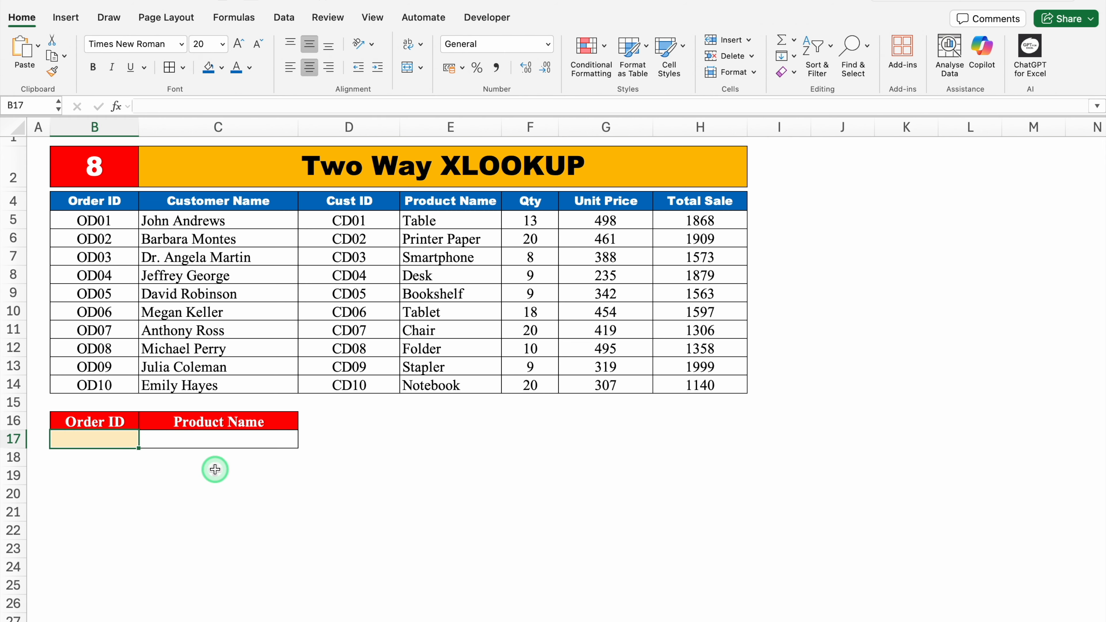
type("OD08")
key("Tab")
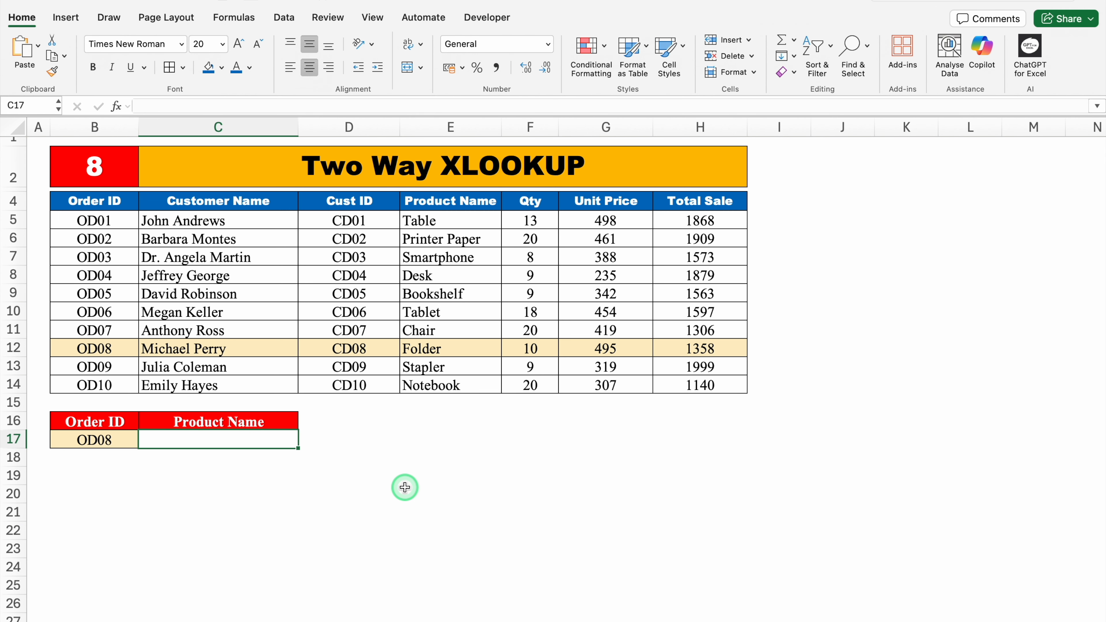
- Start an XLOOKUP formula in C17 with lookup value B17 and lookup array B4:B14
type("=")
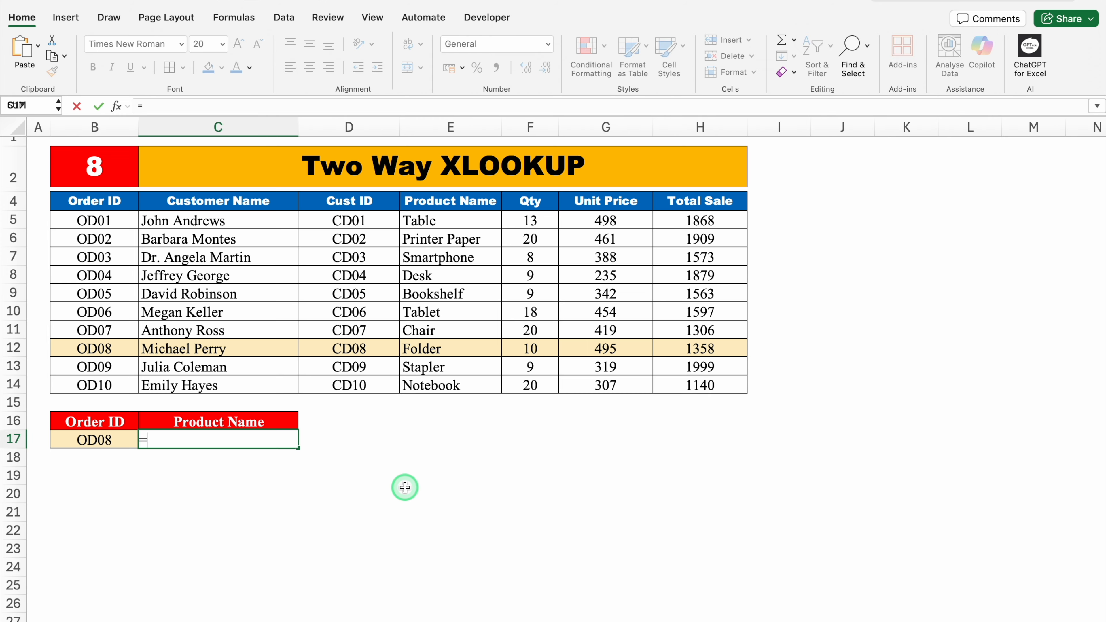
type("XL")
double_click(195, 471)
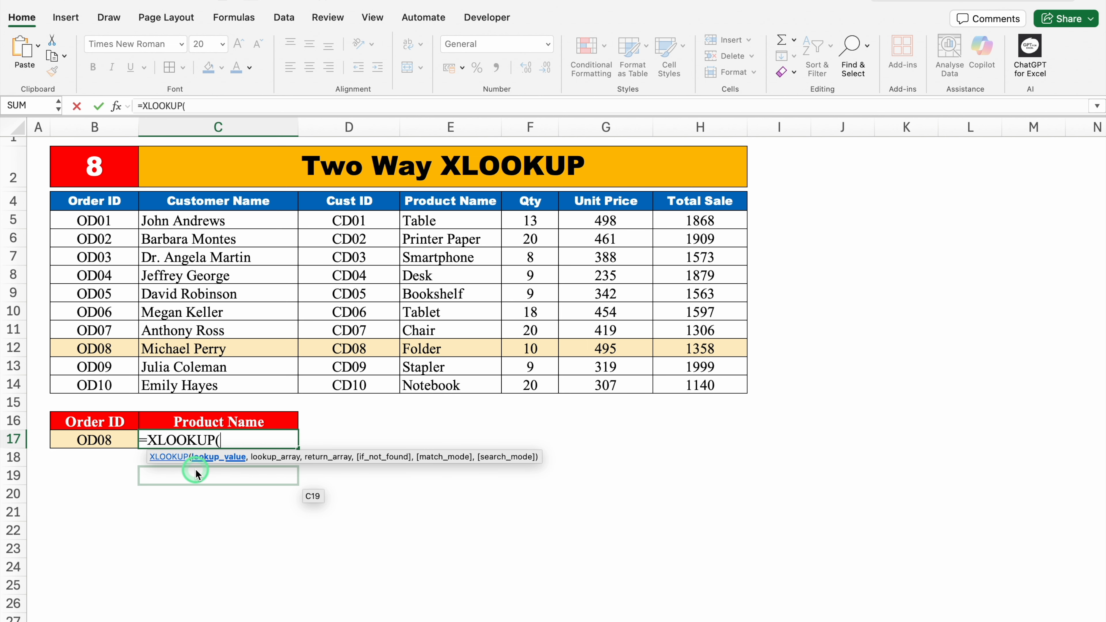
left_click(127, 438)
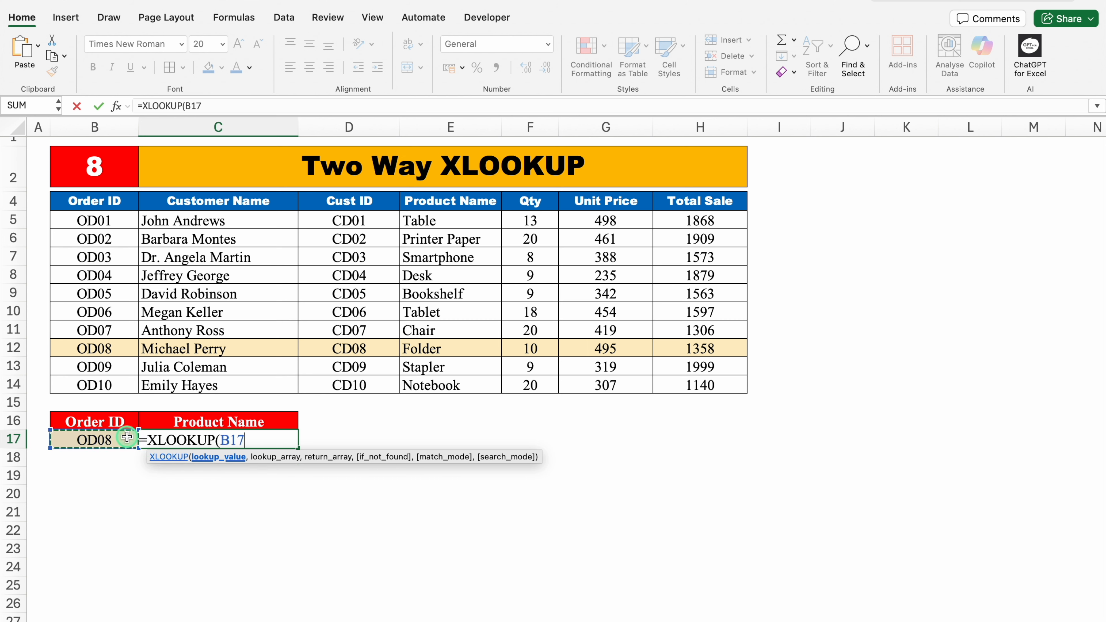
type(",")
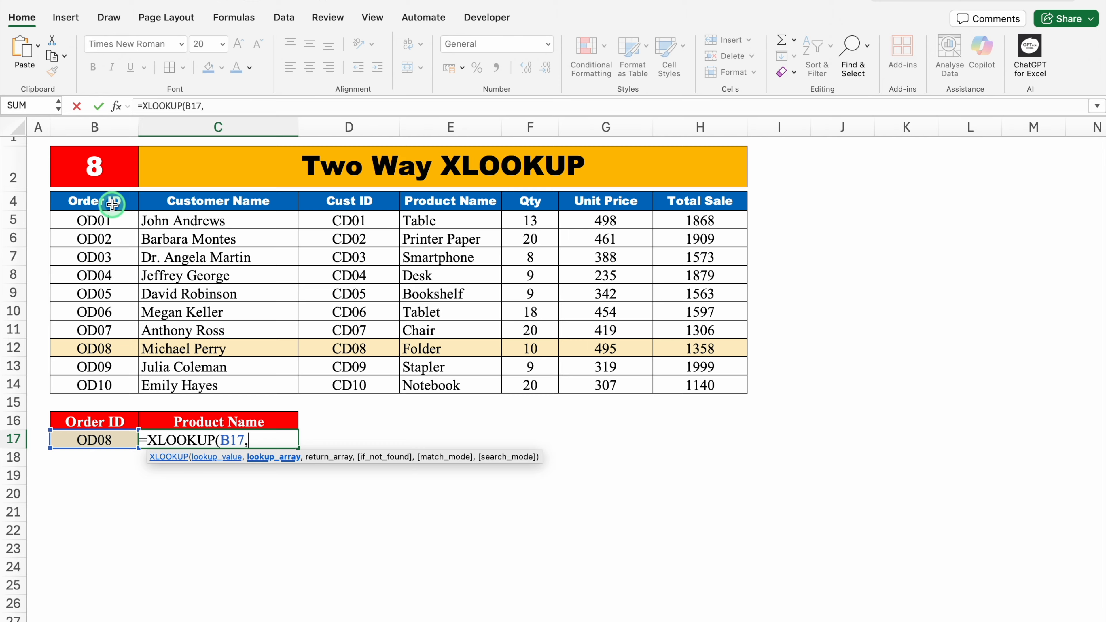
left_click_drag(103, 202, 116, 382)
type(",")
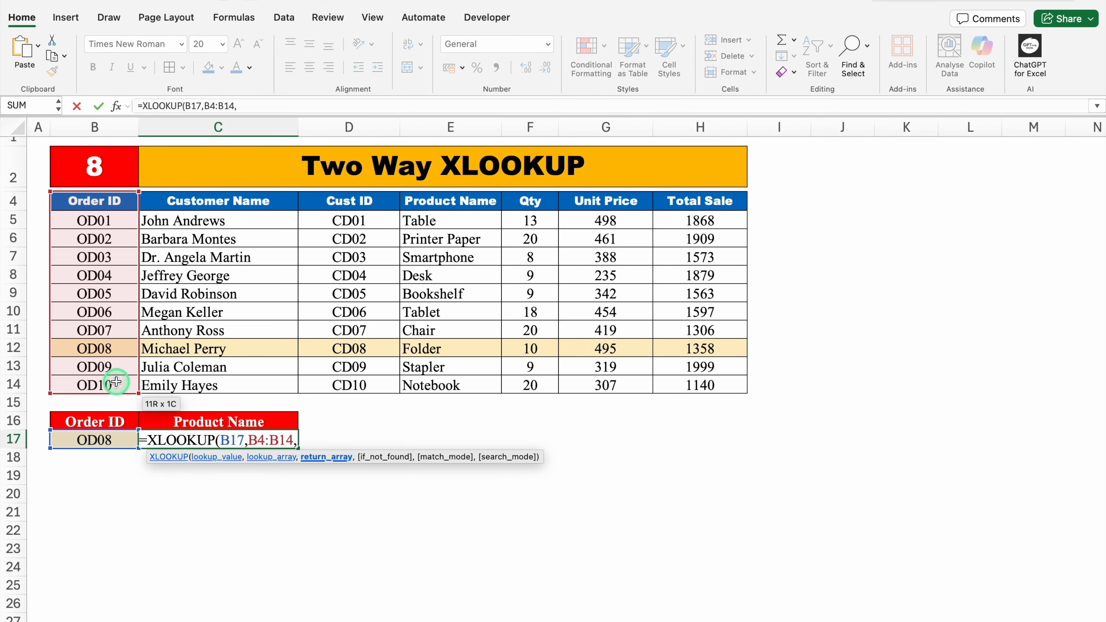
- Nest a second XLOOKUP as the return array in C17, with lookup value C16 and lookup array B4:H4
type("XL")
double_click(174, 474)
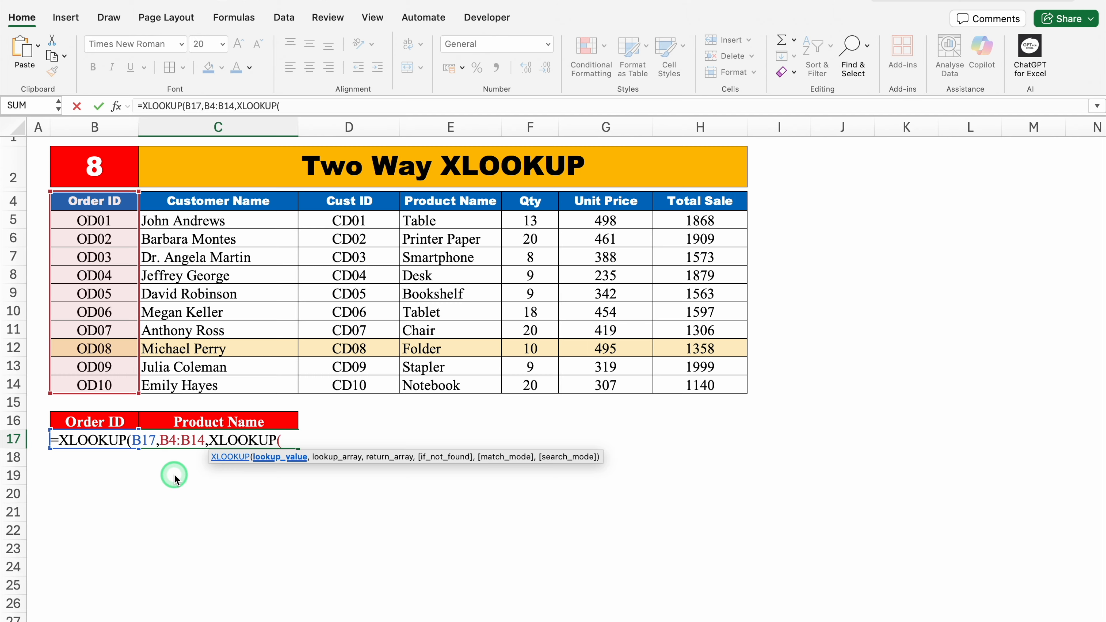
left_click(253, 419)
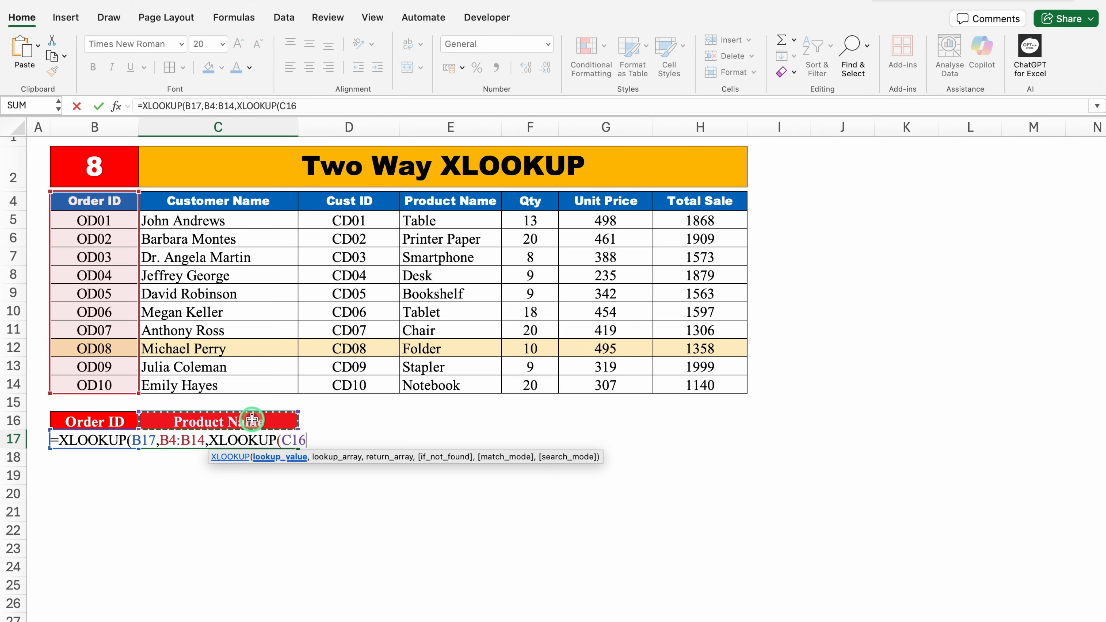
type(",")
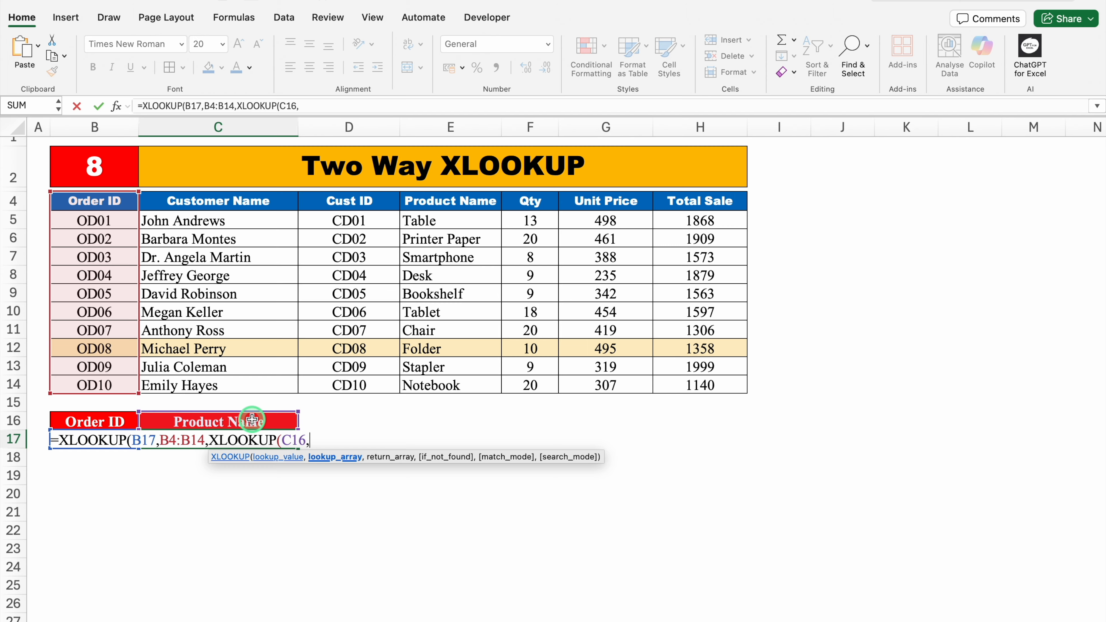
left_click_drag(91, 199, 682, 202)
type(",")
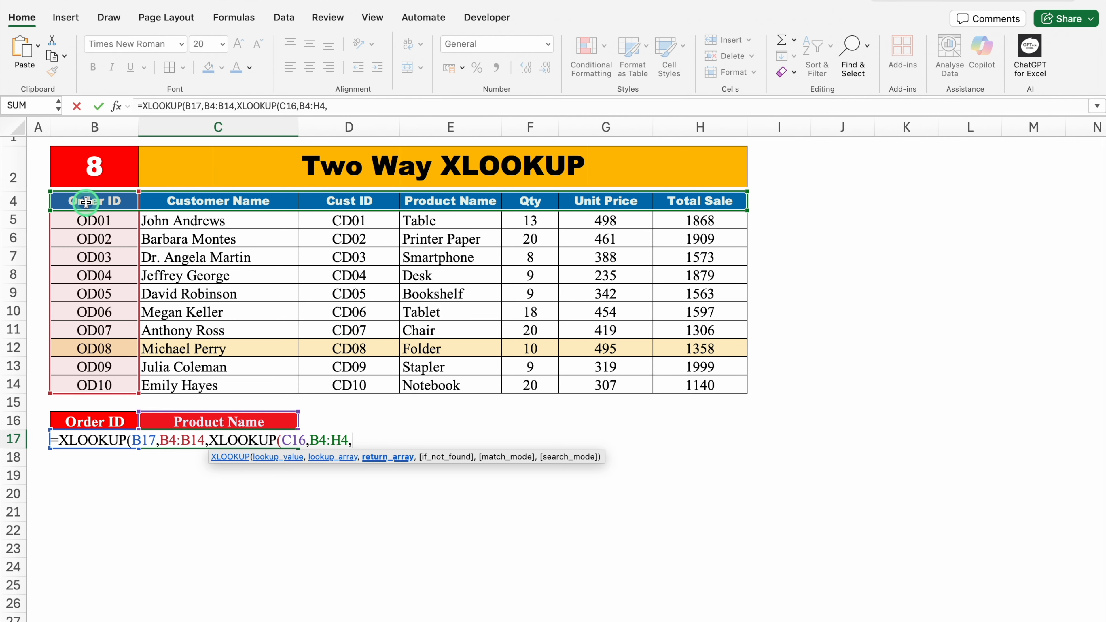
- Complete the nested XLOOKUP in C17 with return array B4:H14 and enter the formula
left_click_drag(89, 200, 687, 385)
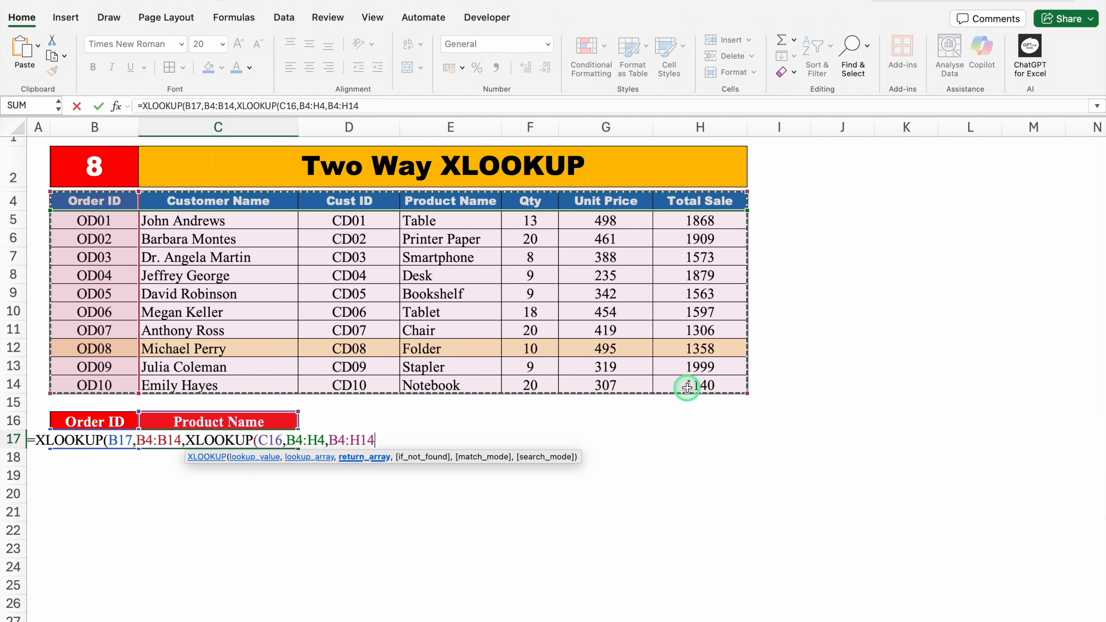
type(")")
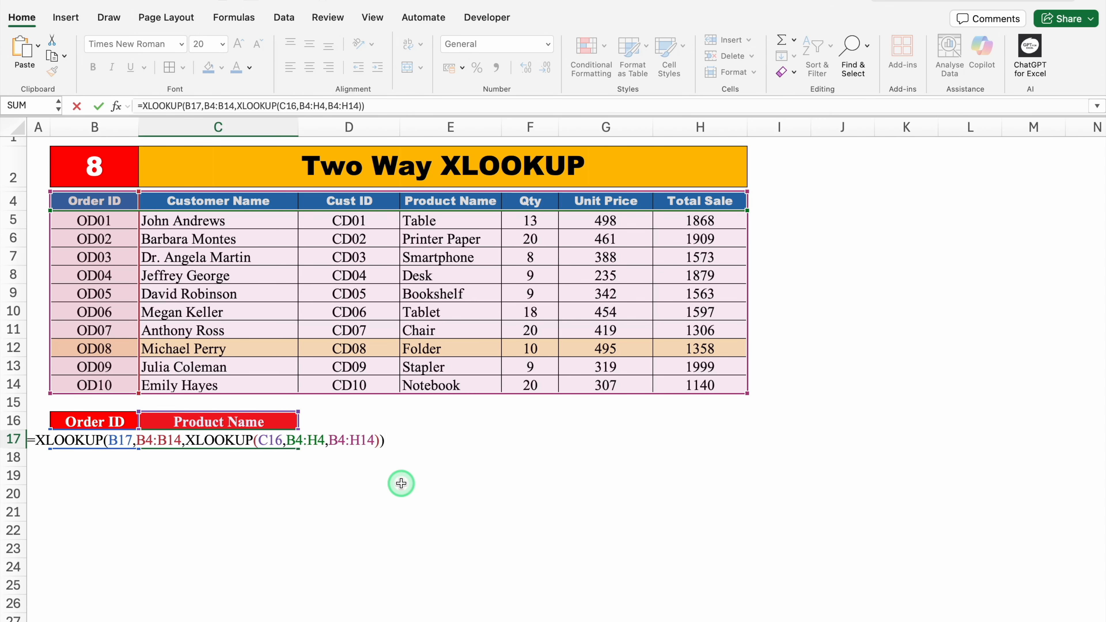
key("Return")
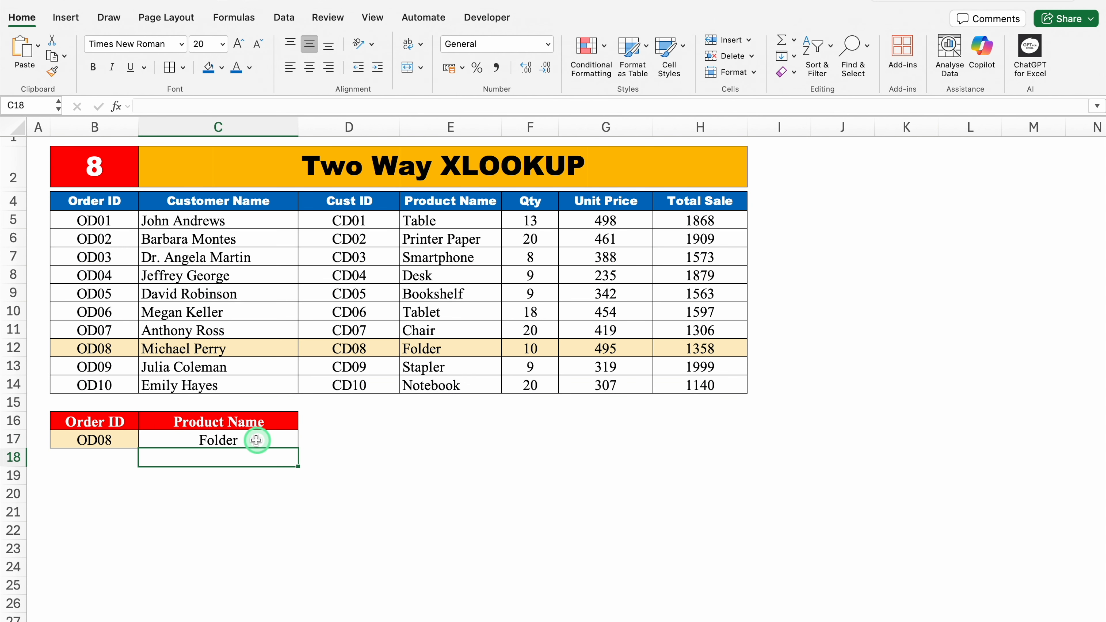
- Enter the order ID of the row 5 record in B17
left_click(115, 437)
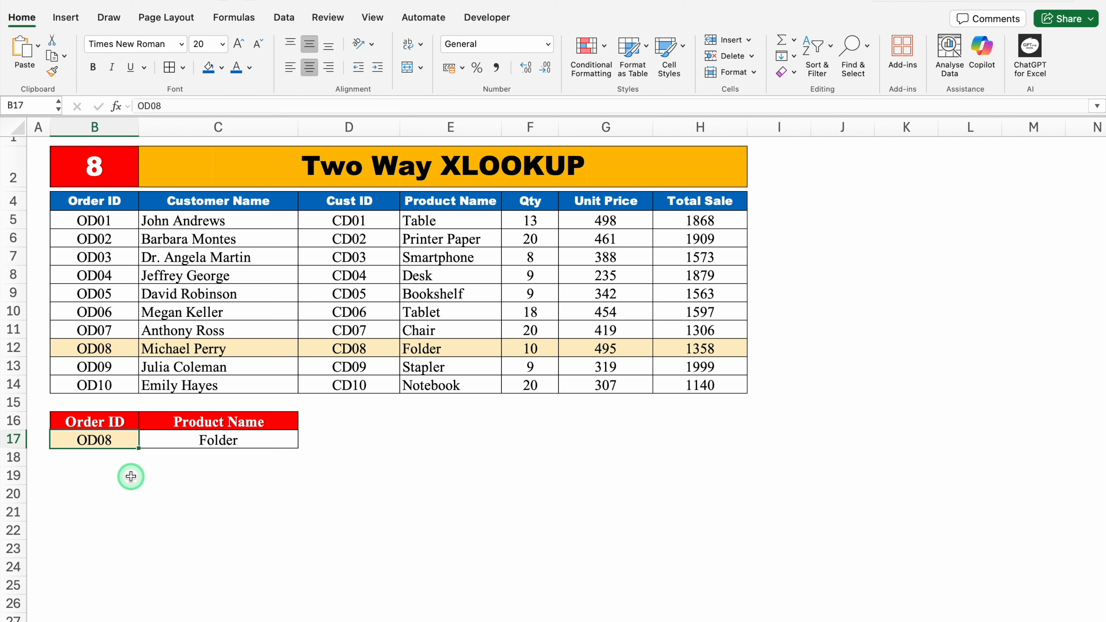
type("OD01")
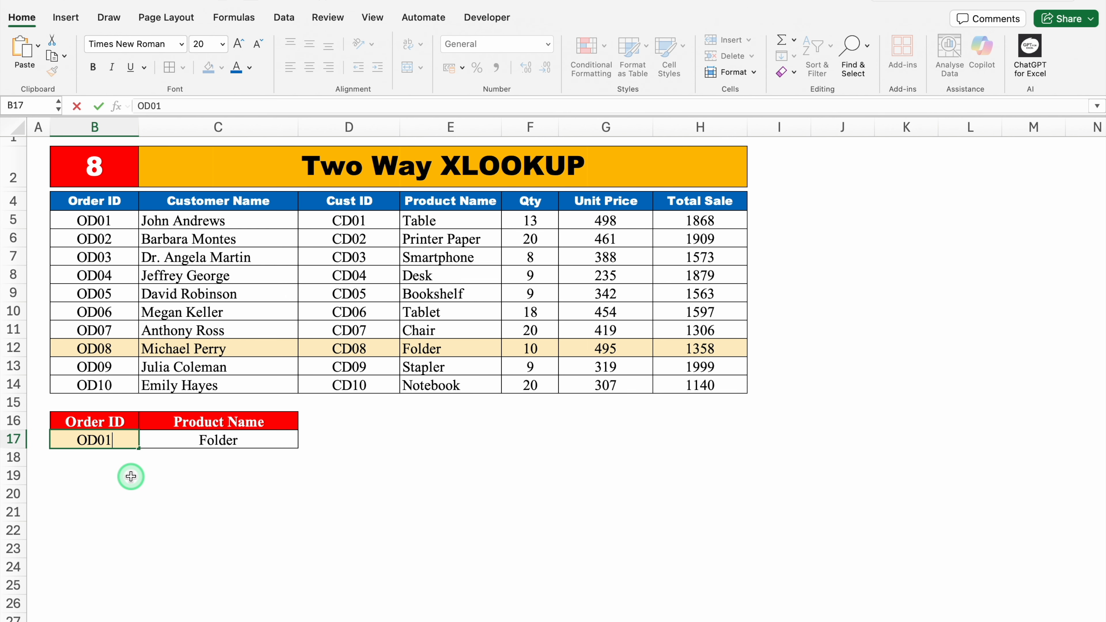
key("Return")
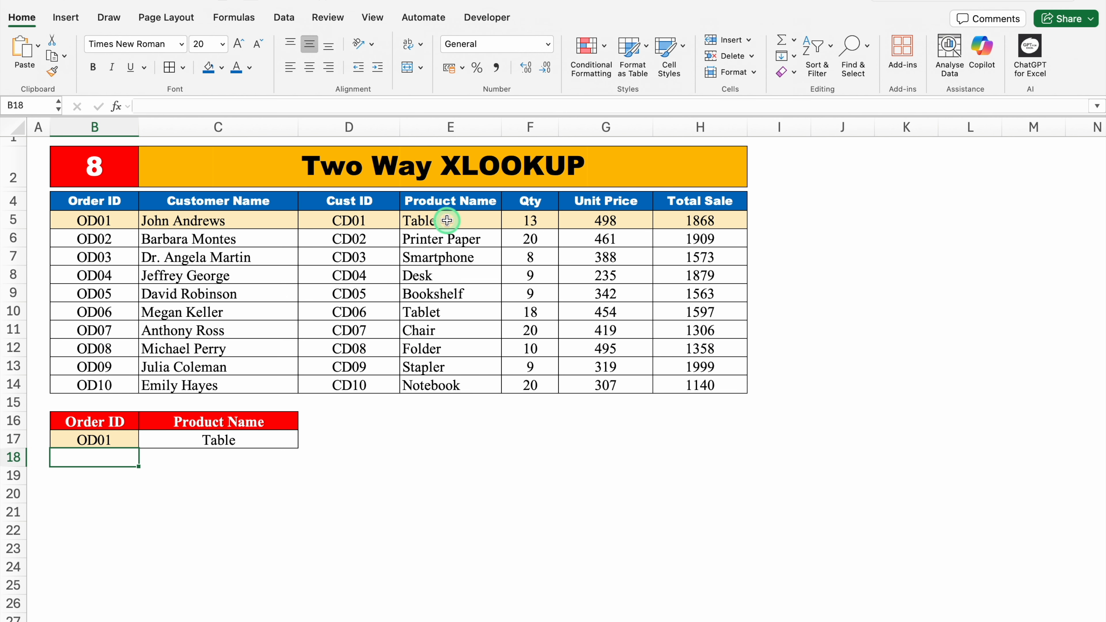
- Choose Customer Name as the lookup header in C16
left_click(254, 422)
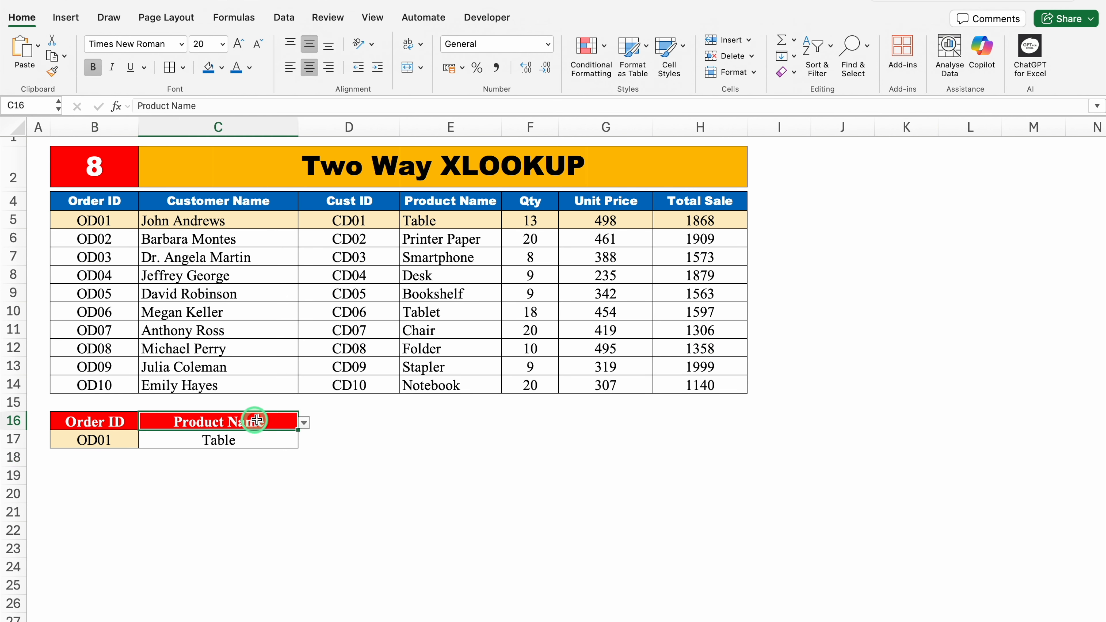
left_click(304, 422)
left_click(188, 439)
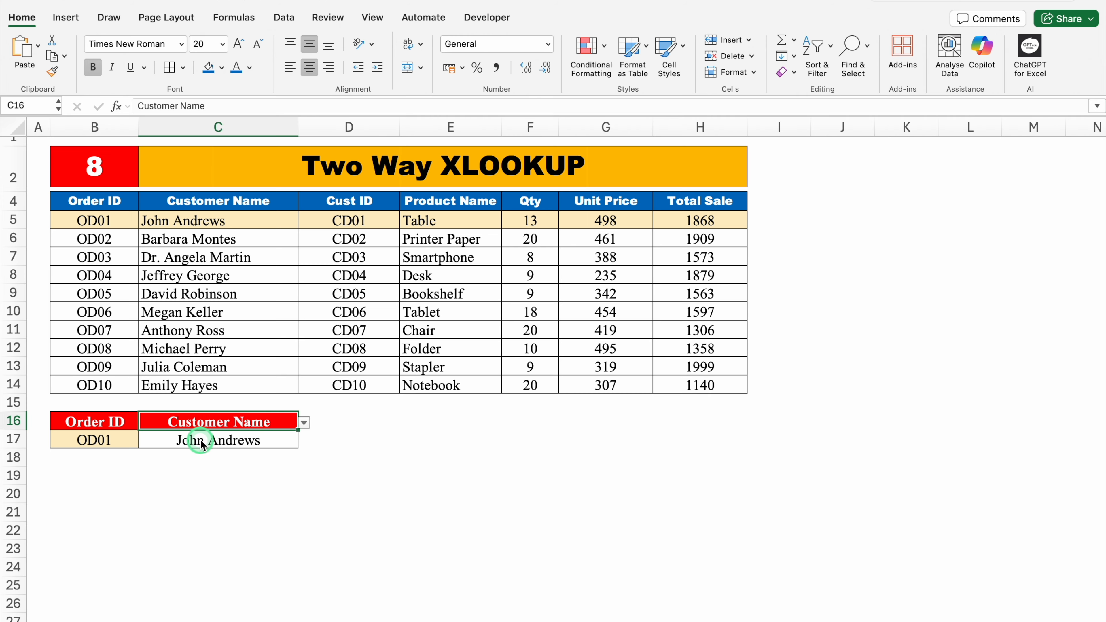
- Go to the XLOOKUP - Nested sheet and examine how its order tables are separated by rows 9 and 15
left_click(316, 551)
left_click(419, 562)
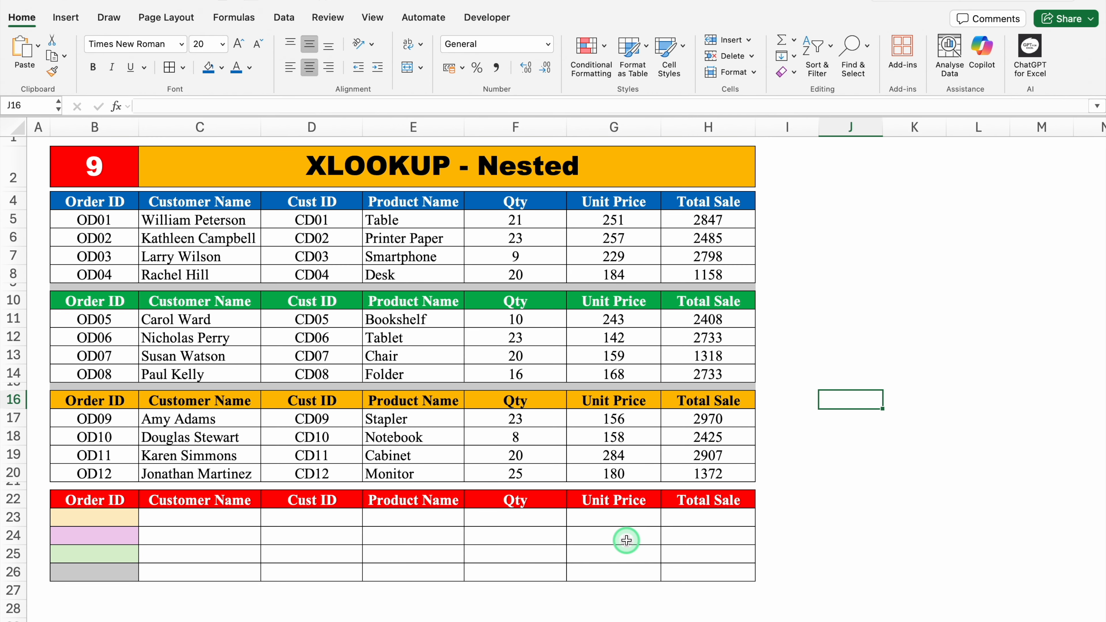
left_click(174, 221)
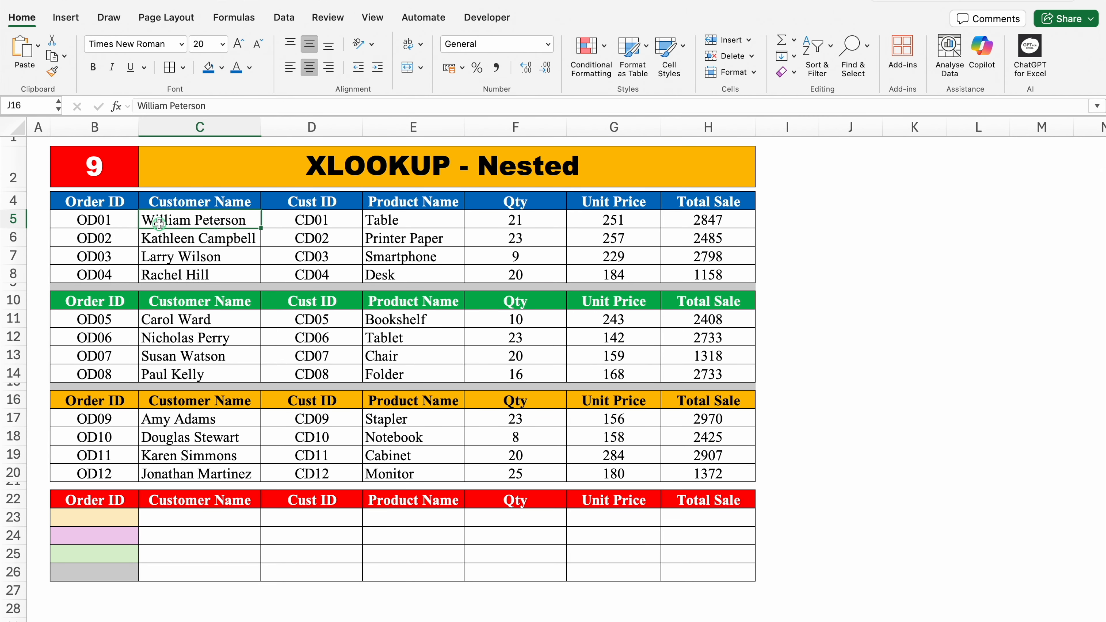
left_click(169, 270)
left_click(180, 294)
left_click(13, 285)
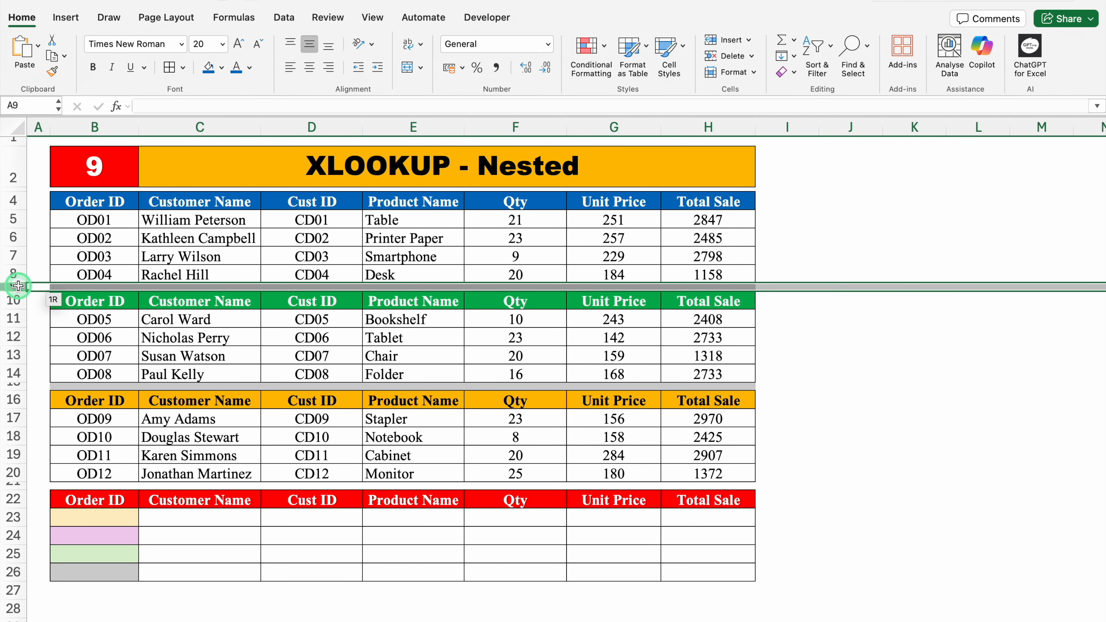
left_click_drag(16, 384, 16, 385)
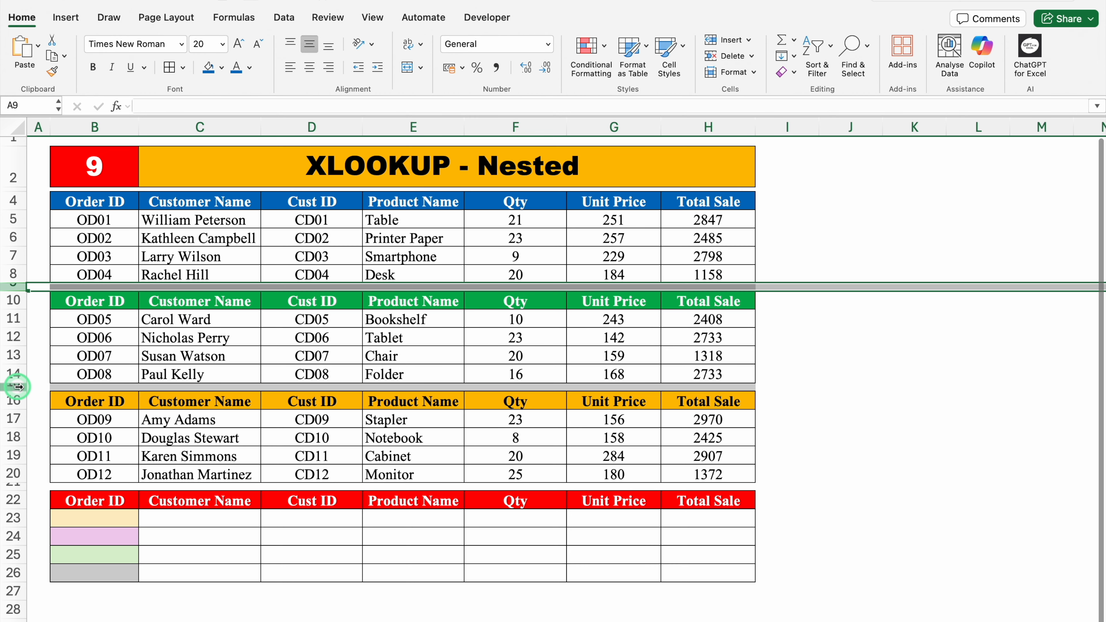
- Copy the order IDs in B11:B14 of the green table into B23:B26 of the lookup table
left_click(172, 524)
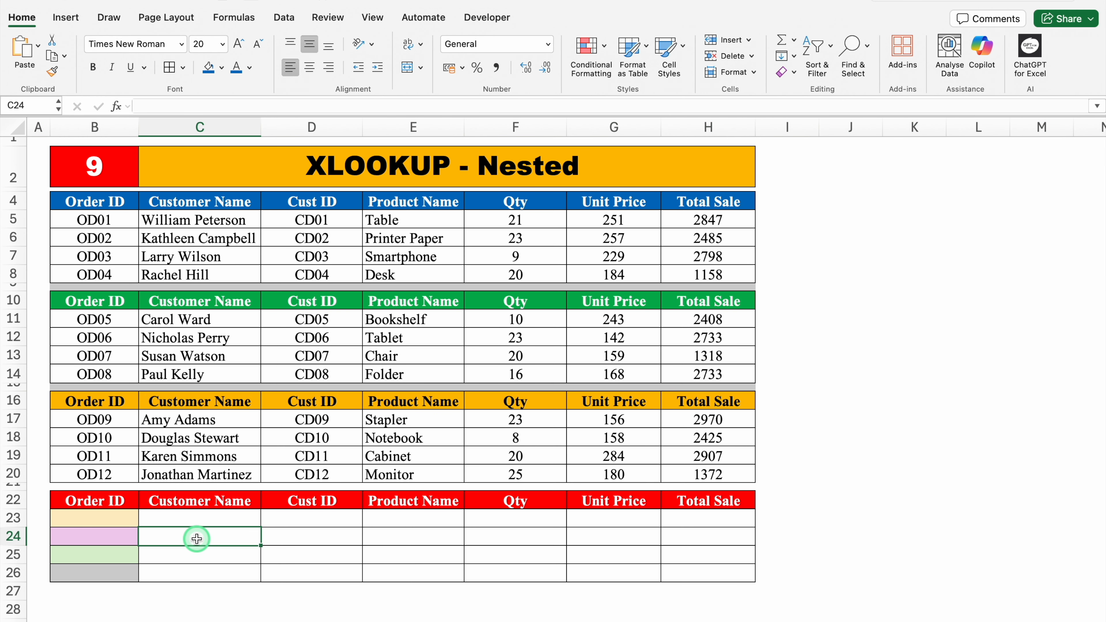
left_click(119, 520)
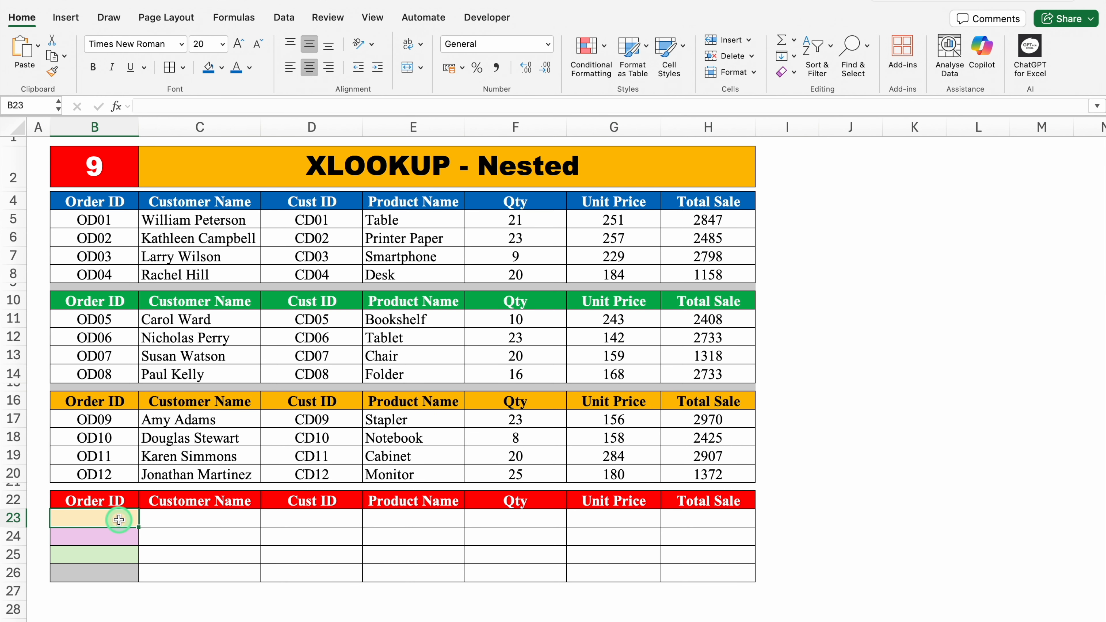
left_click(119, 321)
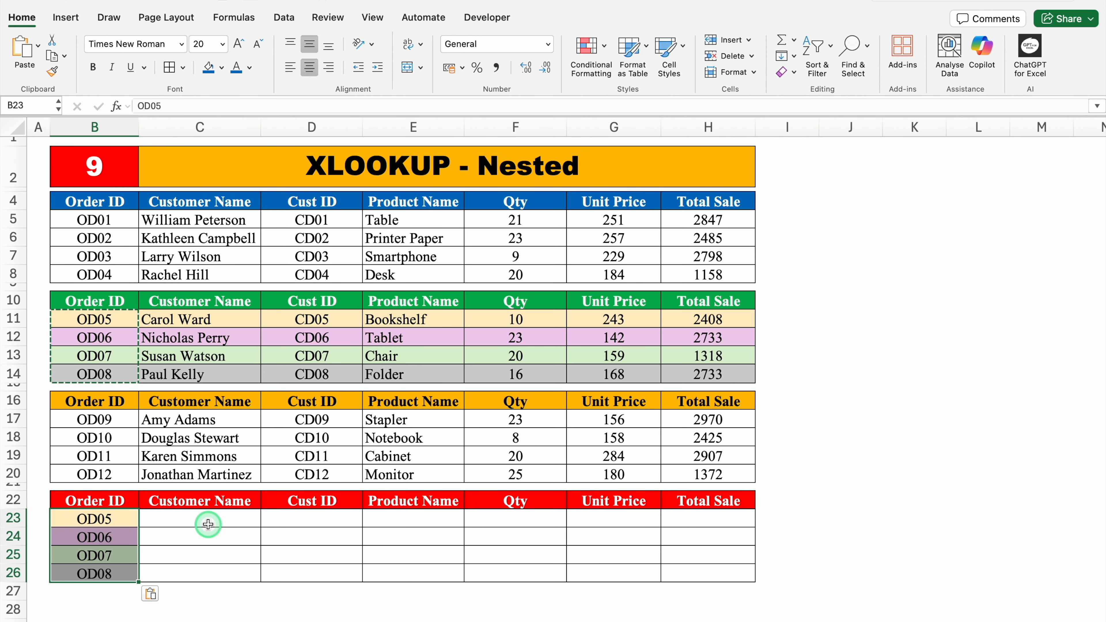
- Start an XLOOKUP formula in C23 with lookup value B23 and absolute lookup array $B$4:$B$8
left_click(209, 524)
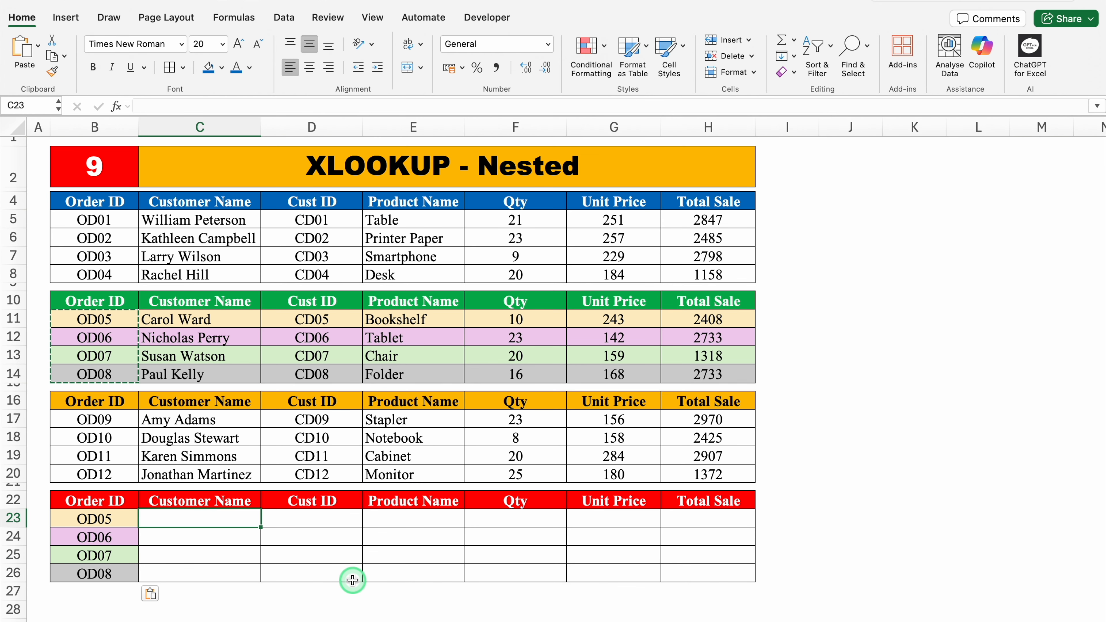
type("=XL")
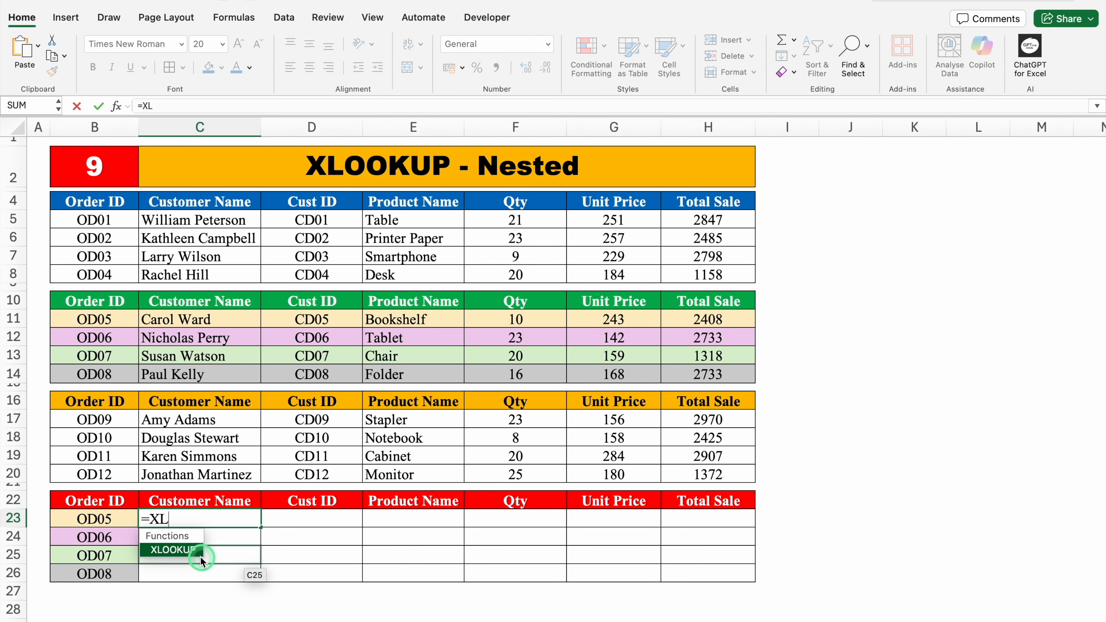
double_click(181, 550)
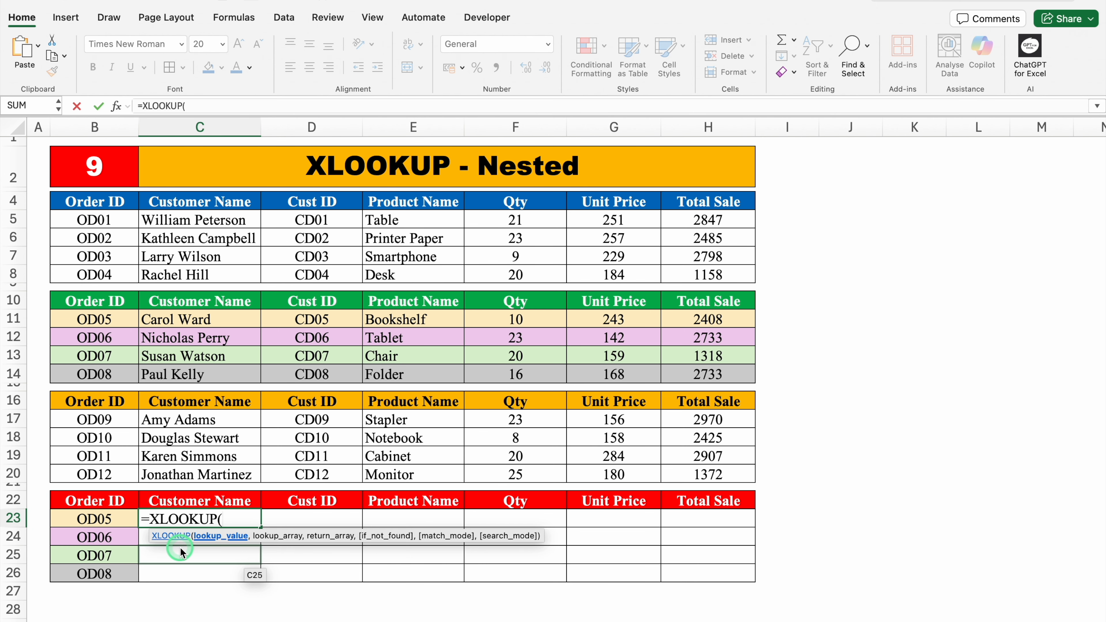
left_click(113, 522)
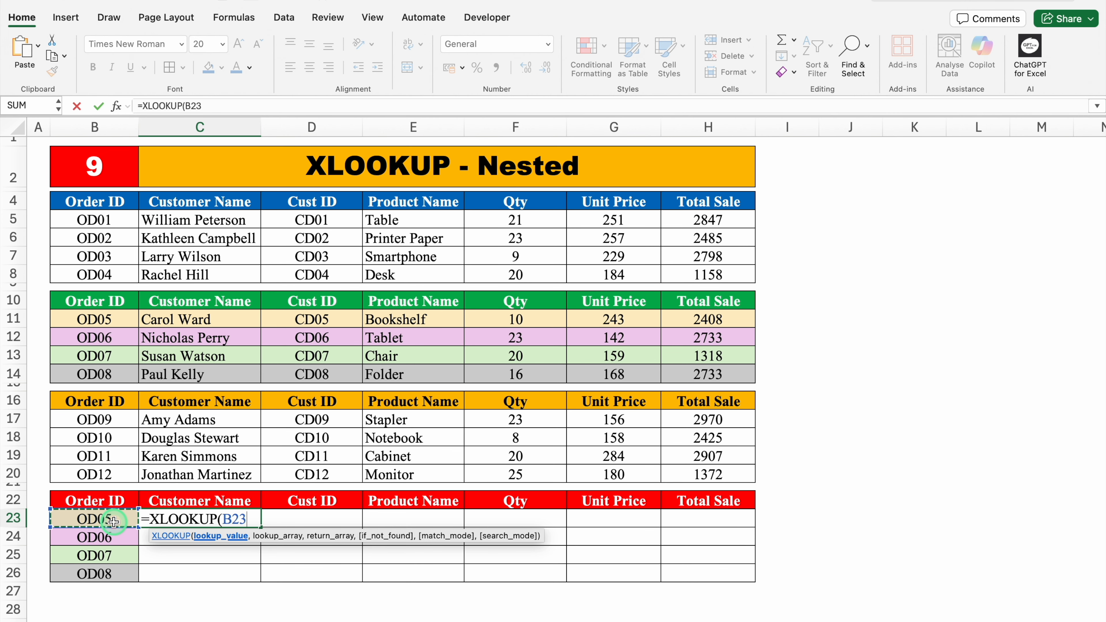
type(",")
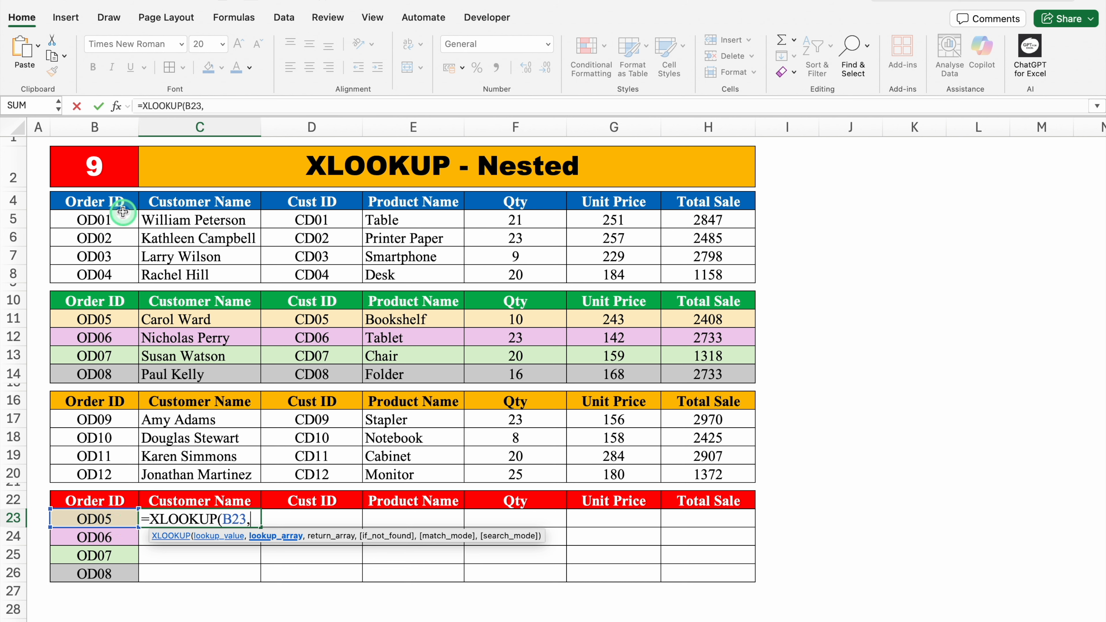
left_click_drag(112, 197, 115, 273)
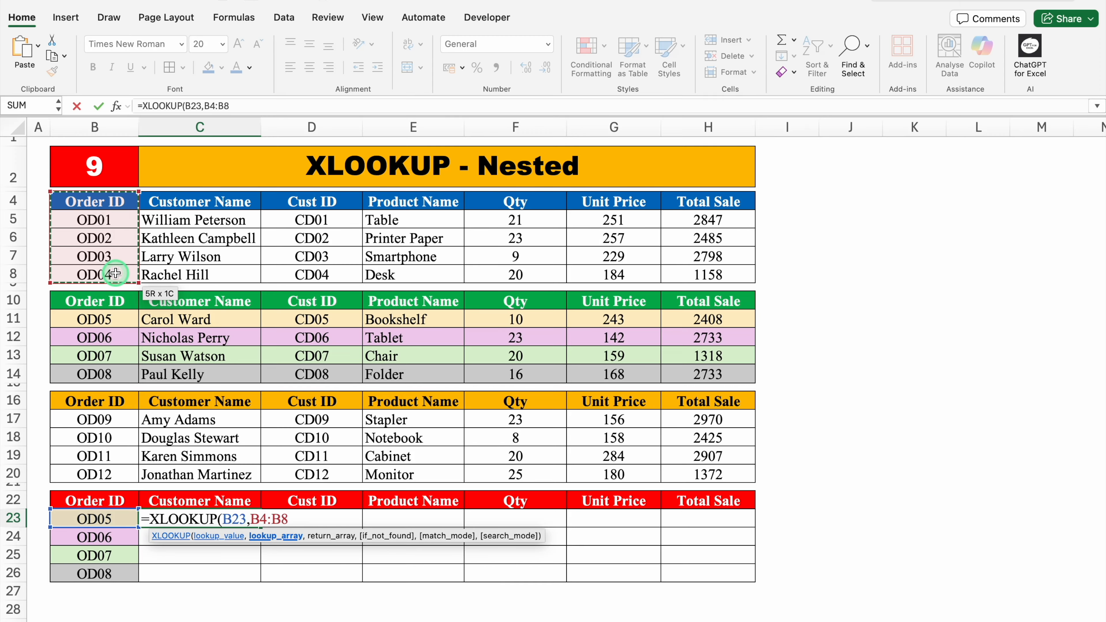
key("F4")
type(",")
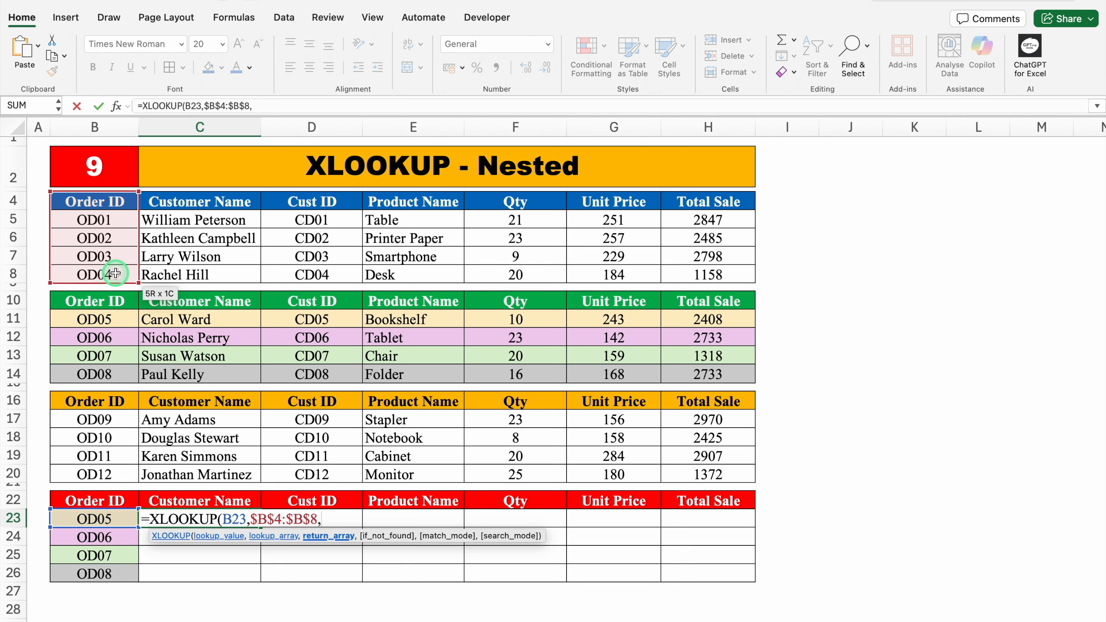
- Add the first table's range $C$4:$H$8 as the absolute return array of the C23 formula
left_click_drag(198, 200, 712, 277)
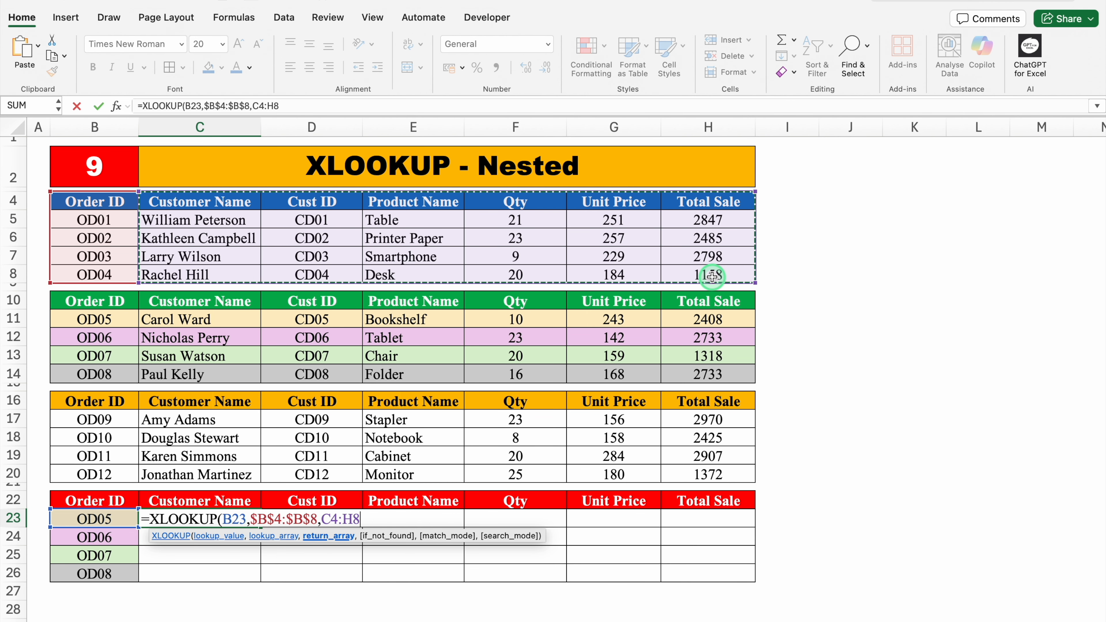
key("F4")
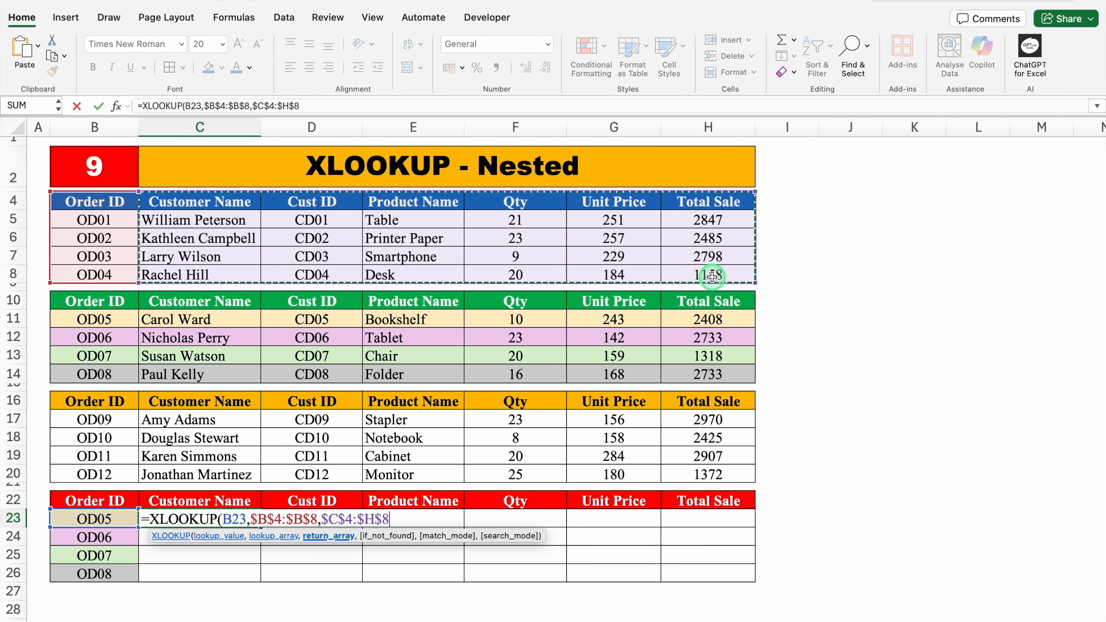
type(",")
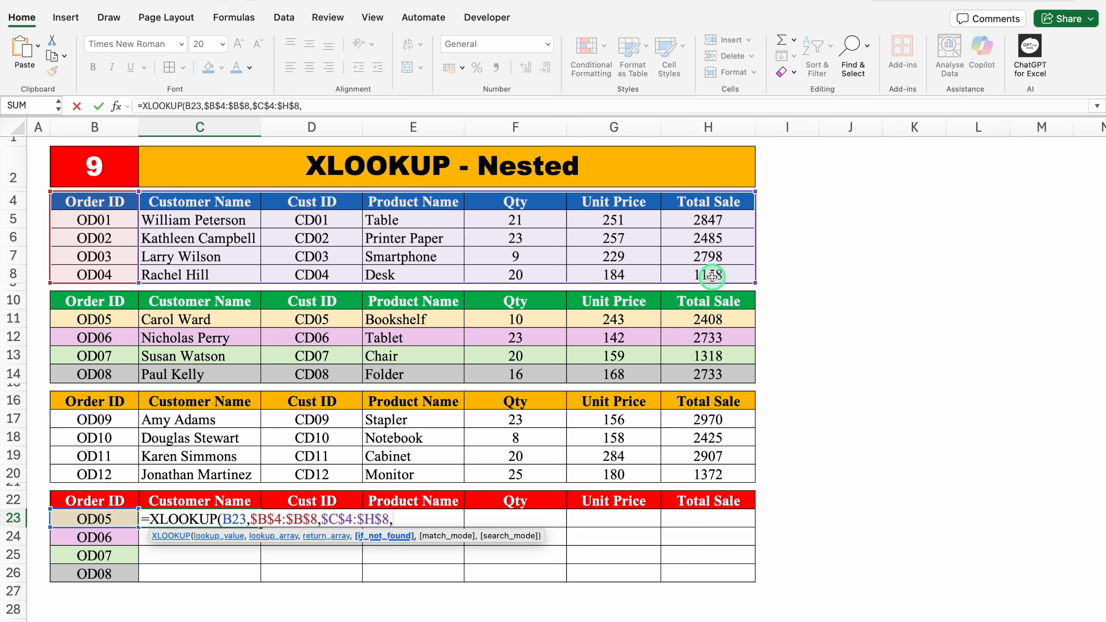
- Nest an XLOOKUP as the not-found argument in C23, with lookup value B23 and absolute lookup array $B$10:$B$14
type("XLO")
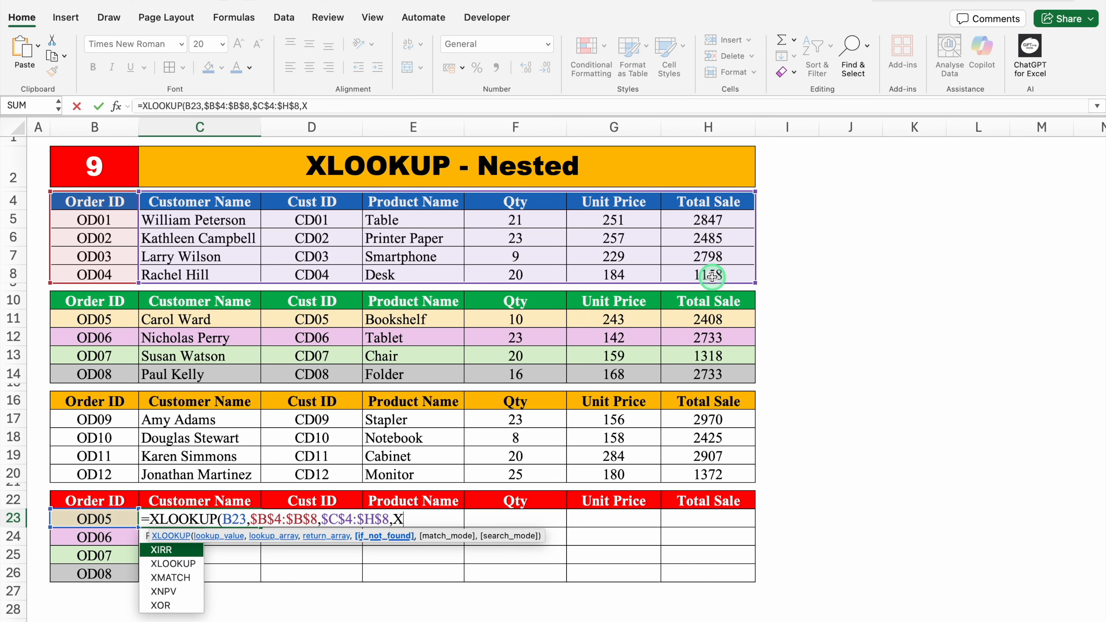
double_click(188, 550)
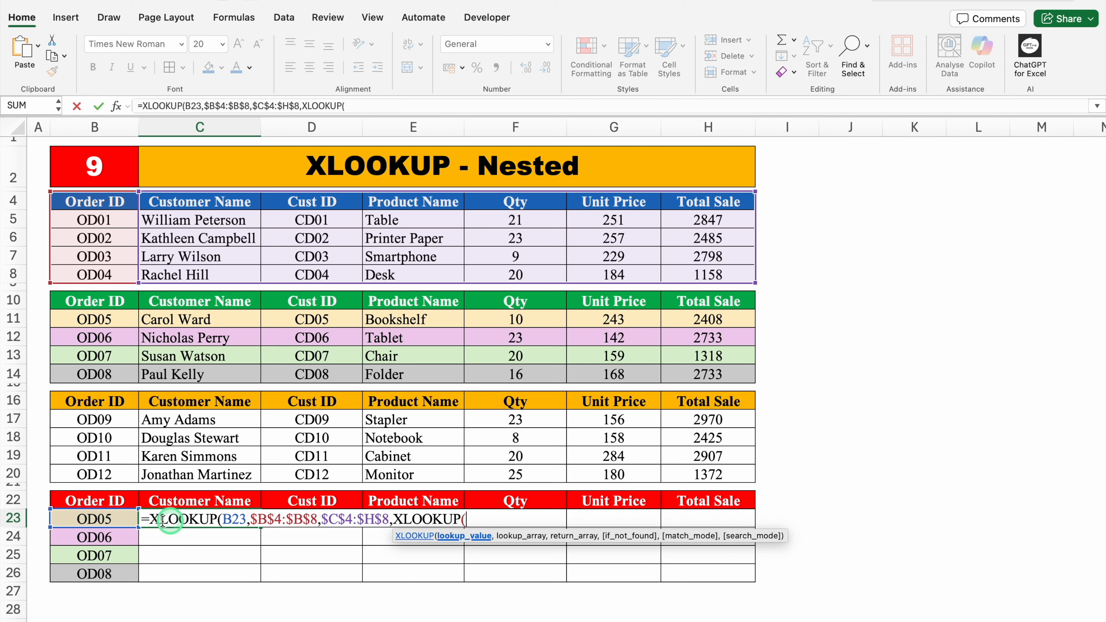
left_click(103, 521)
type(",")
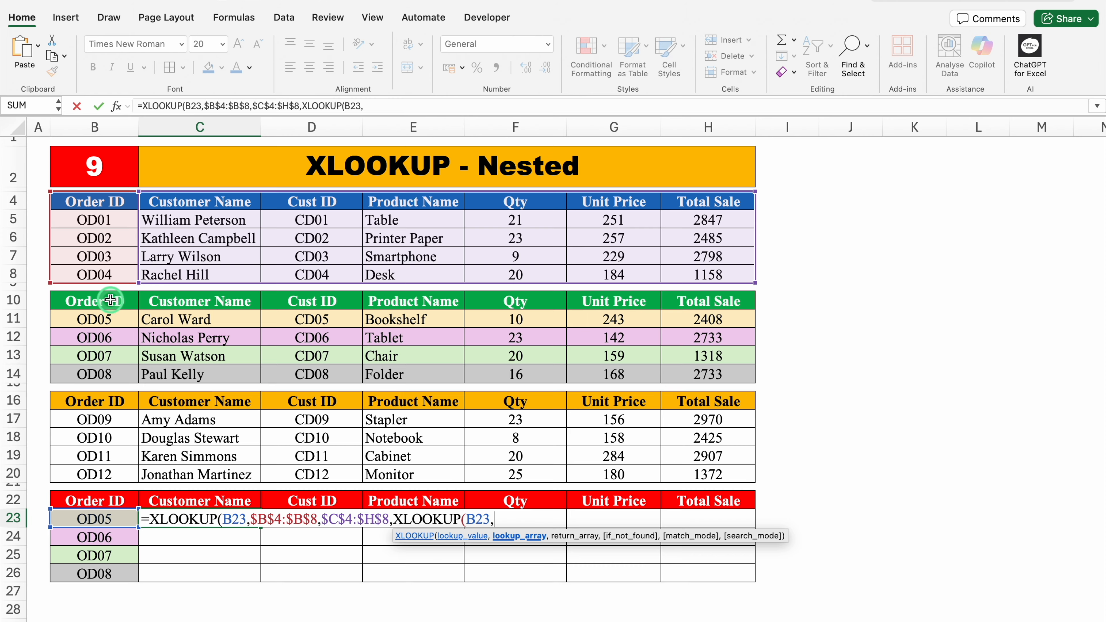
left_click_drag(111, 300, 108, 375)
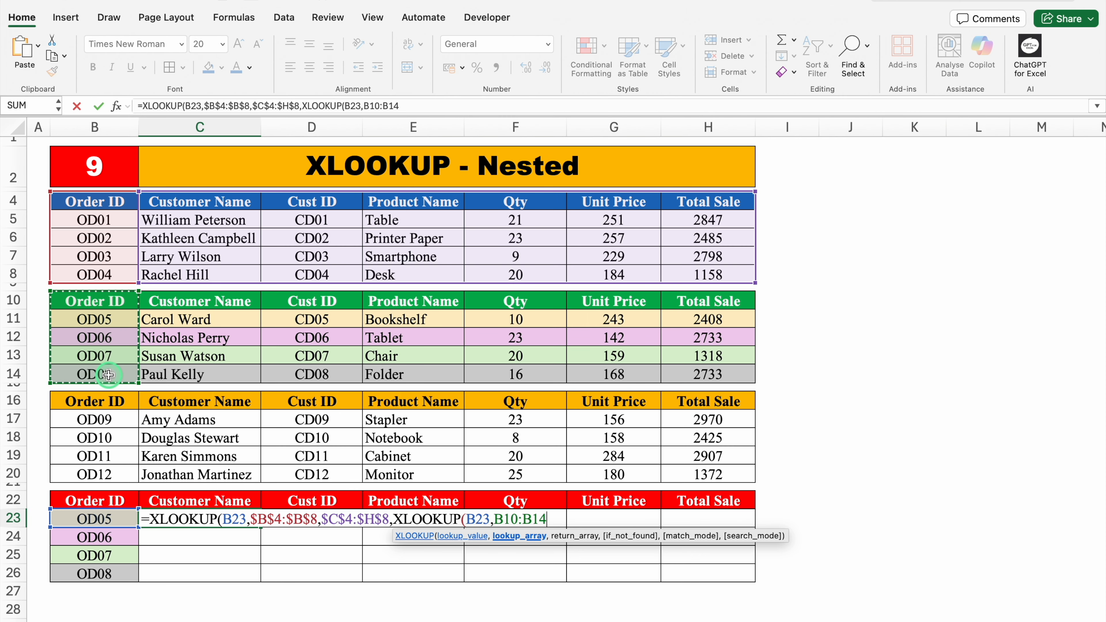
key("F4")
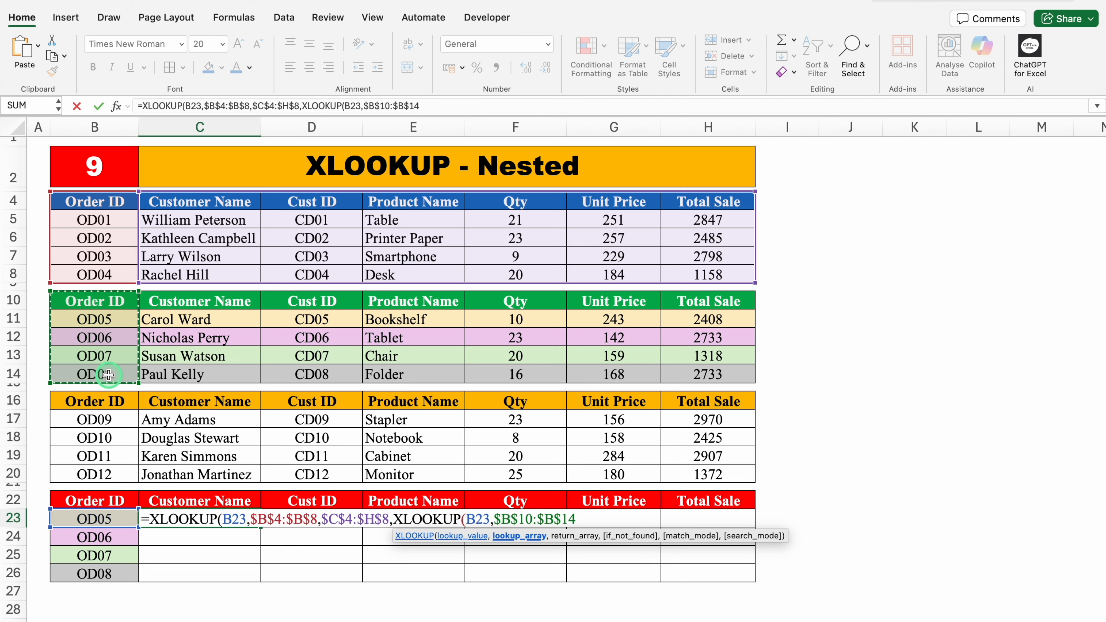
type(",")
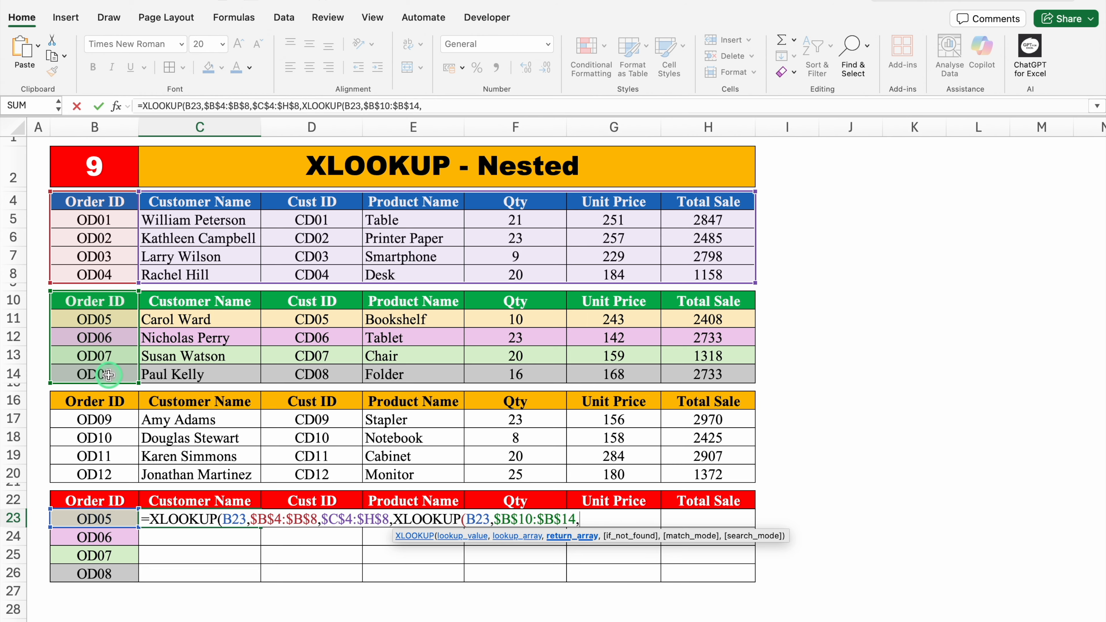
- Add the second table's range $C$10:$H$14 as the absolute return array of the nested XLOOKUP in C23
left_click_drag(170, 305, 728, 384)
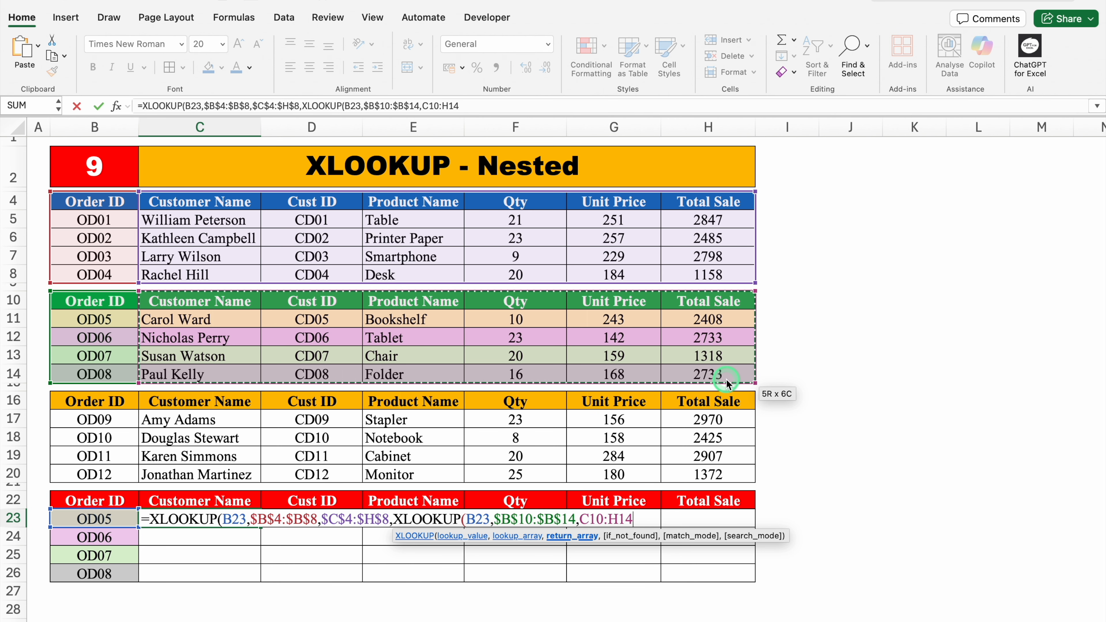
key("F4")
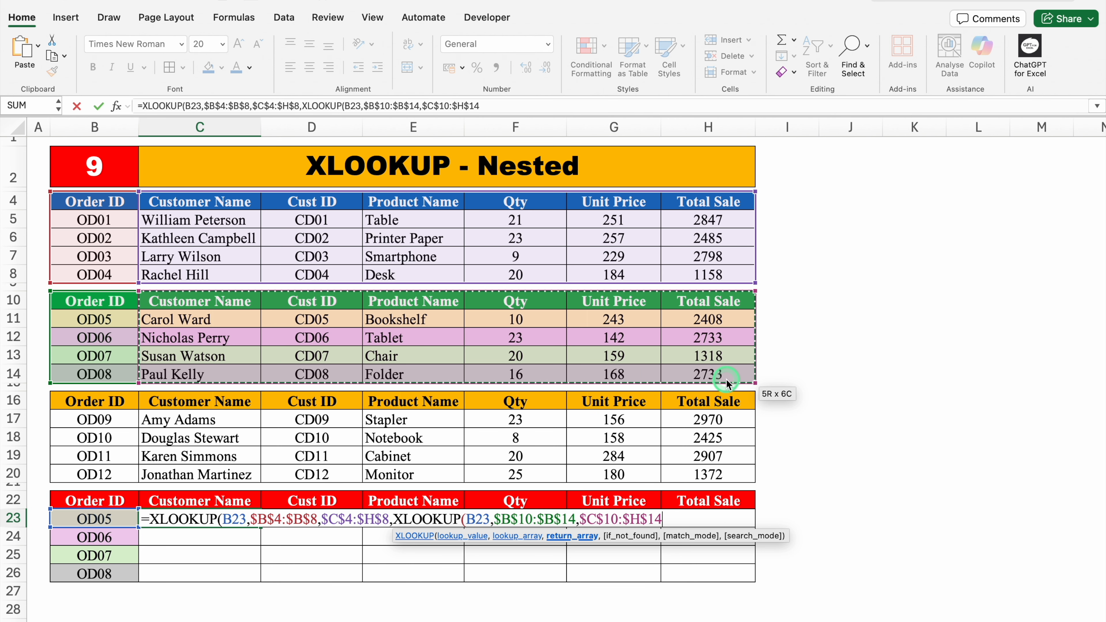
type(",")
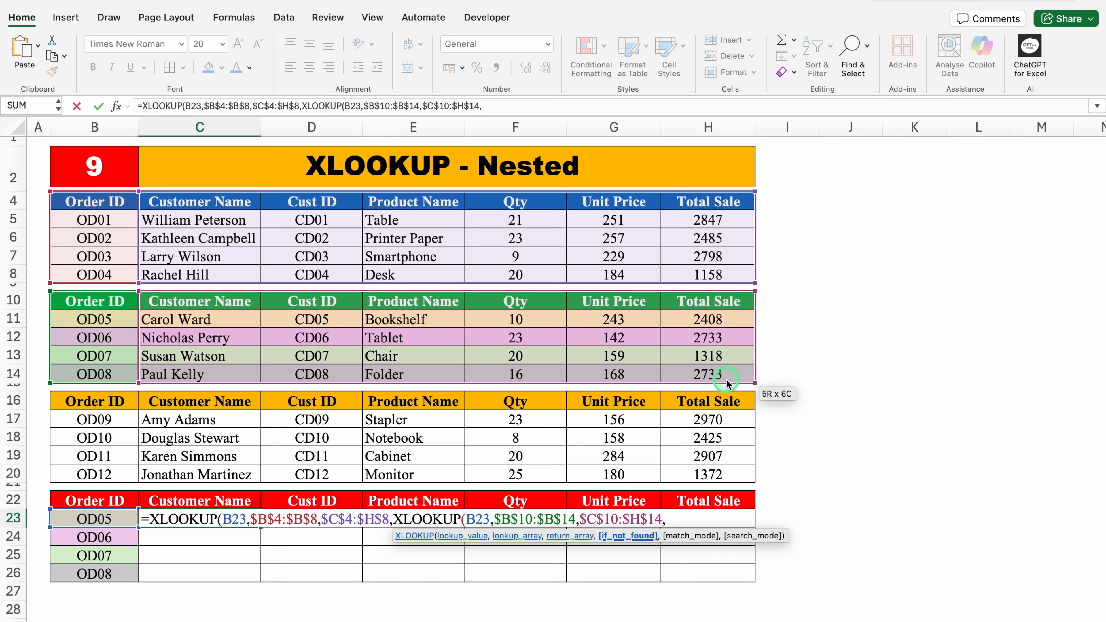
- Nest a third XLOOKUP as the second one's not-found argument, with lookup value B23 and absolute lookup array $B$16:$B$20
type("XL")
double_click(174, 550)
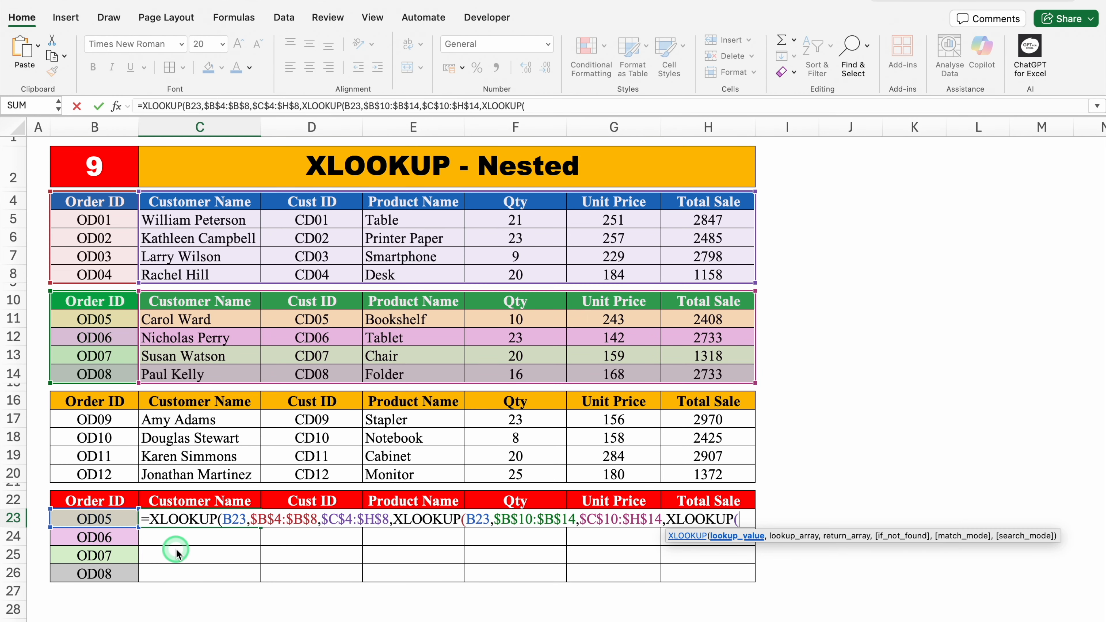
left_click(107, 517)
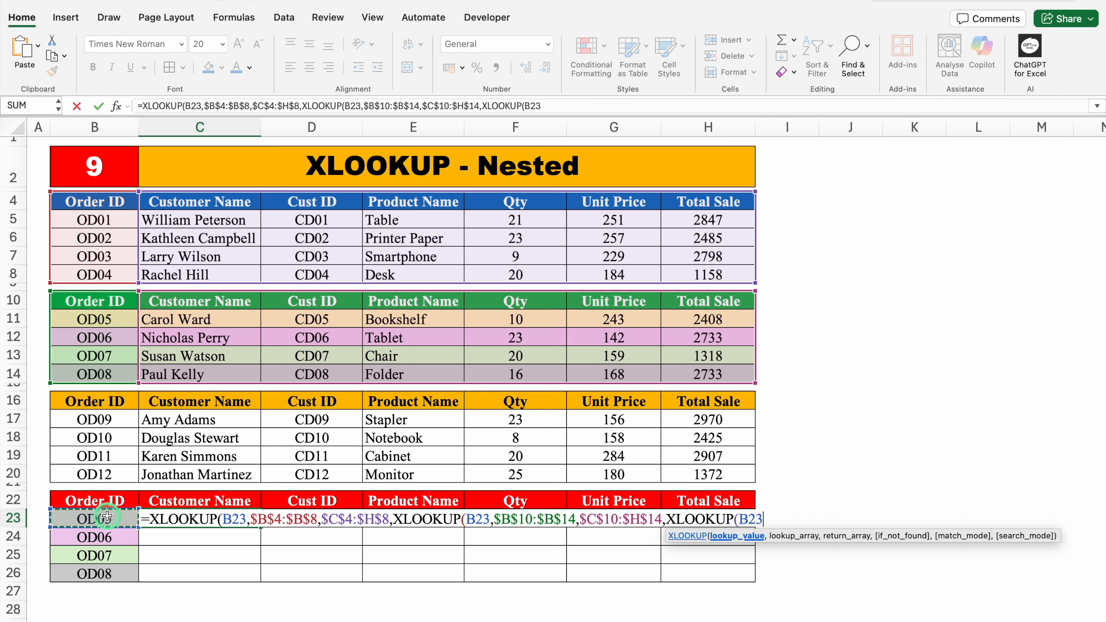
type(",")
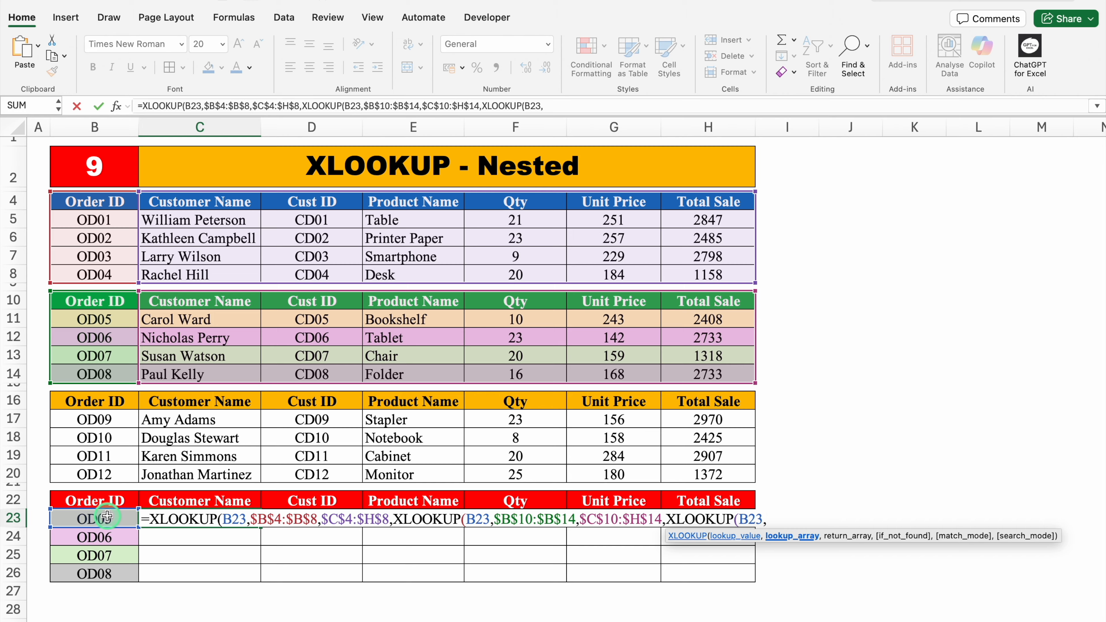
left_click_drag(95, 401, 106, 472)
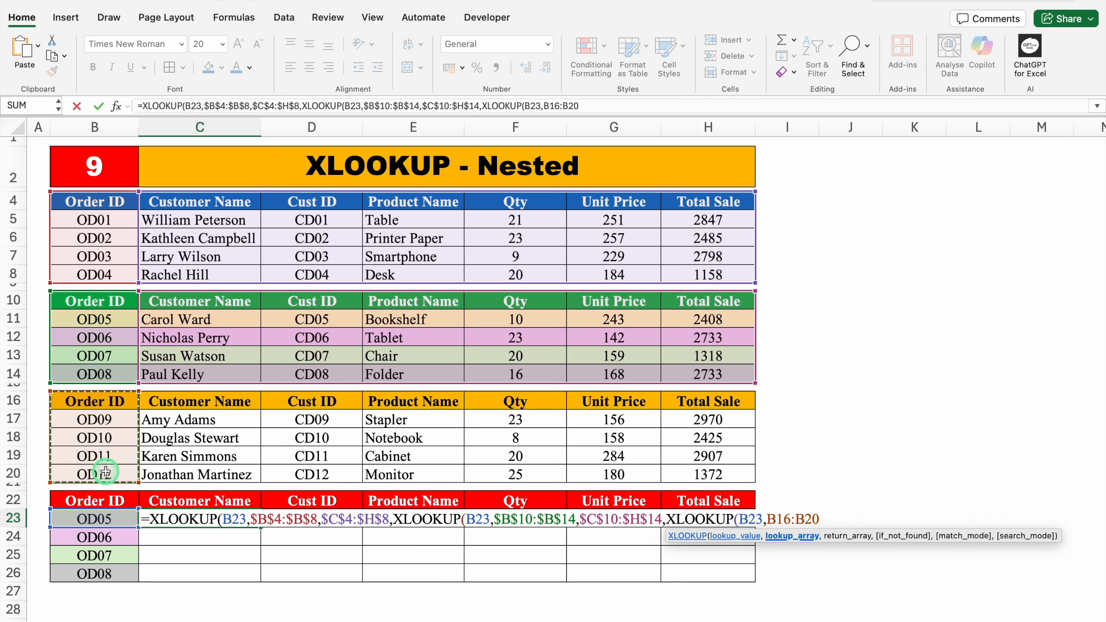
key("F4")
type(",")
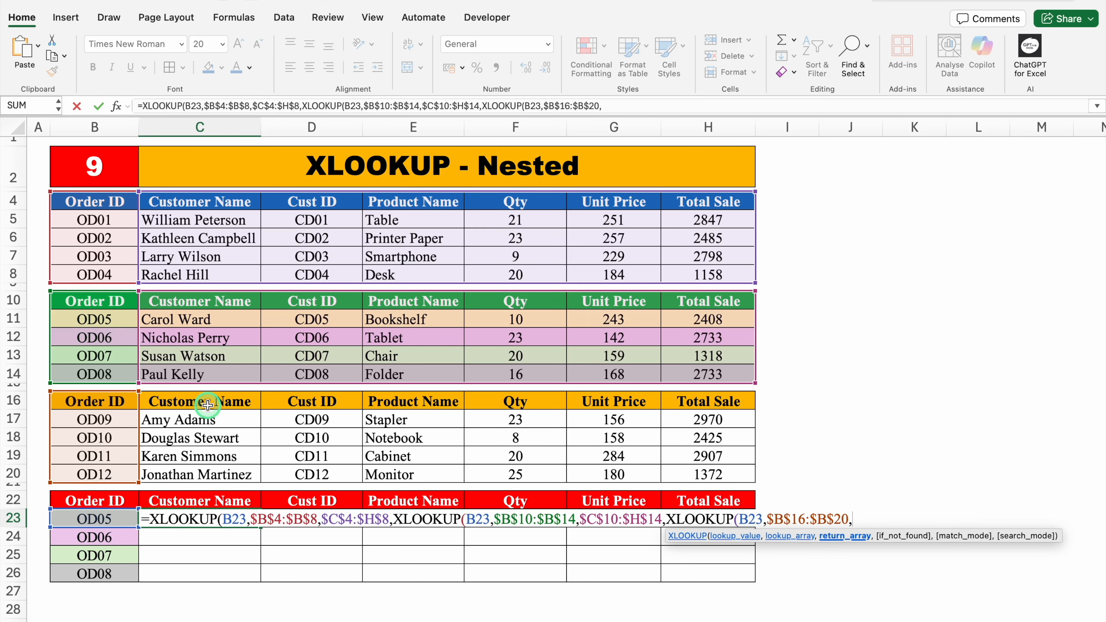
- Set $C$16:$H$20 as the third XLOOKUP's absolute return array, then close all three functions and commit the C23 formula
left_click_drag(204, 400, 690, 473)
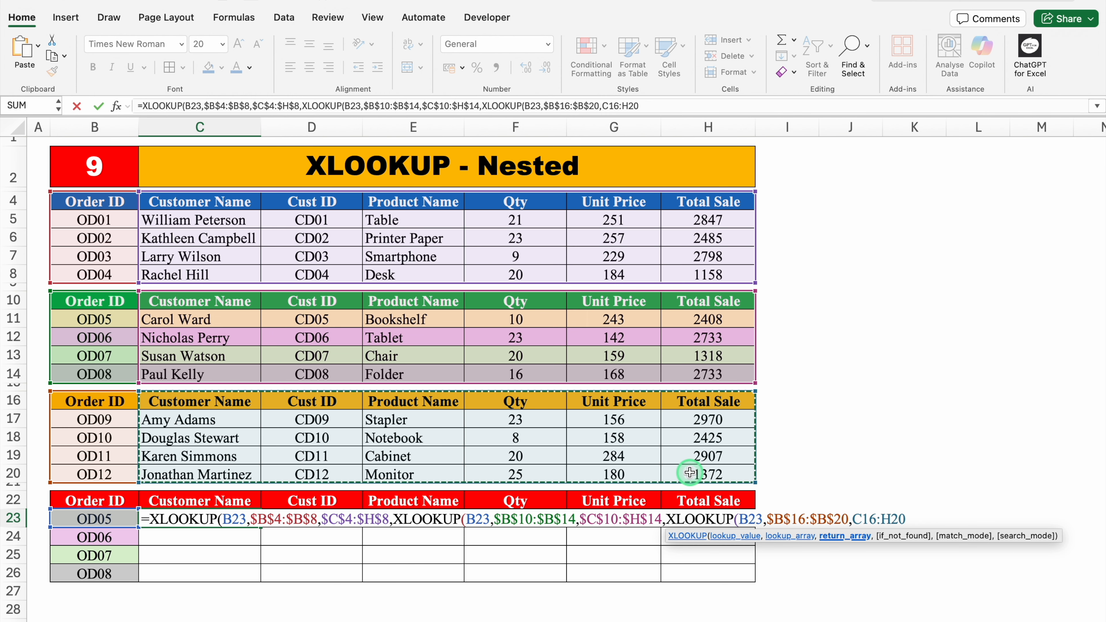
key("F4")
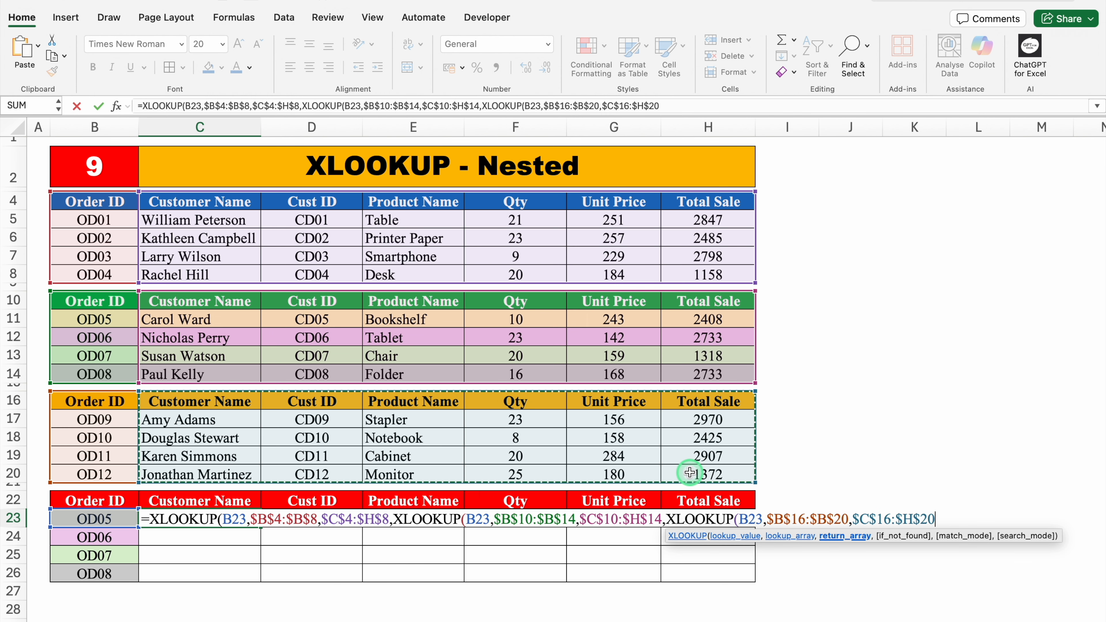
type(")")
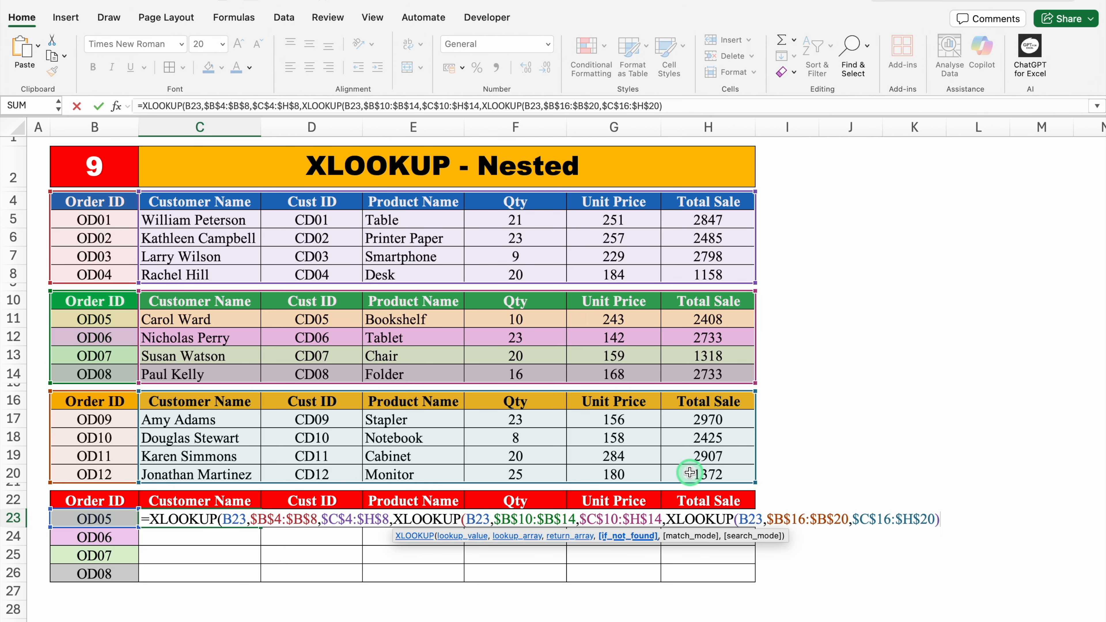
type("))")
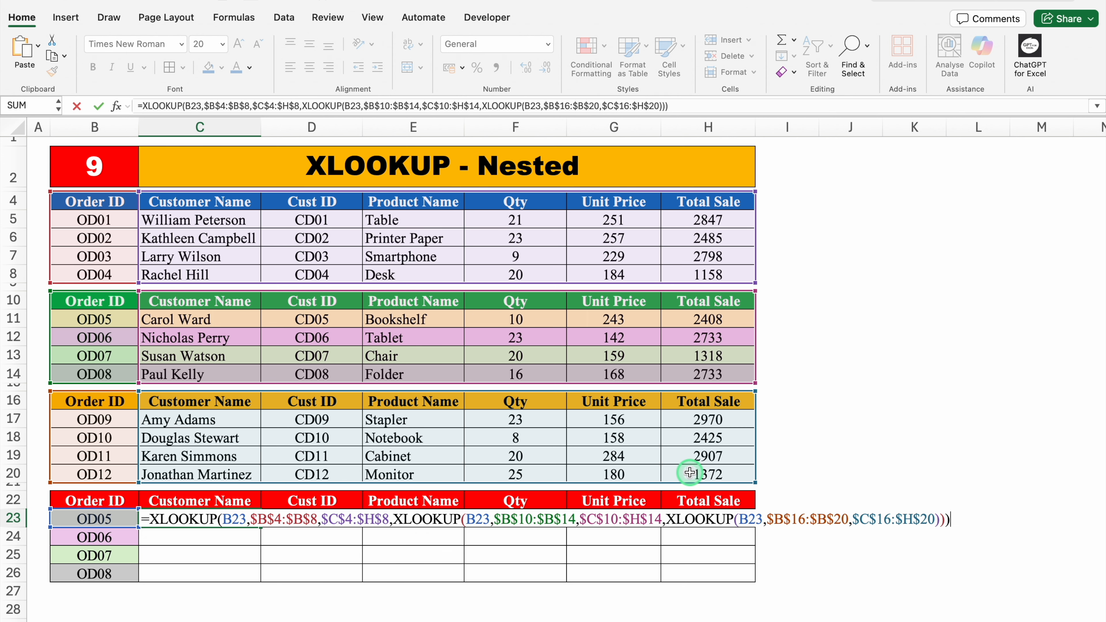
key("Return")
- Fill the nested XLOOKUP formula from C23 down to C26
left_click(229, 518)
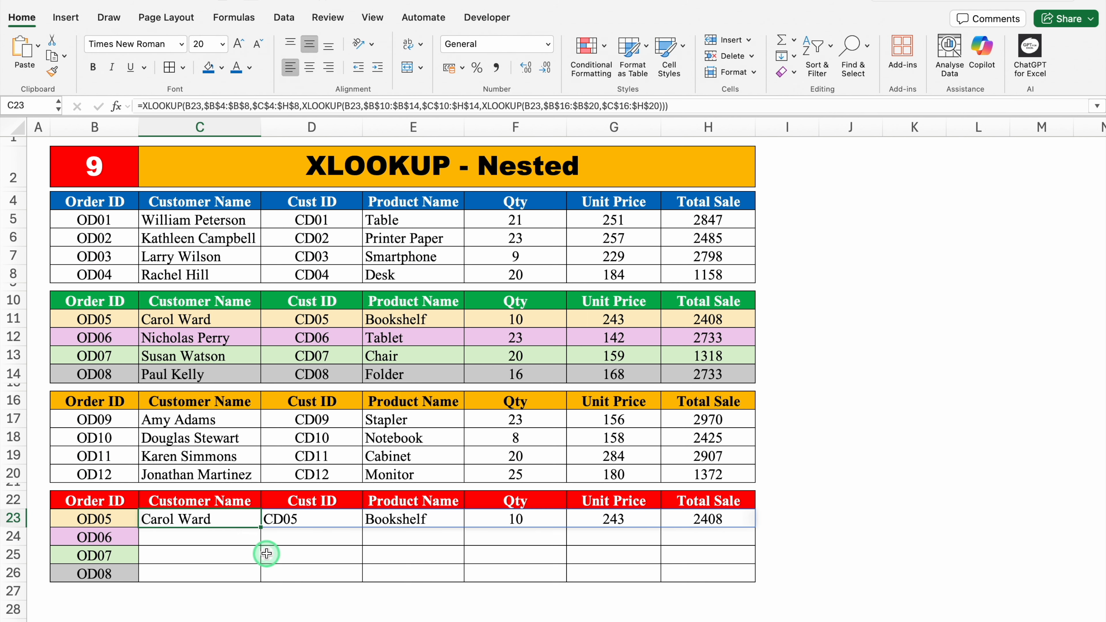
left_click_drag(261, 527, 258, 570)
left_click(867, 551)
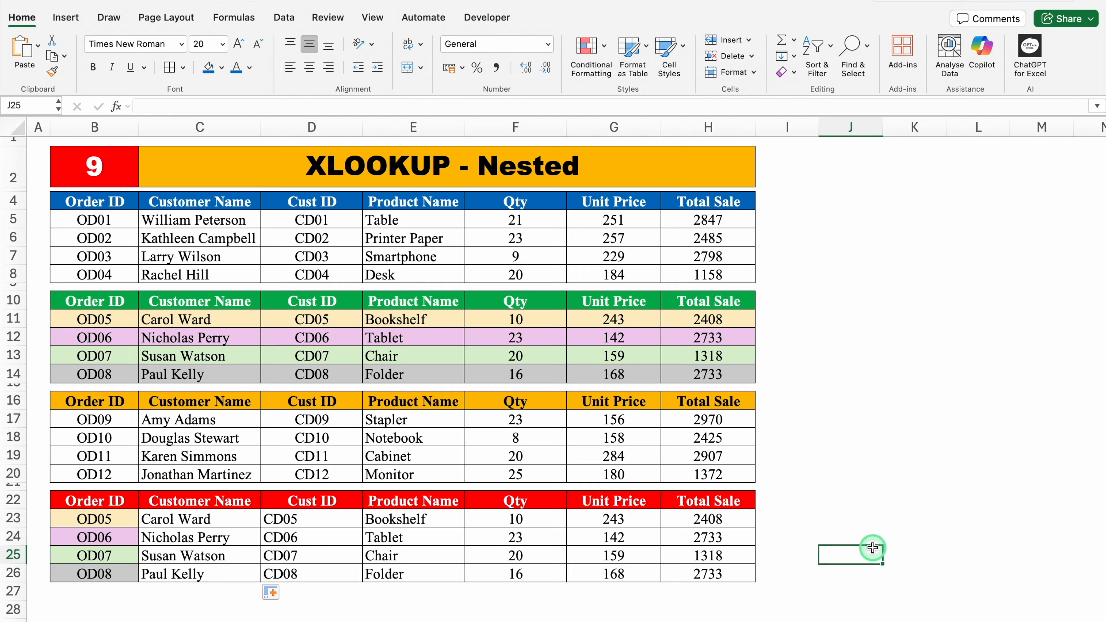
- Change the lookup table's order IDs to OD01 in B23 and OD12 in B24 to test the other tables
left_click(103, 519)
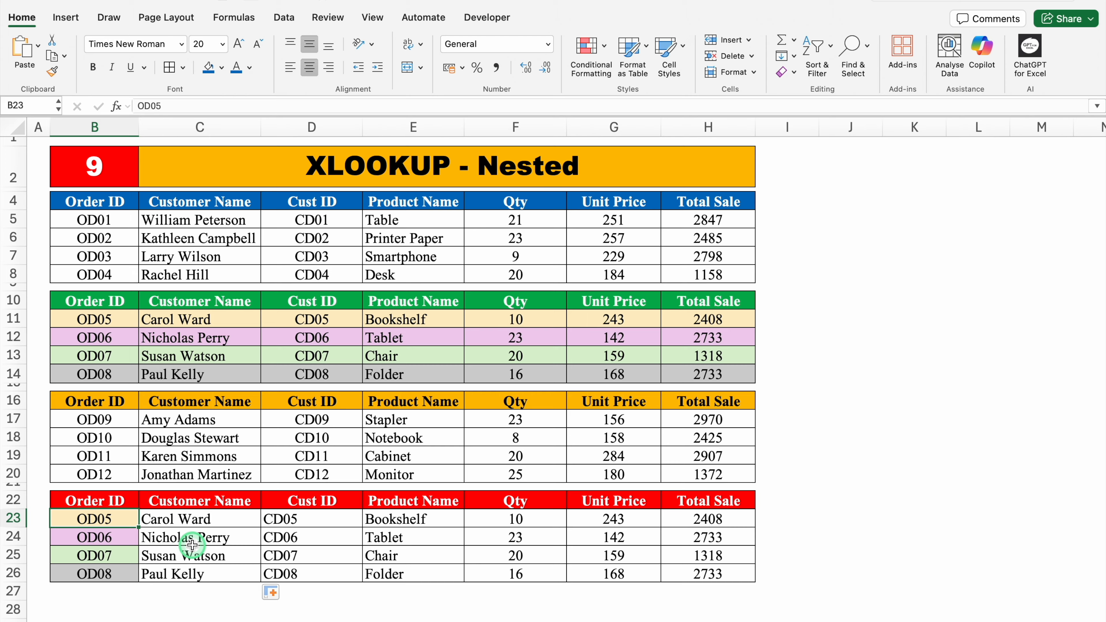
type("OD01")
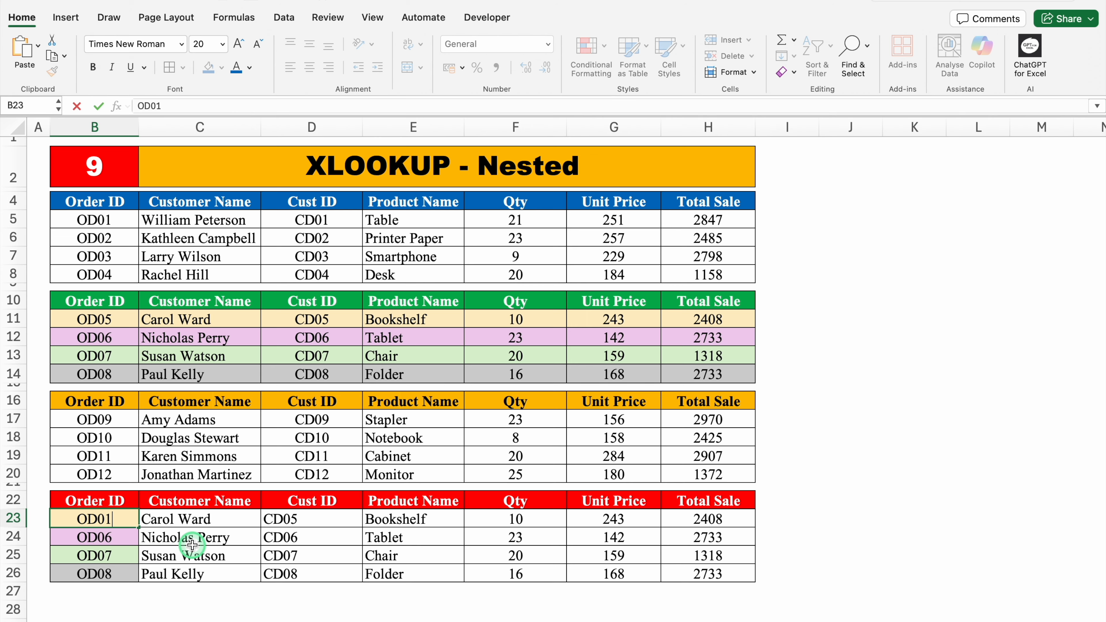
key("Return")
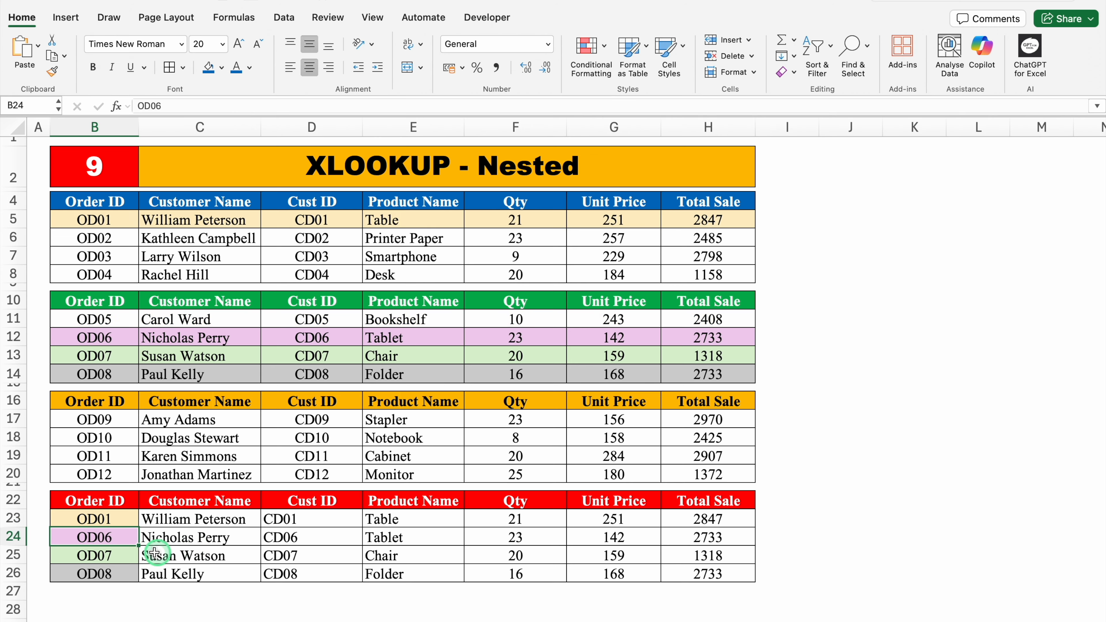
type("OD12")
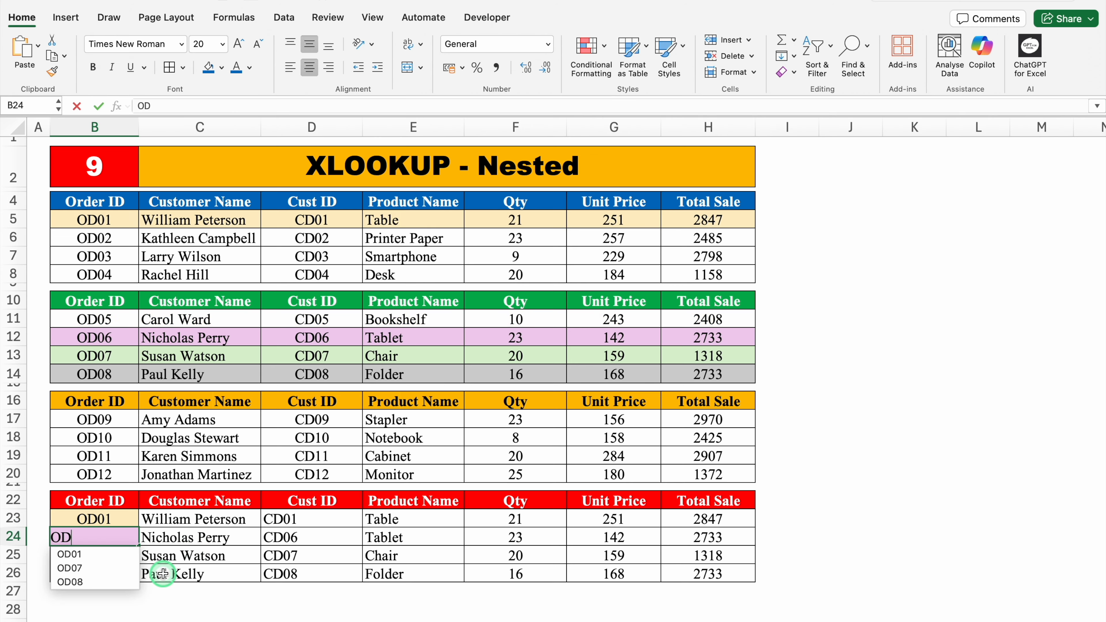
key("Return")
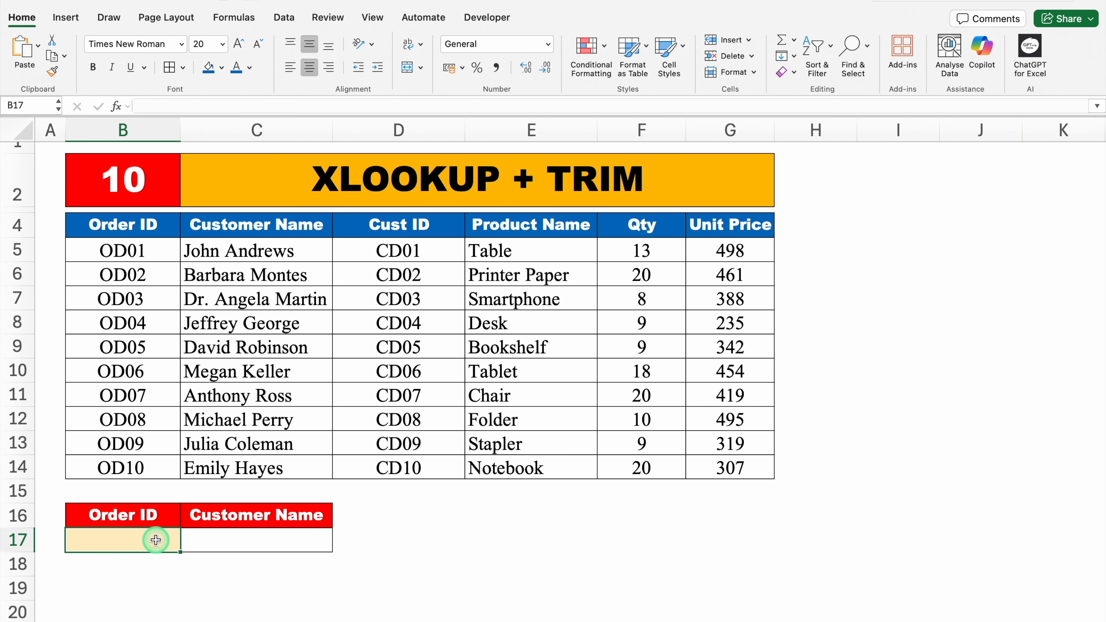
- On the XLOOKUP + TRIM sheet, enter order ID OD03 in B17 and start an XLOOKUP in C17 with lookup value B17
type("OD03")
key("Tab")
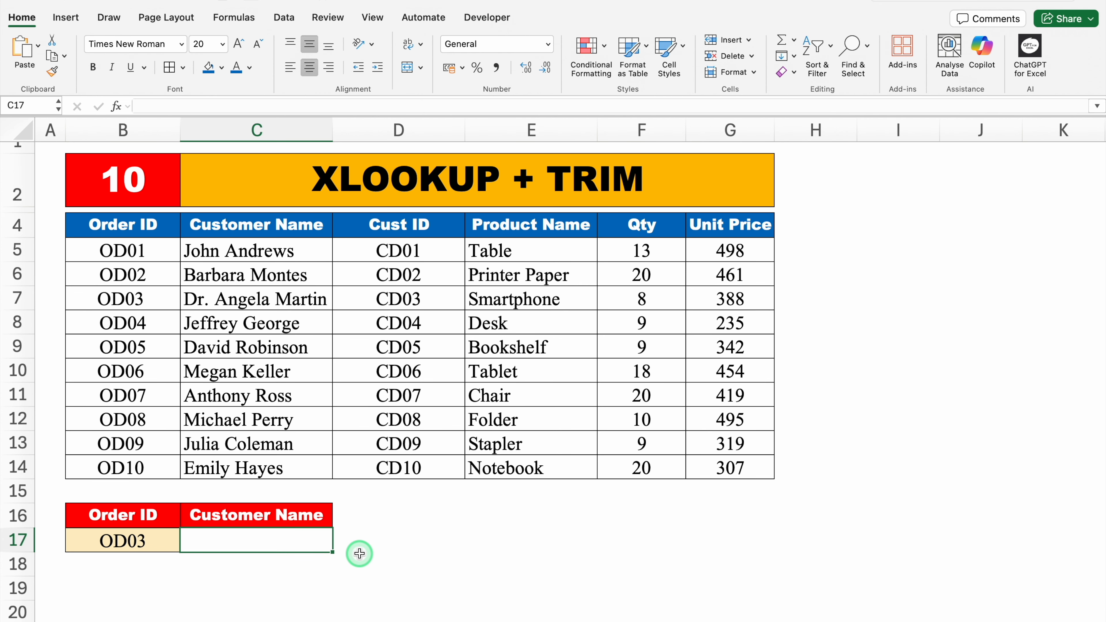
type("=XL")
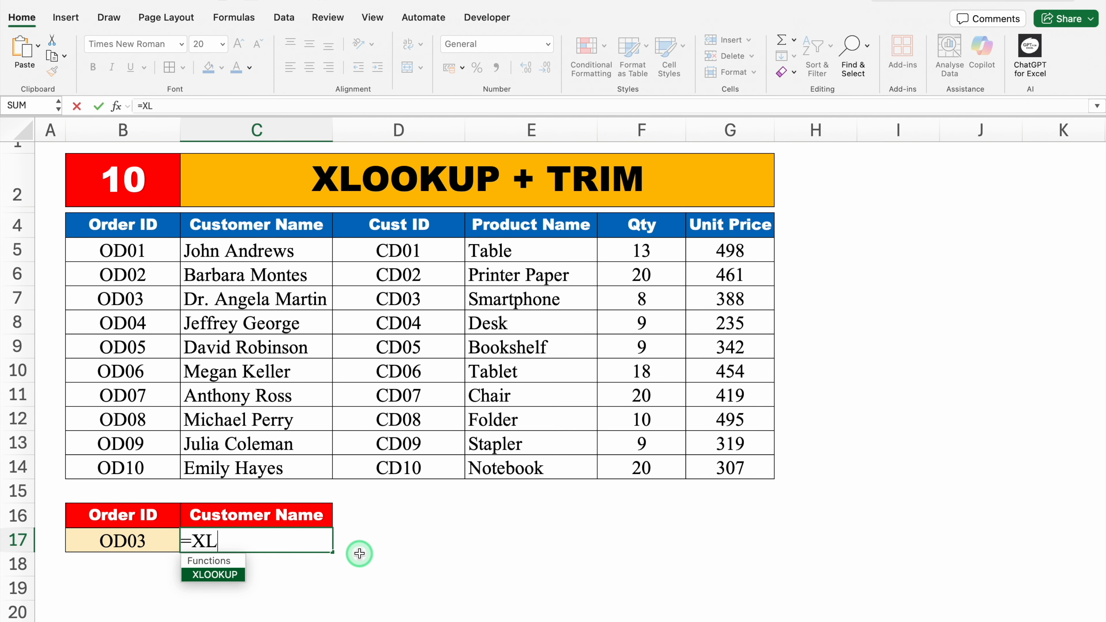
double_click(216, 576)
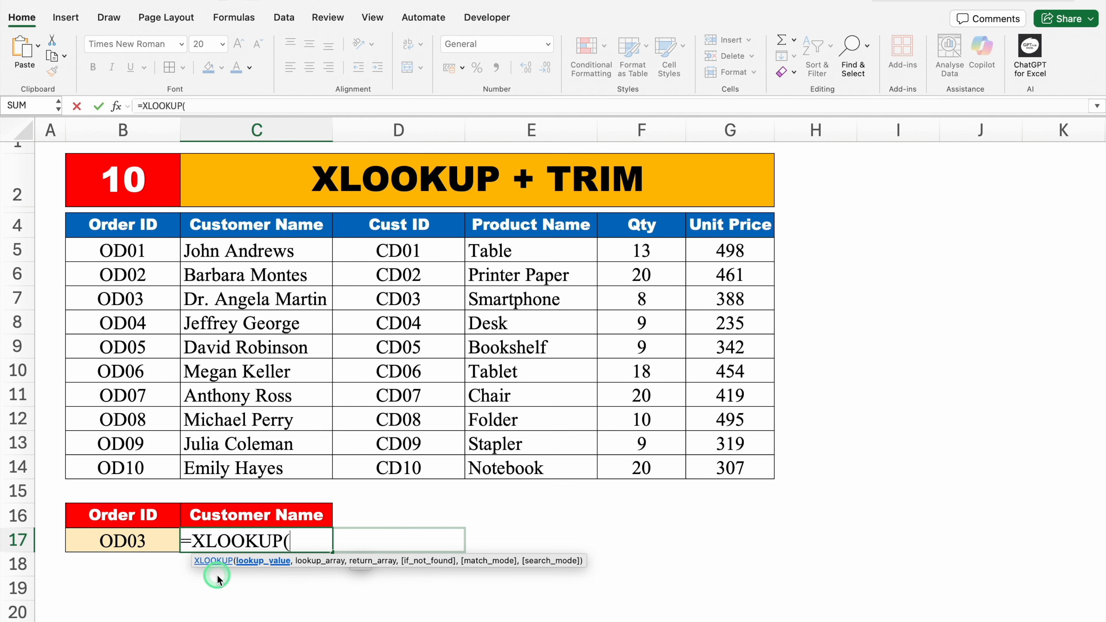
left_click(158, 541)
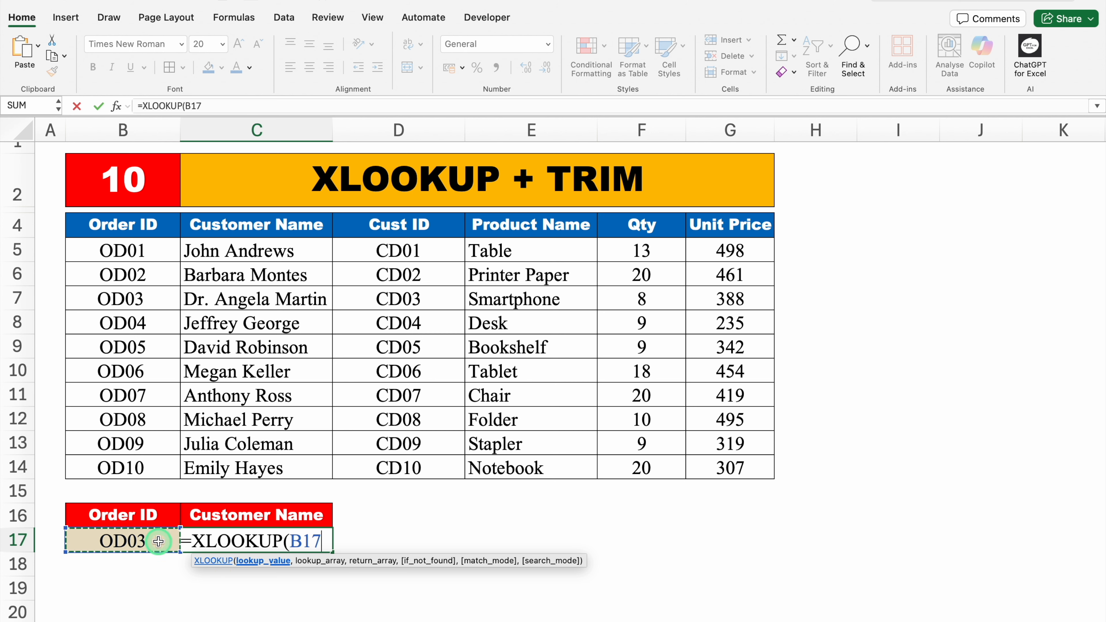
type(",")
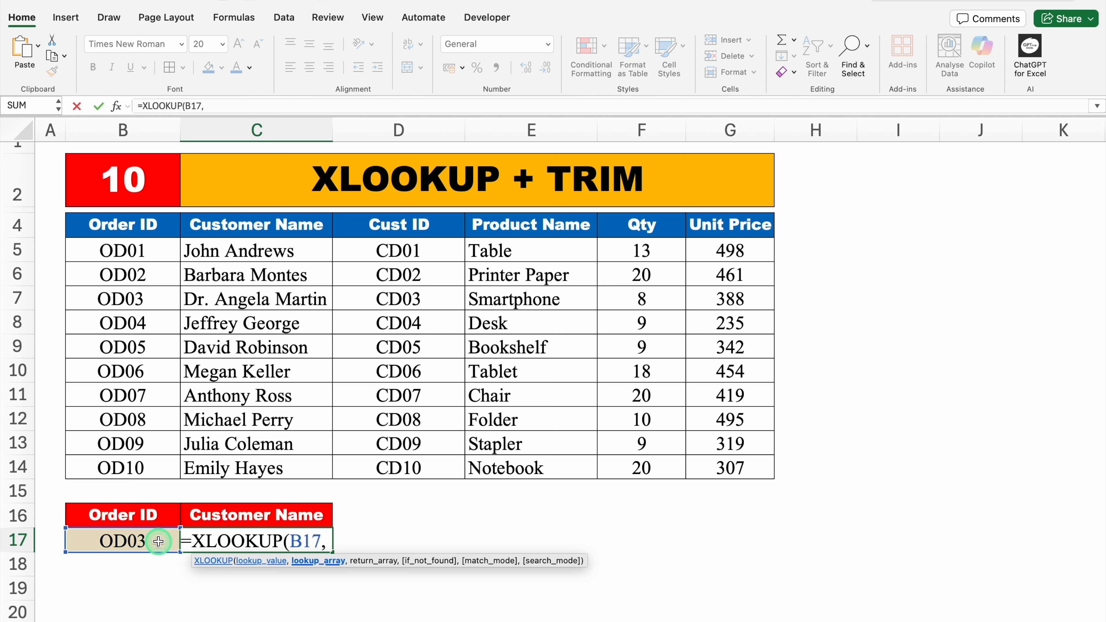
- Complete the C17 formula with lookup array B4:B14 and return array C4:C14
left_click_drag(148, 222, 155, 465)
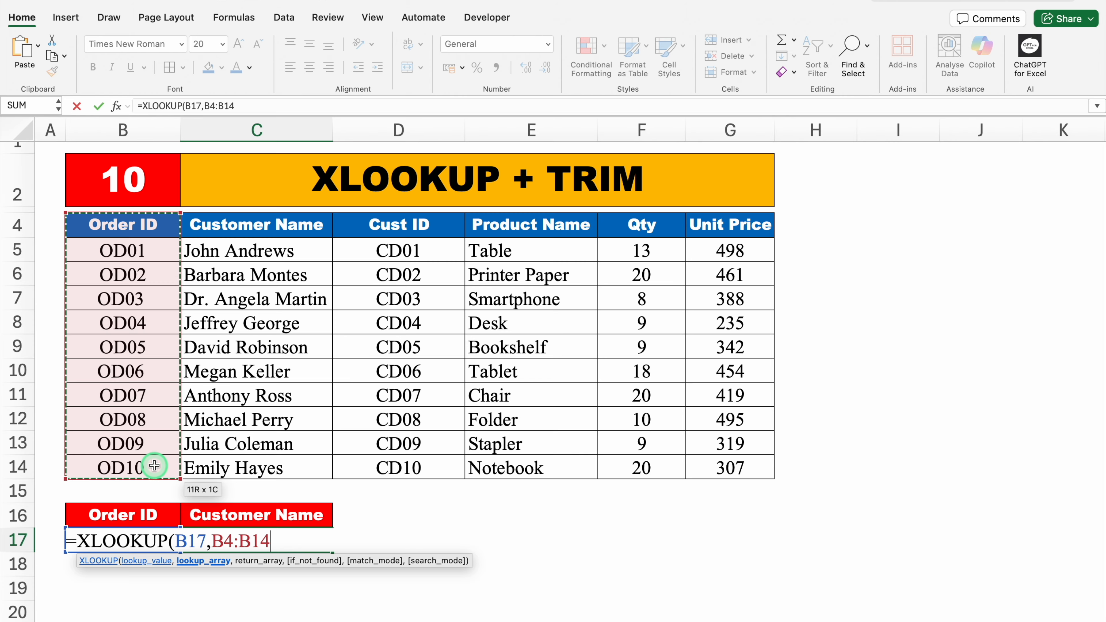
type(",")
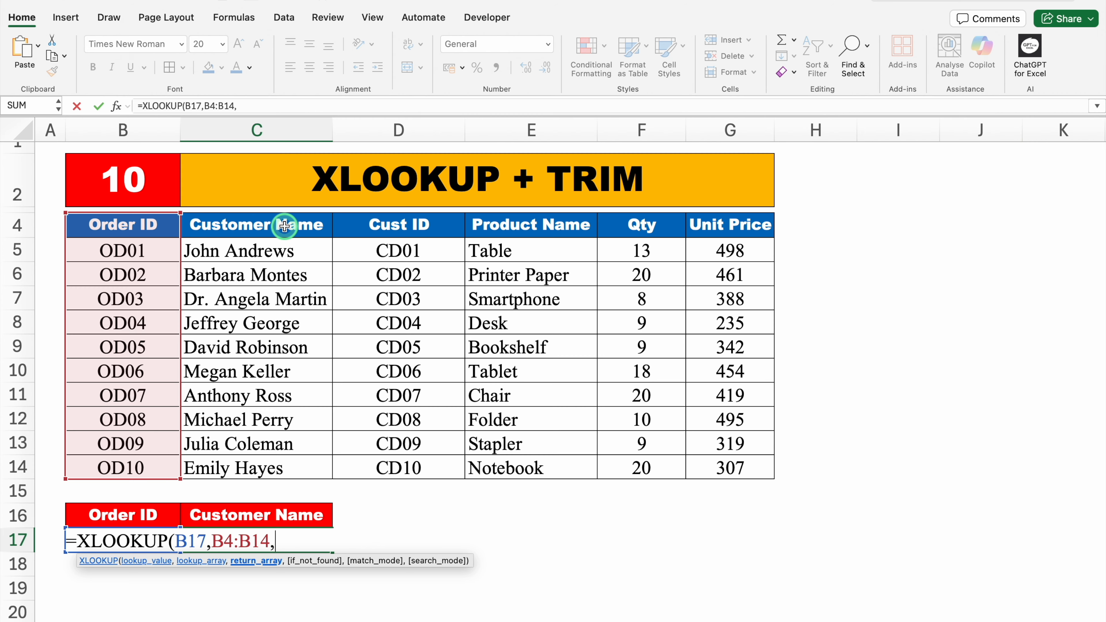
left_click_drag(284, 225, 272, 466)
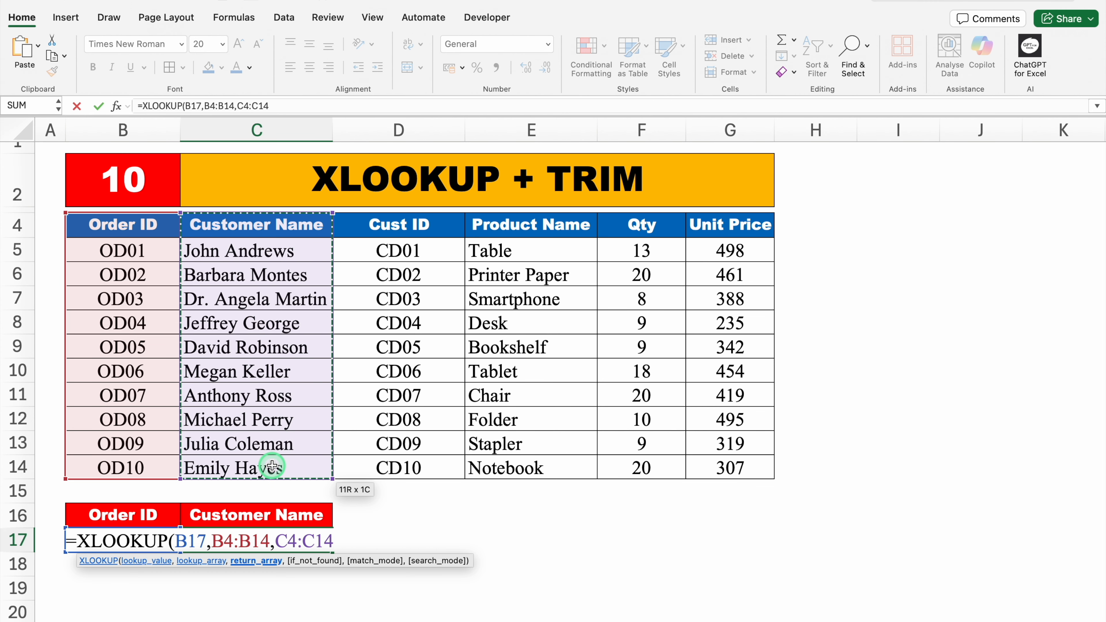
type(")")
key("Return")
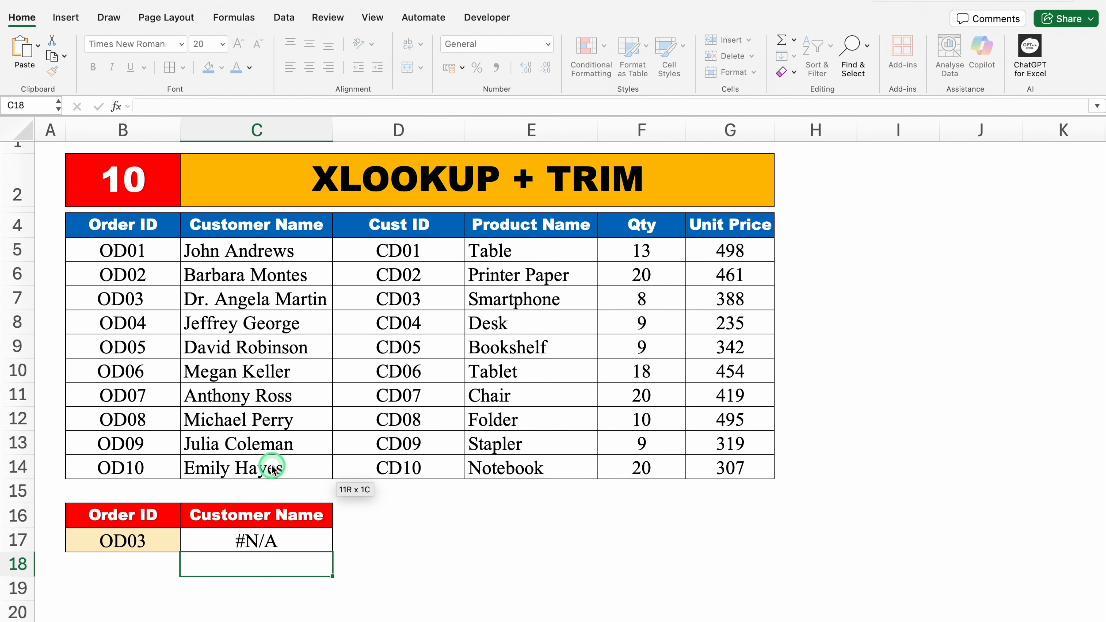
left_click(414, 560)
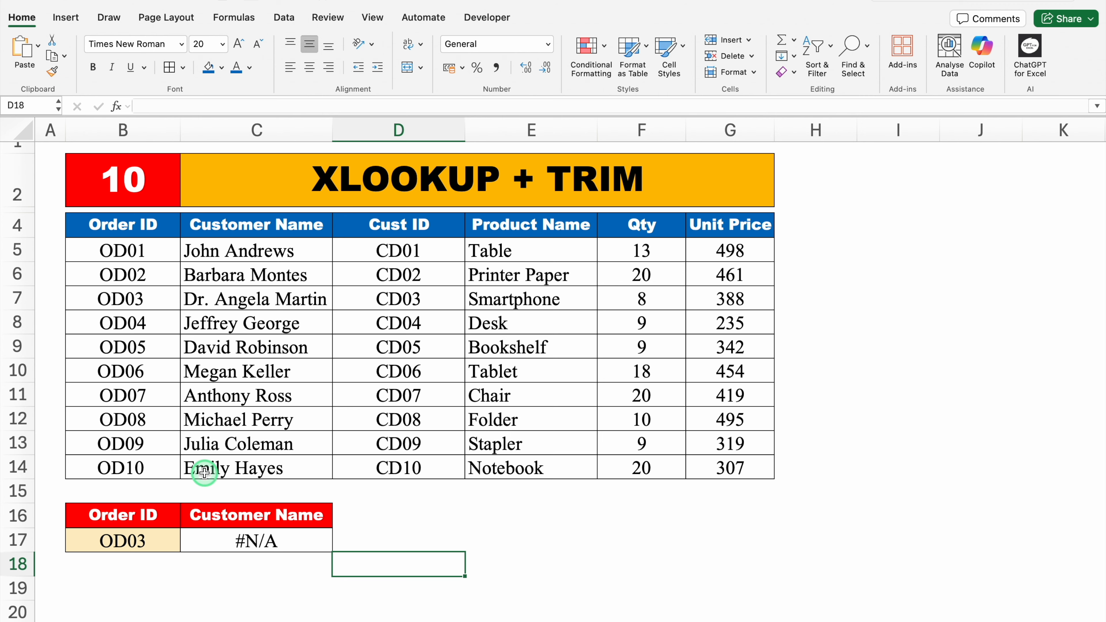
- Change the lookup order ID in B17 to OD01
left_click(151, 540)
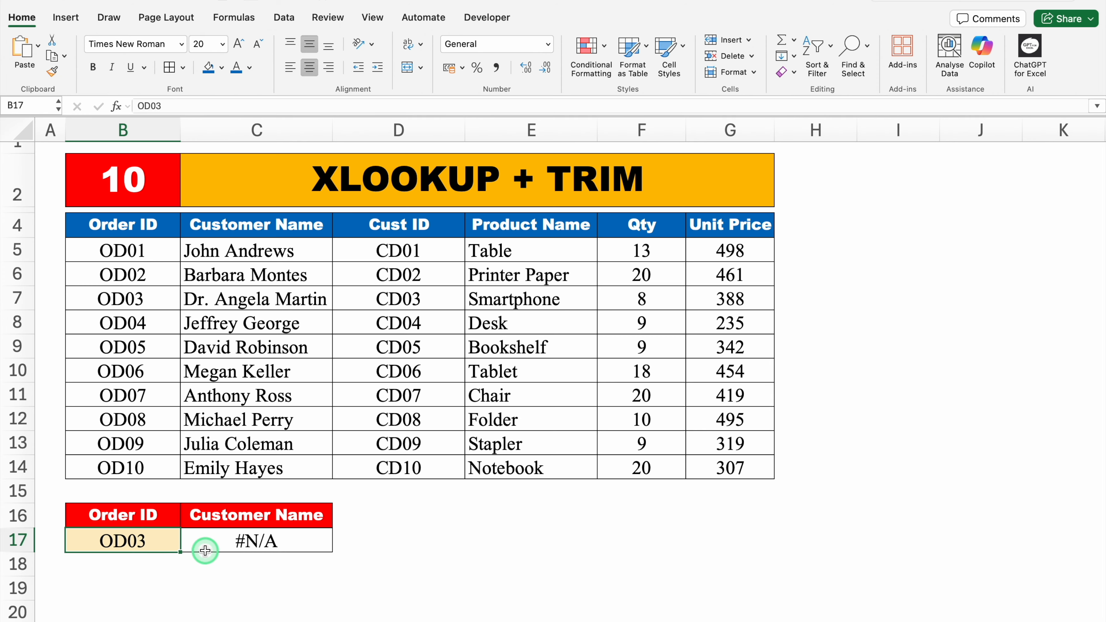
double_click(156, 539)
key("BackSpace")
type("1")
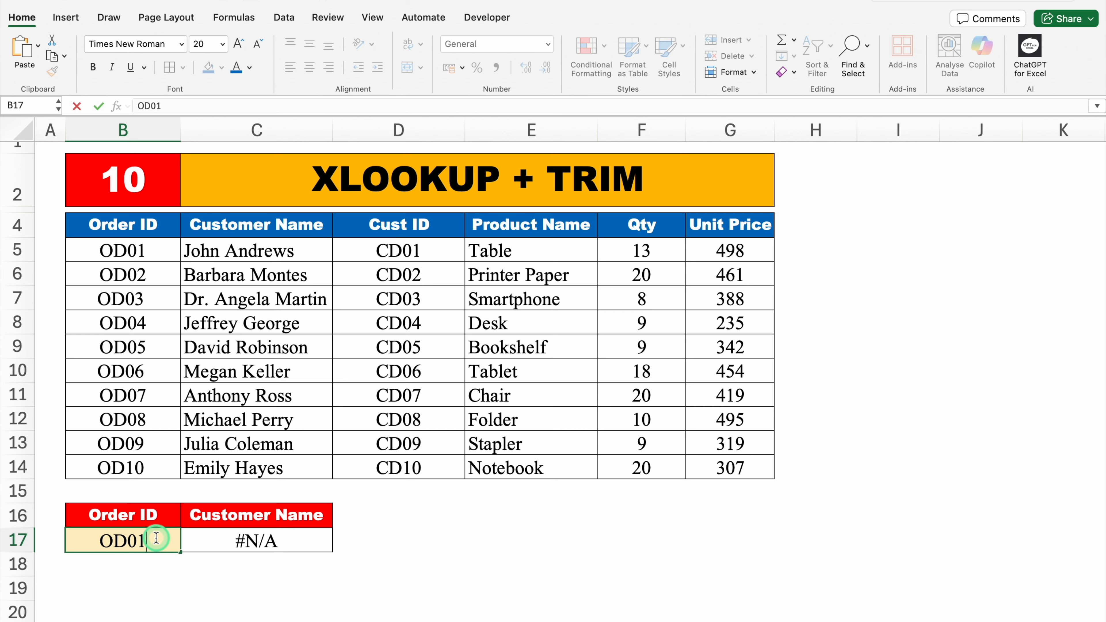
key("Return")
left_click(406, 562)
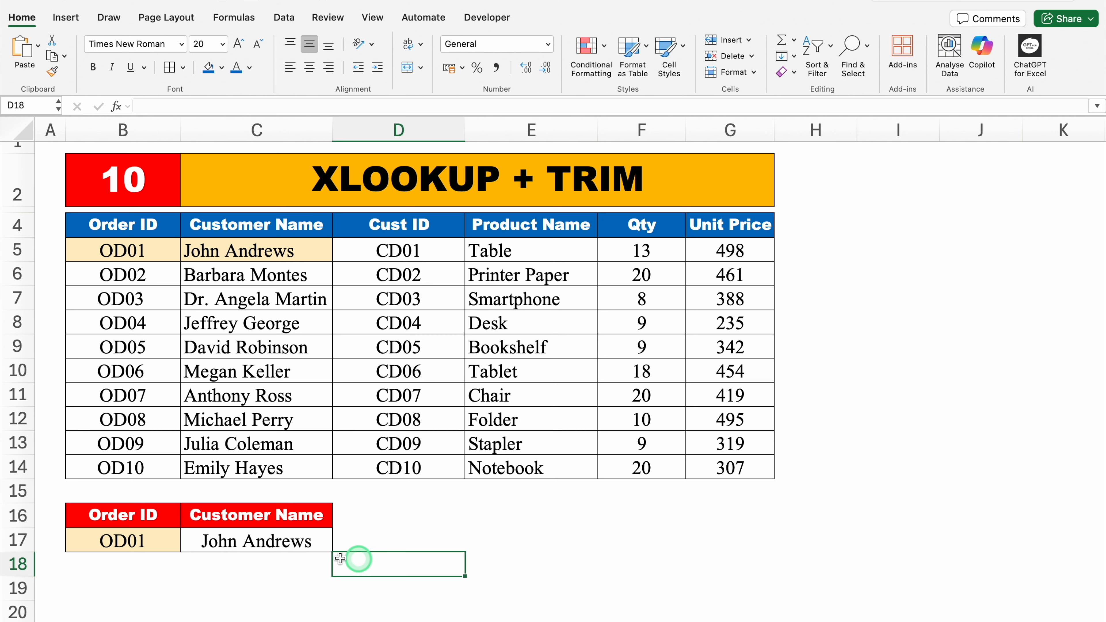
- Inspect the order ID in cell B7 for extra trailing spaces, leaving its contents as they are
left_click(154, 540)
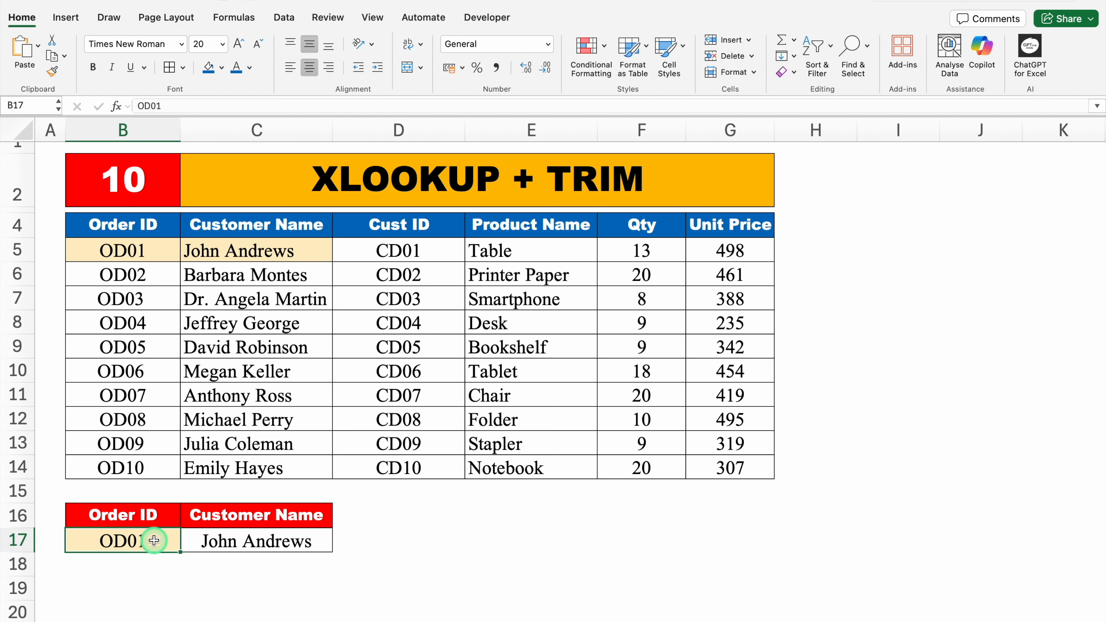
left_click(149, 299)
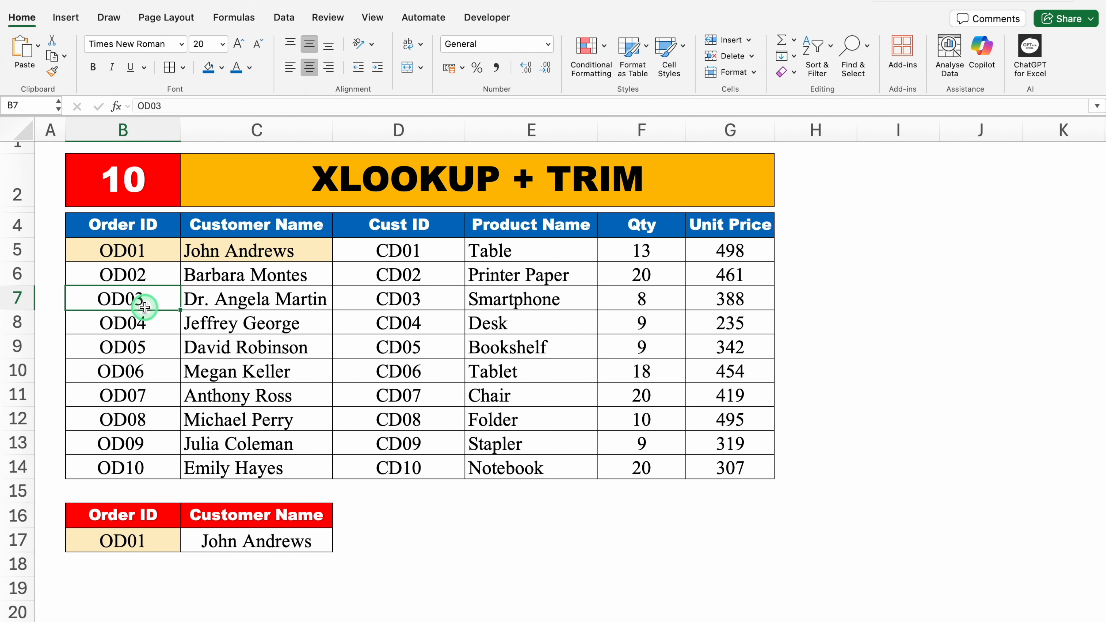
double_click(163, 299)
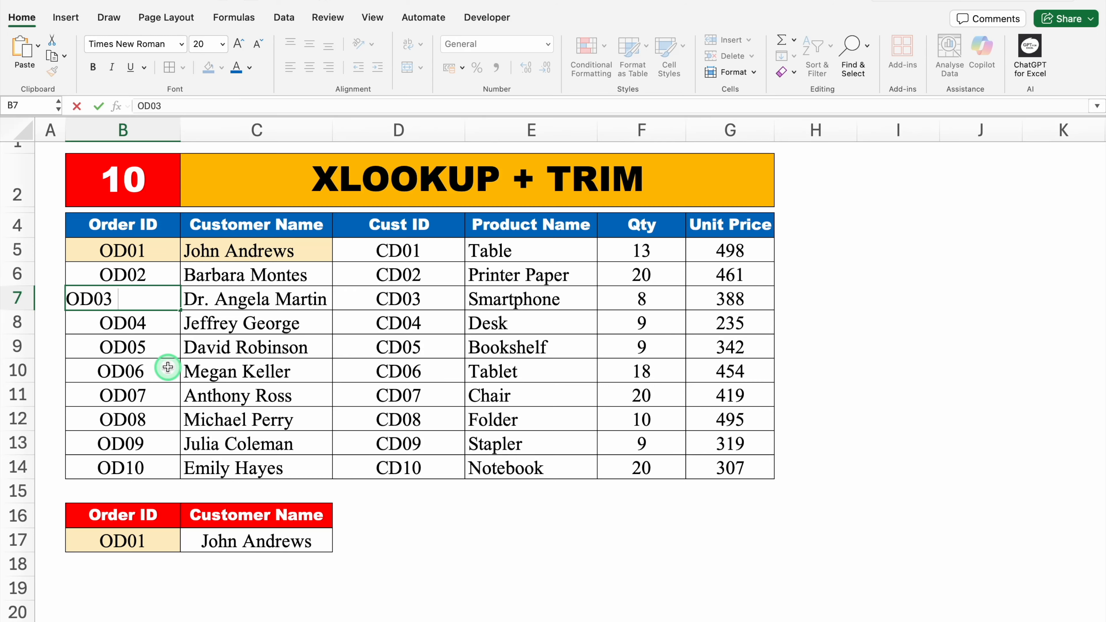
key("Return")
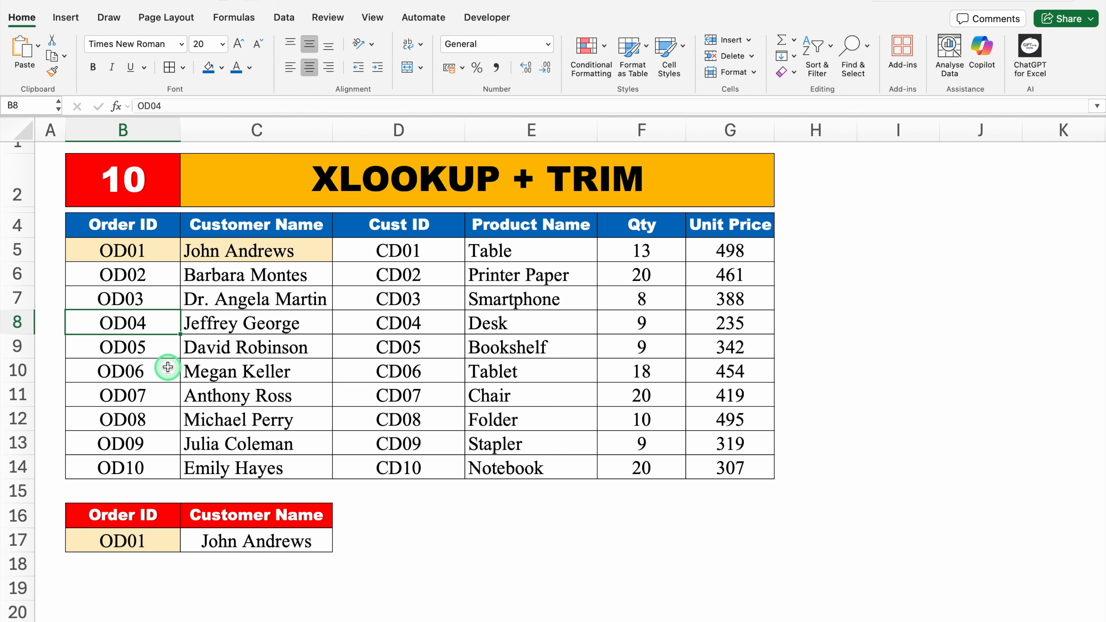
- Enter a TRIM formula in I4 covering the order IDs in B5:B14
left_click(893, 230)
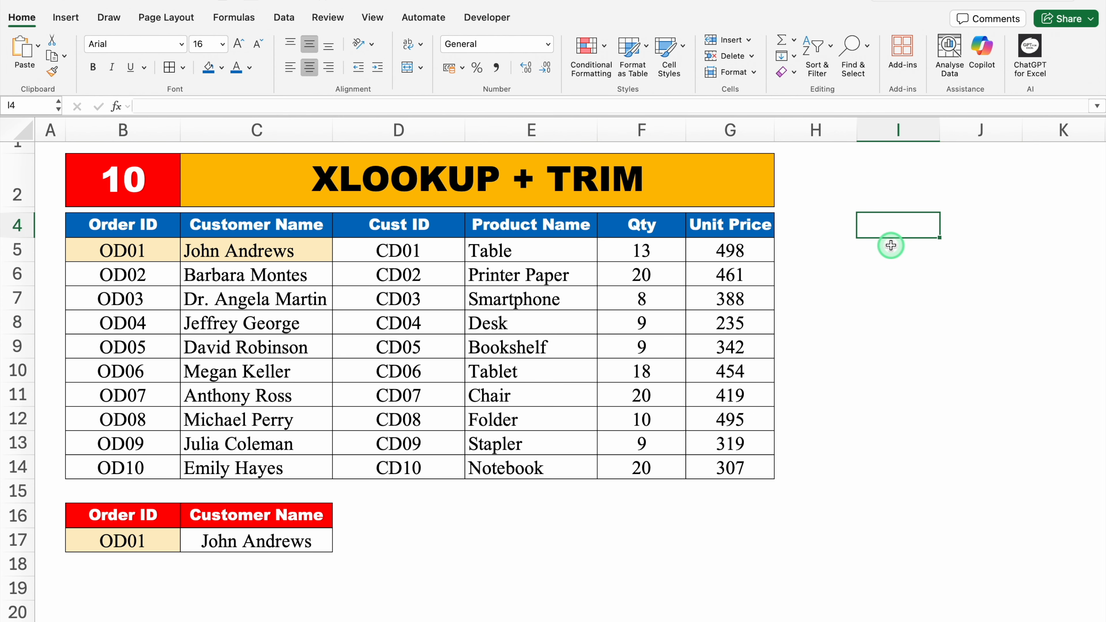
type("=T")
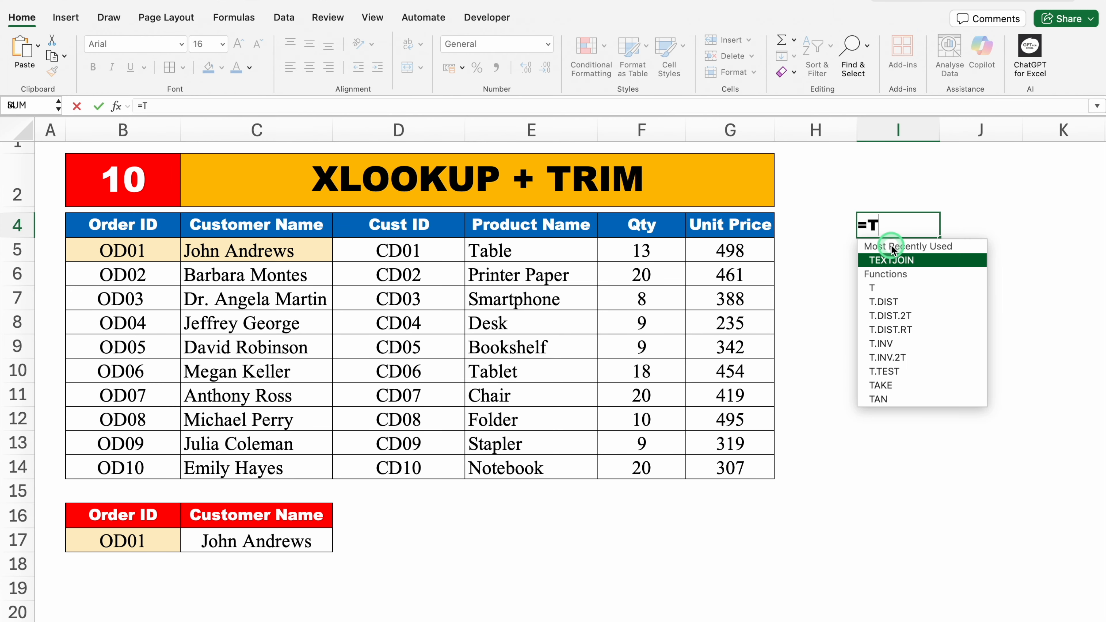
type("RI")
left_click(901, 261)
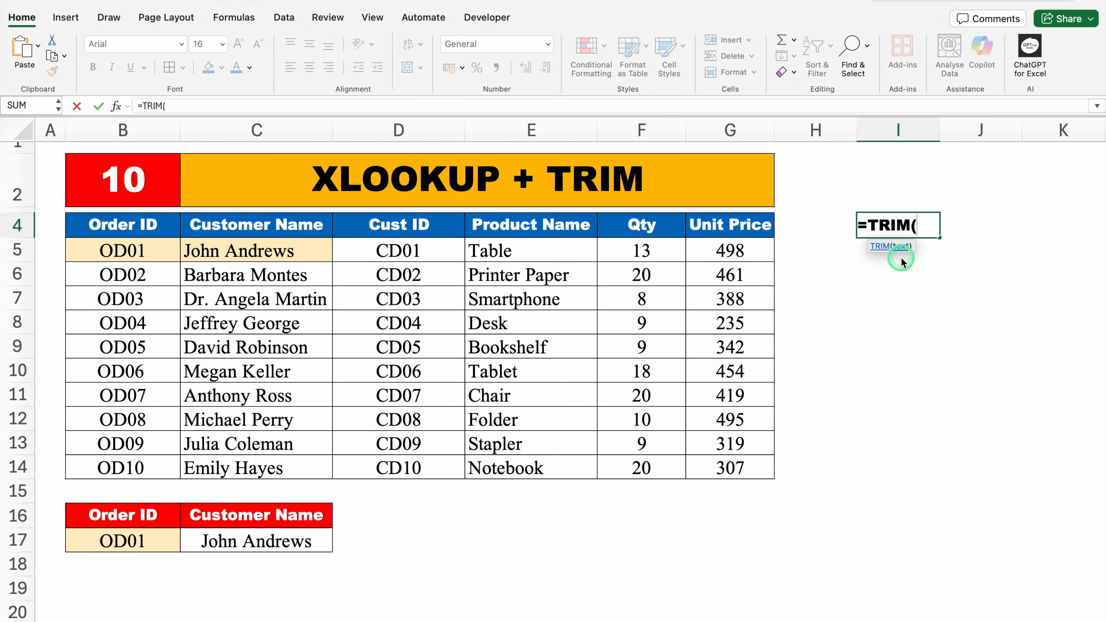
left_click_drag(153, 249, 153, 466)
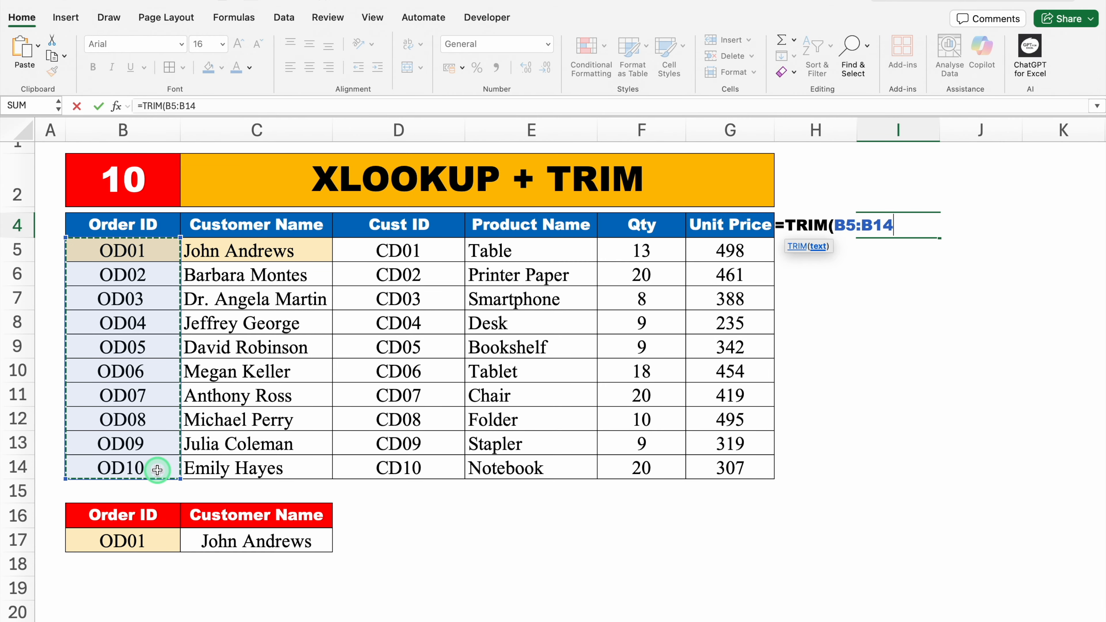
type(")")
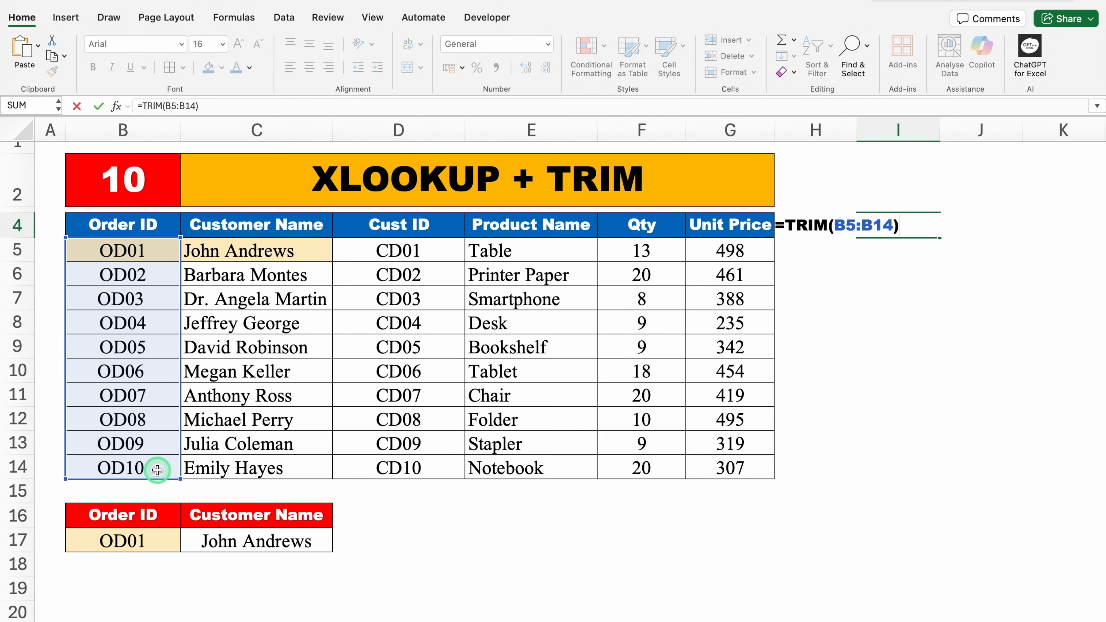
key("Return")
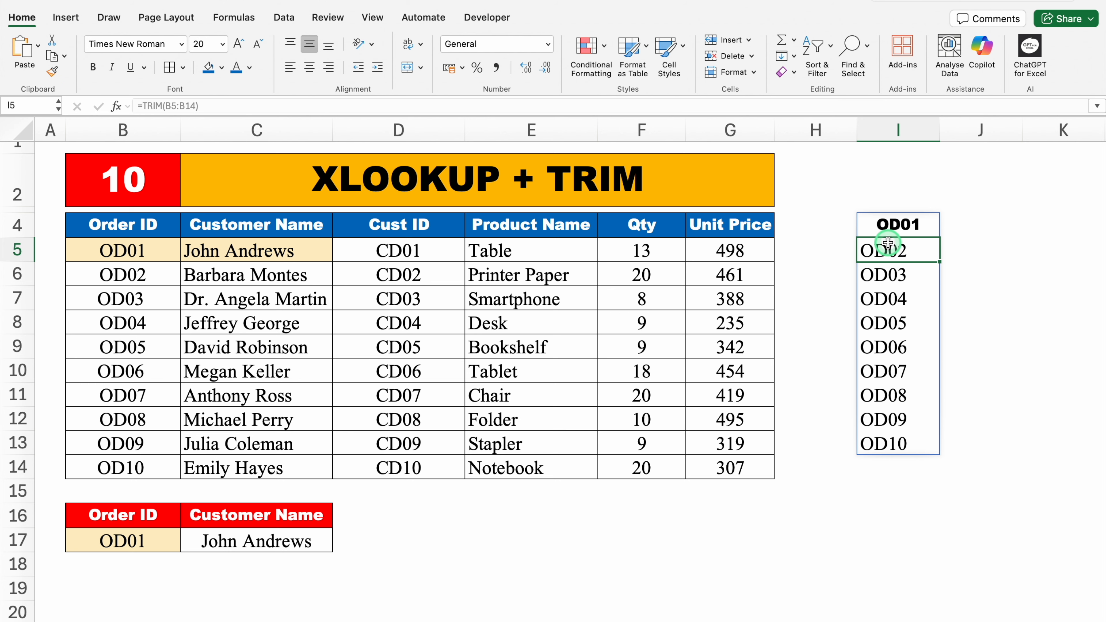
- Copy the trimmed order IDs from I4:I13 and paste them as values over the original IDs starting at B5
left_click_drag(896, 223, 877, 443)
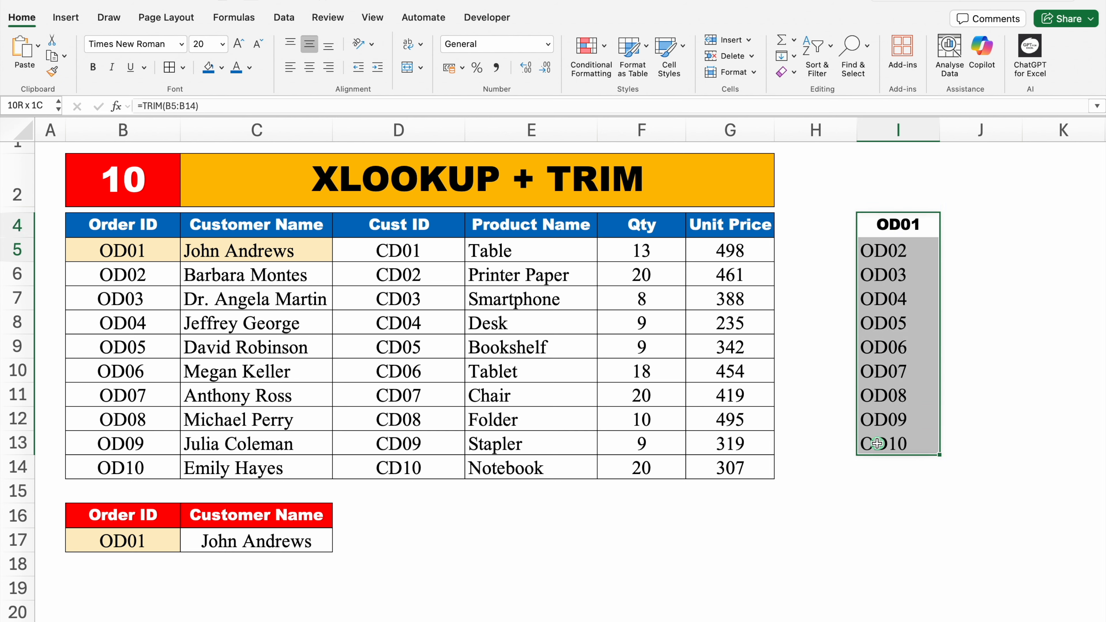
key("cmd+c")
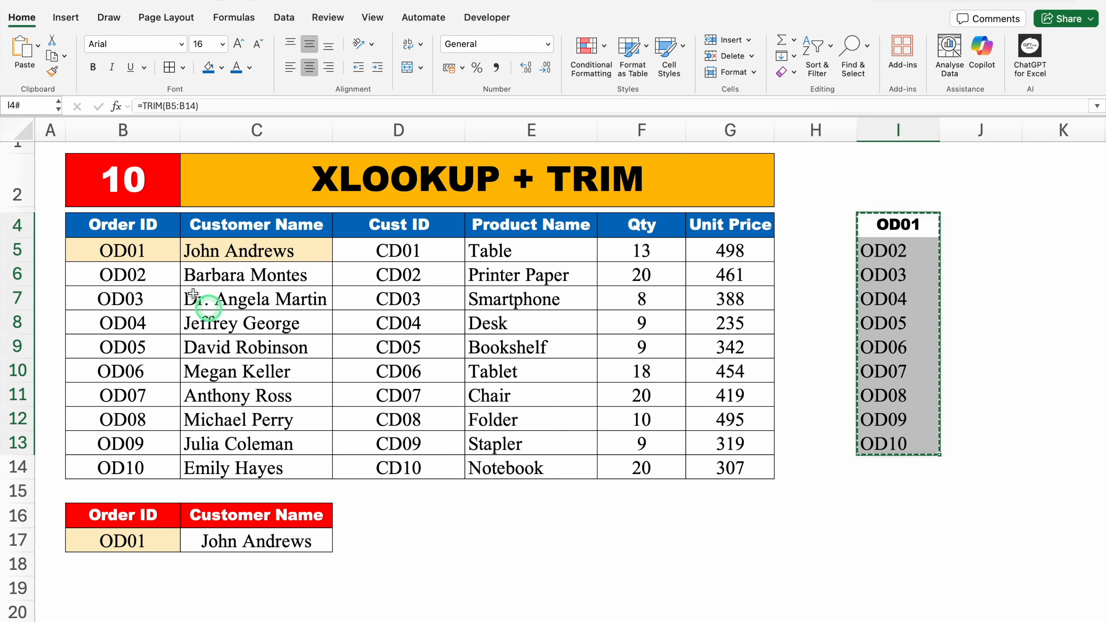
left_click(144, 252)
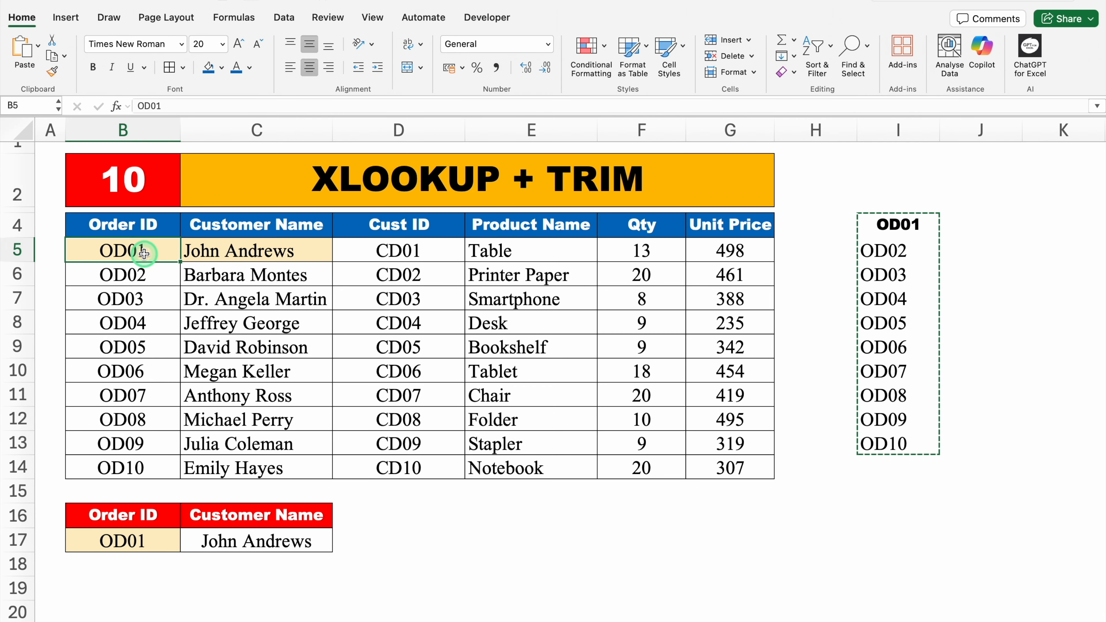
right_click(144, 255)
mouse_move(222, 309)
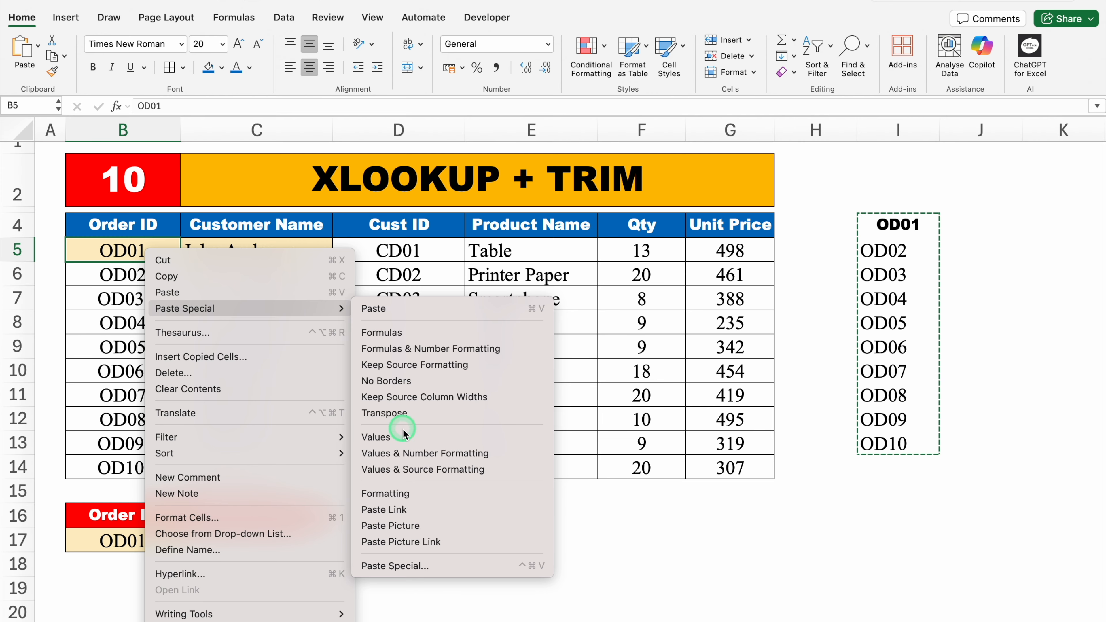
left_click(405, 438)
- Change the lookup order ID in B17 to the one listed in B7 to test the cleaned column
left_click(157, 534)
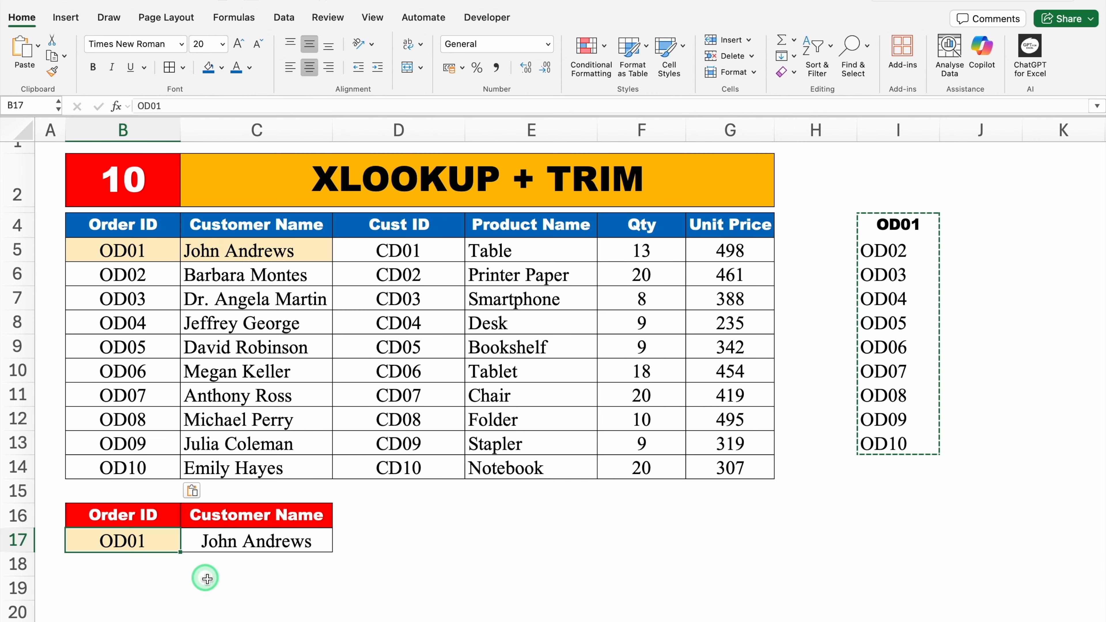
type("OD03")
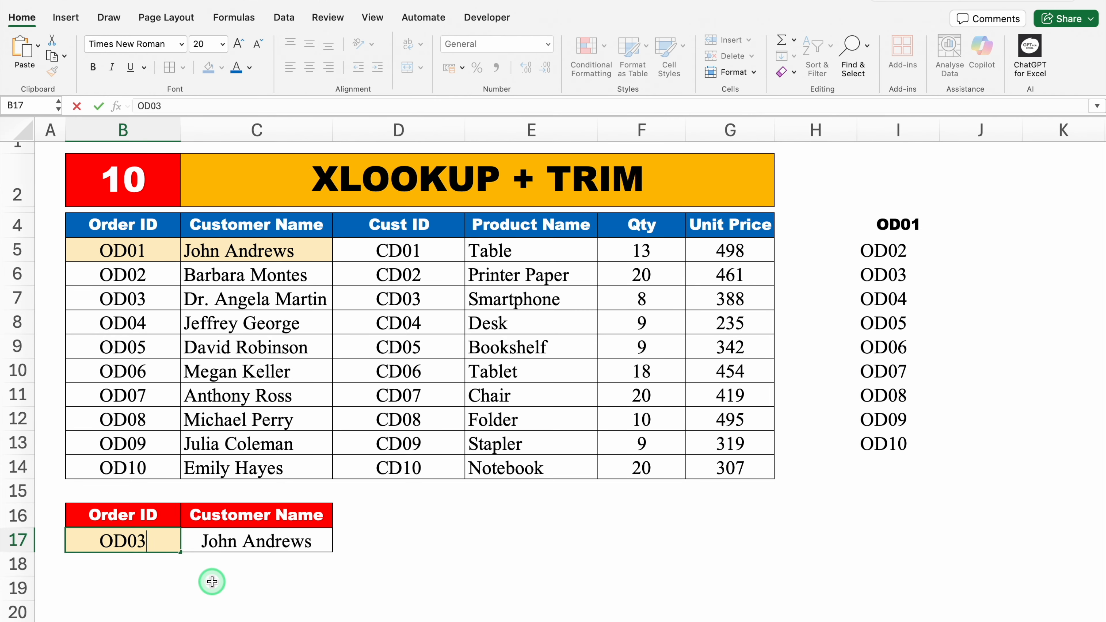
key("Return")
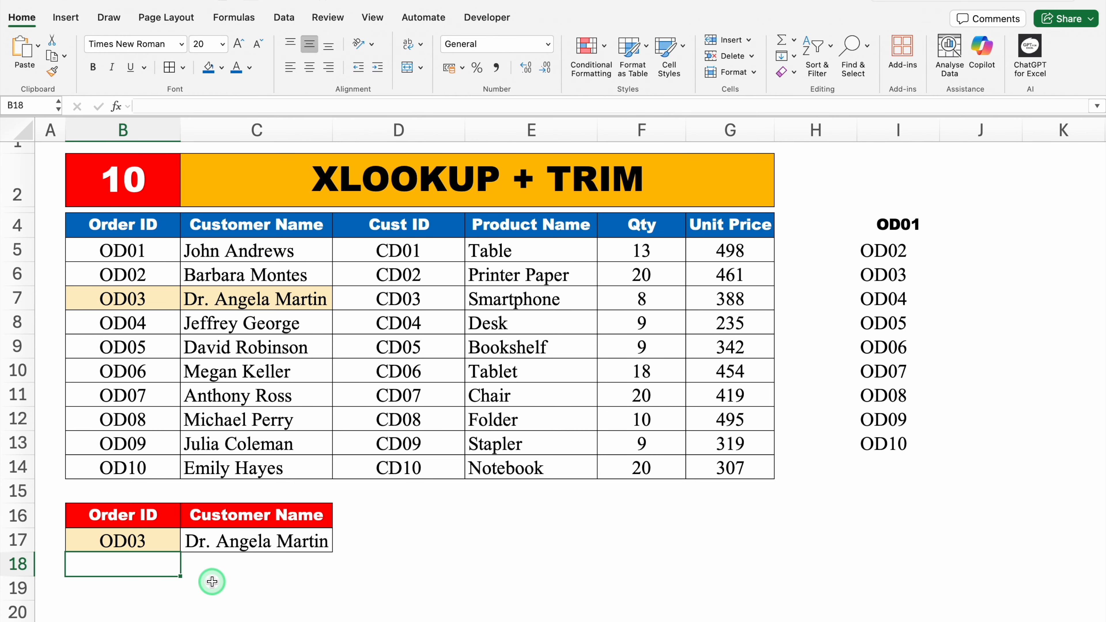
- Undo the B17 change and the pasted order IDs, and remove the TRIM results from column I
key("super+z")
key("super+z")
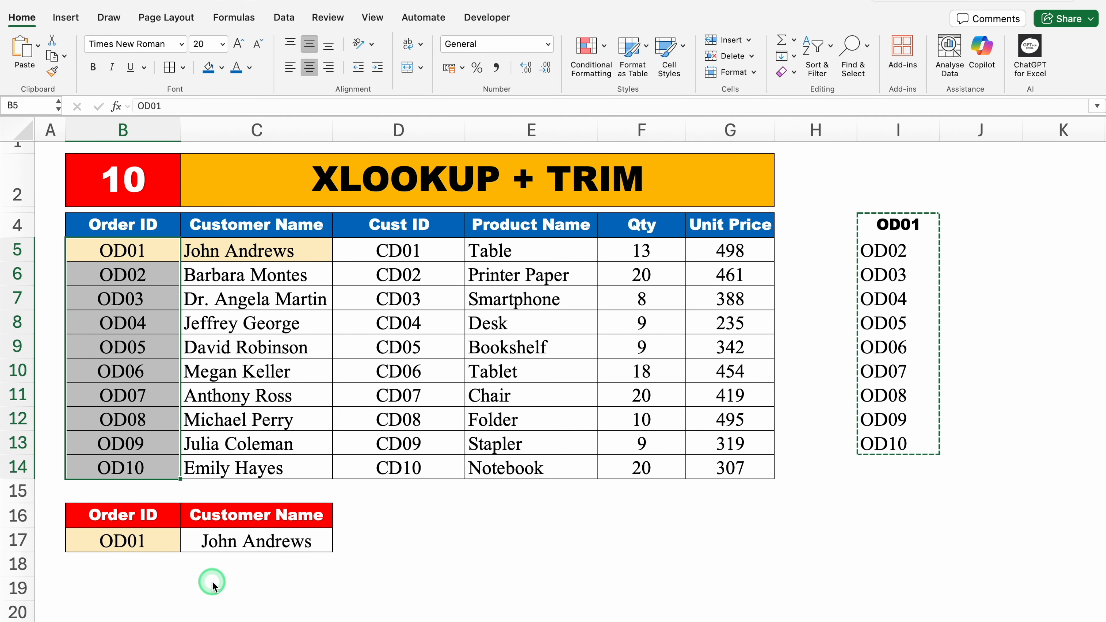
left_click(881, 319)
- Set the lookup order ID in B17 to the one listed in B7 against the untrimmed column
left_click(174, 545)
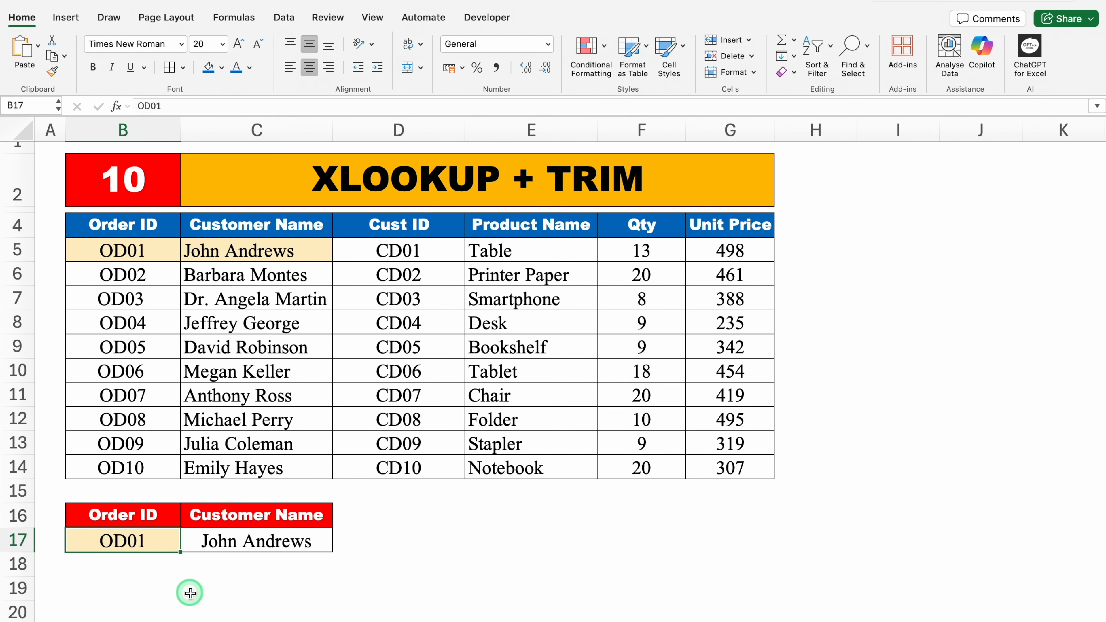
type("OD03")
left_click(240, 541)
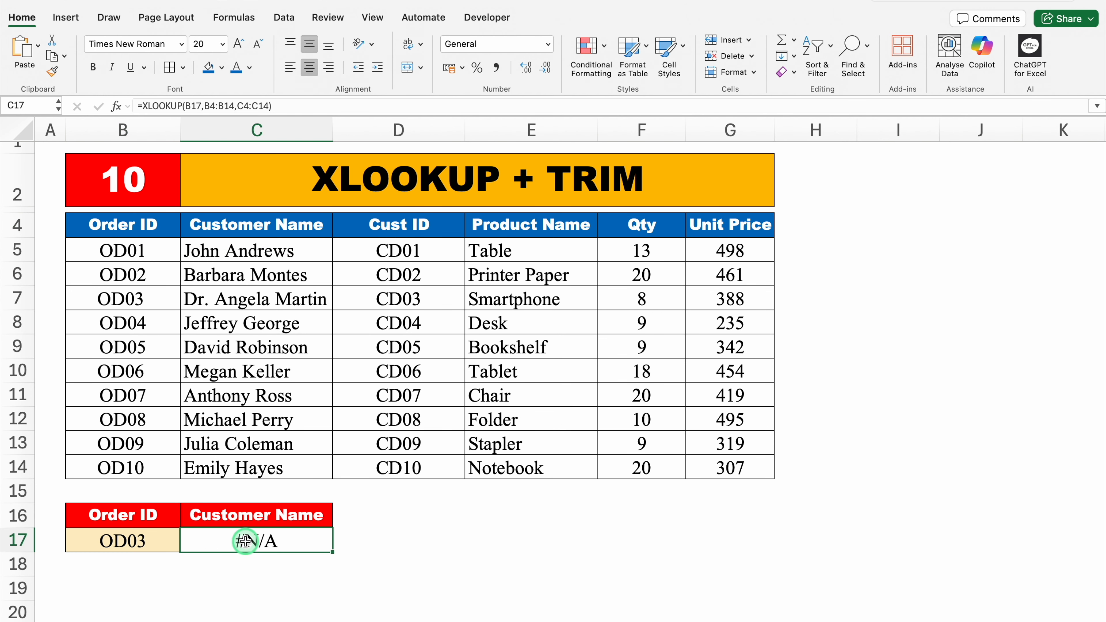
- Wrap the lookup array in C17 with TRIM so the formula reads =XLOOKUP(B17,TRIM(B4:B14),C4:C14)
double_click(245, 541)
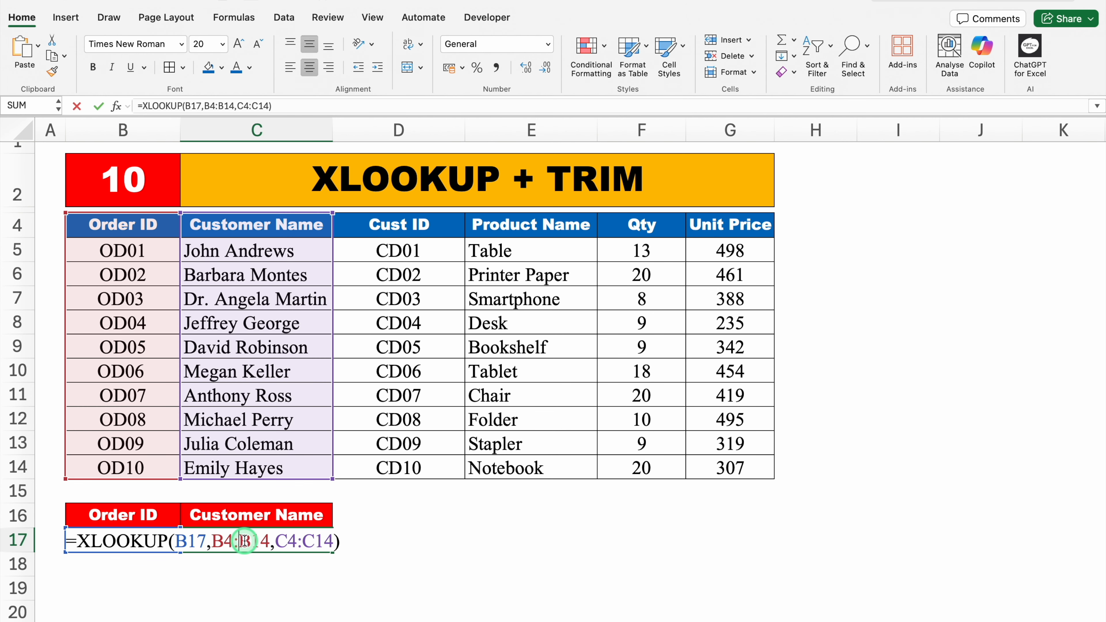
left_click(207, 541)
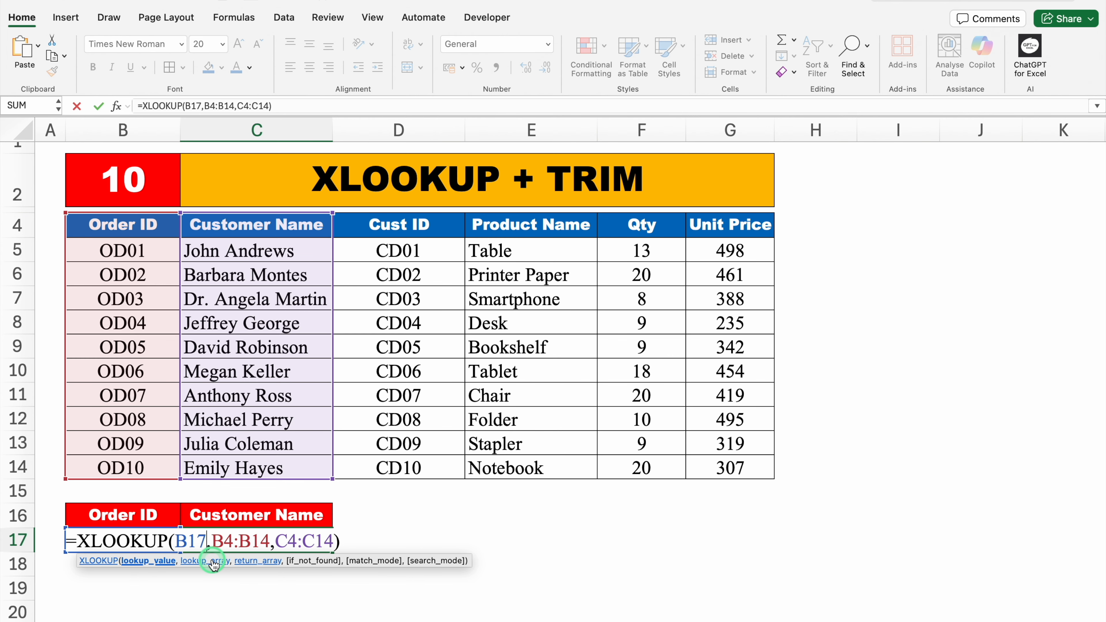
left_click(213, 543)
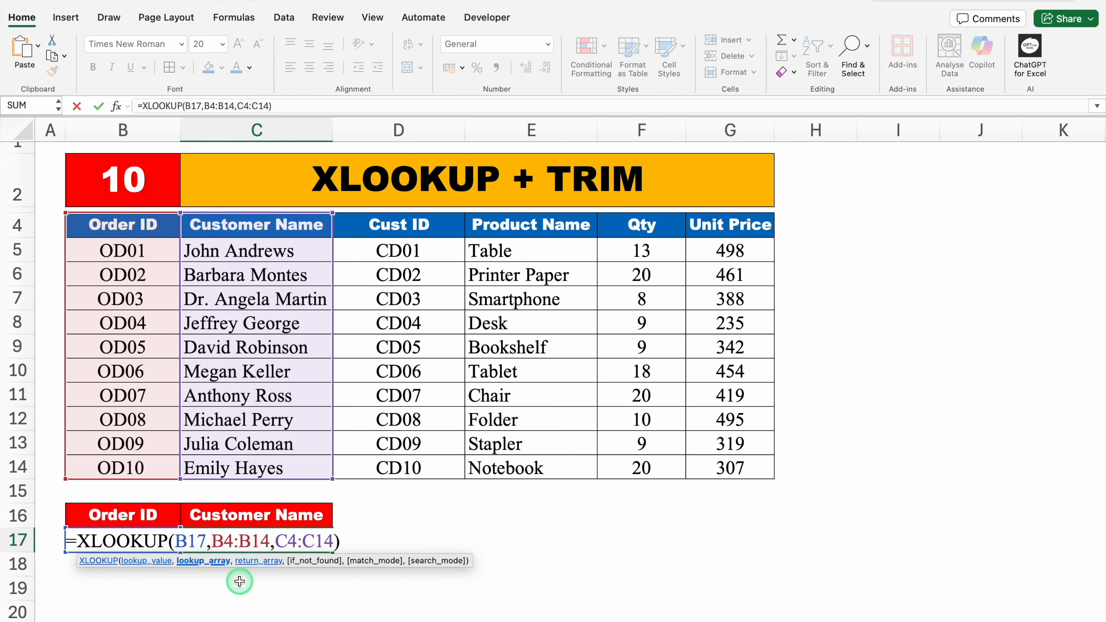
type("TRIM")
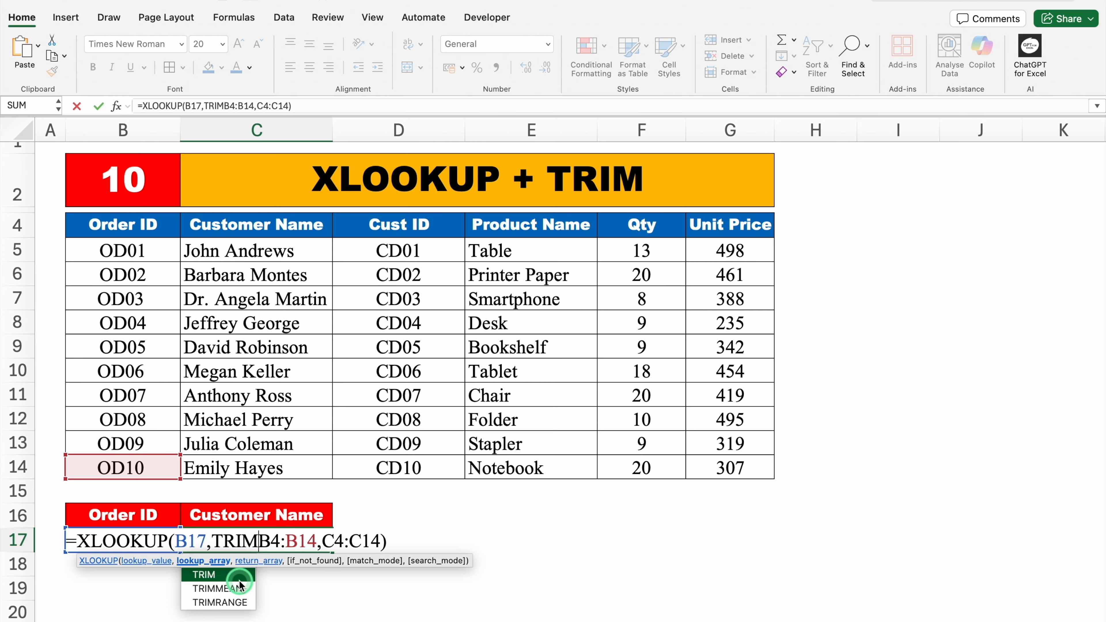
double_click(240, 584)
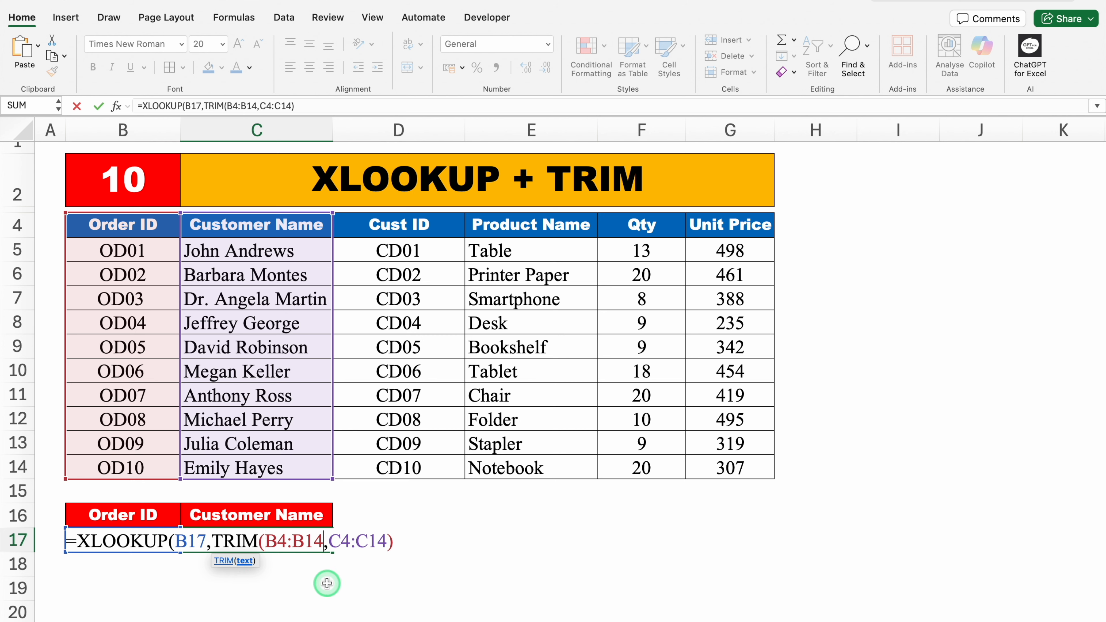
type(")")
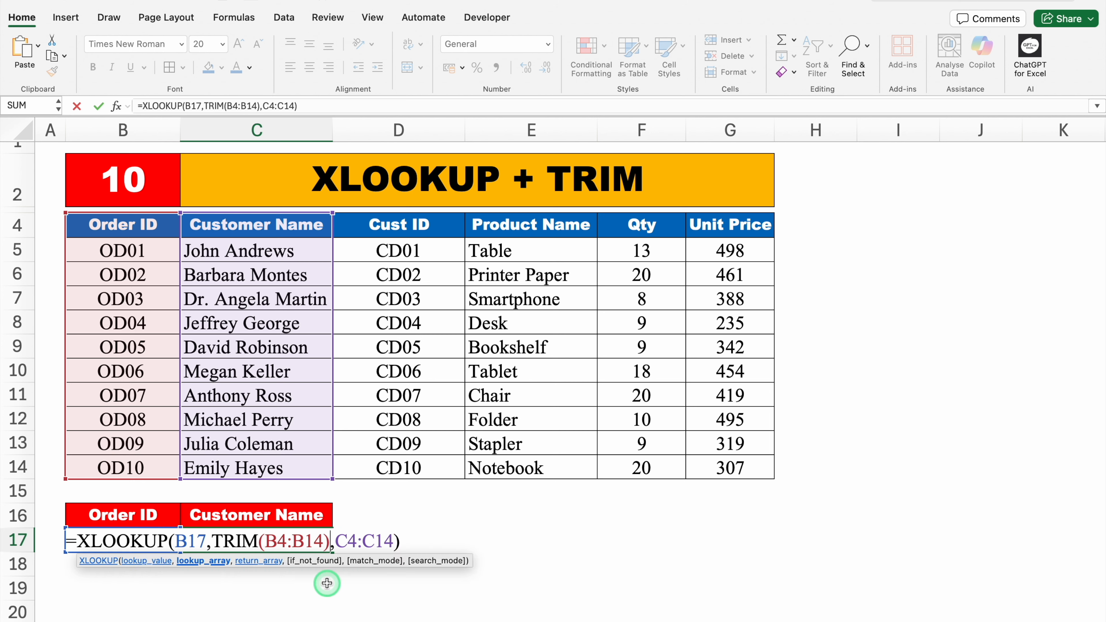
key("Return")
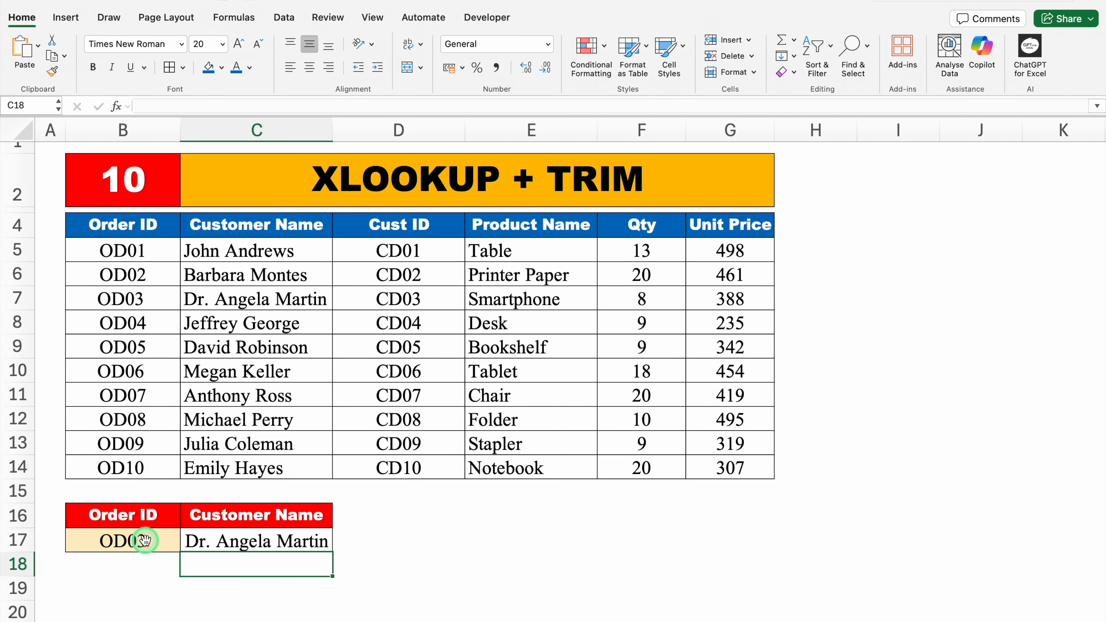
left_click(433, 539)
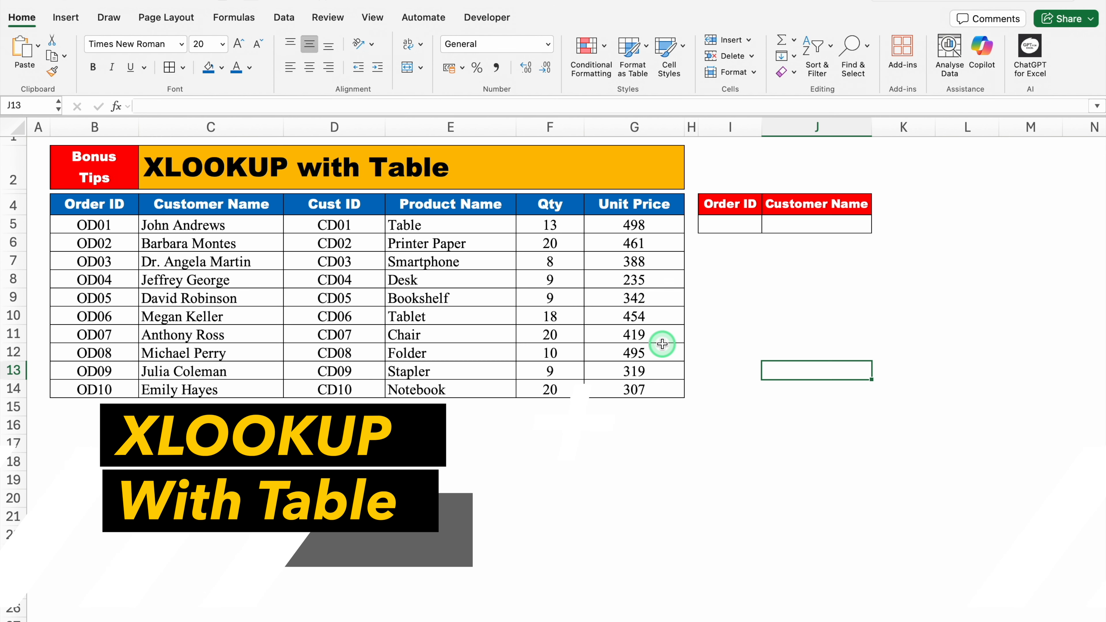
- On the XLOOKUP with Table sheet, enter the order ID listed in B11 in lookup cell I5
left_click(731, 225)
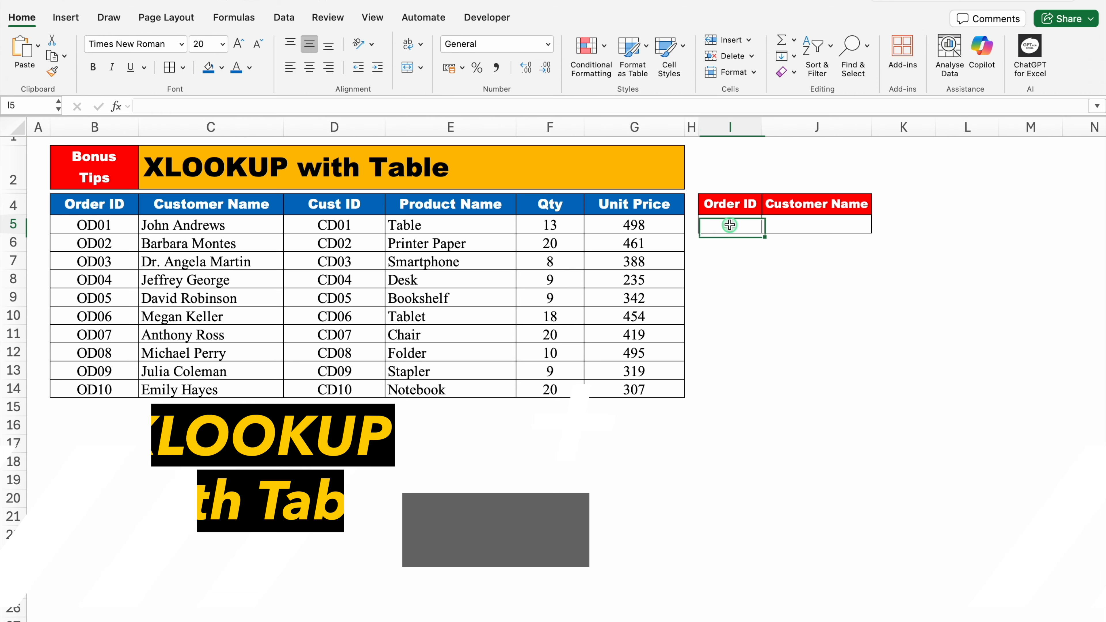
type("OD07")
key("Tab")
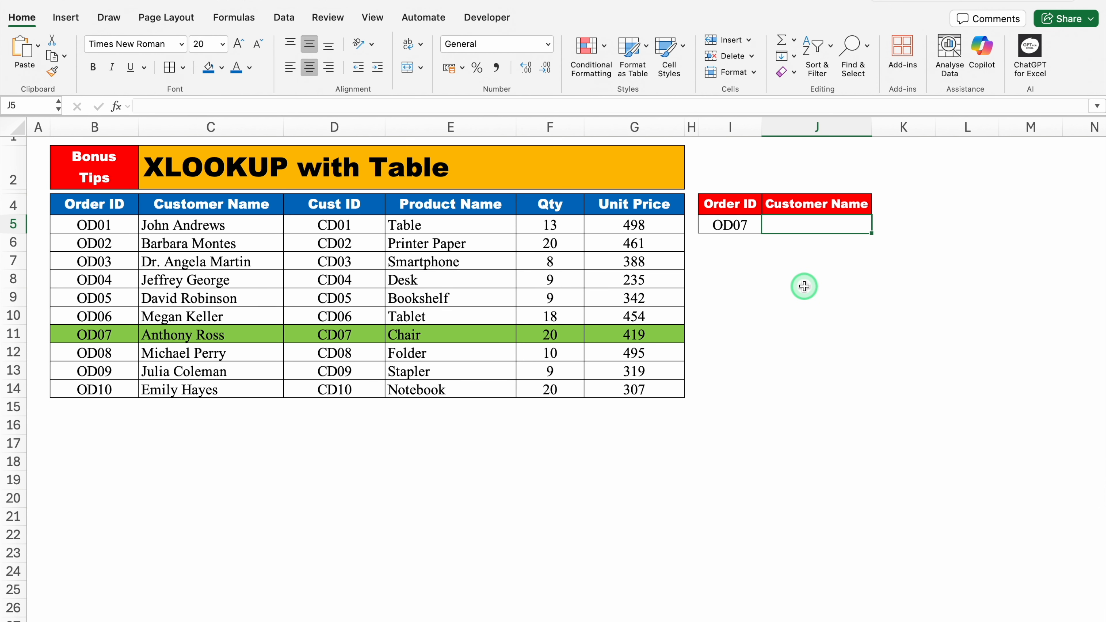
- Look up the customer name in J5 with the fixed-range formula =XLOOKUP(I5,B4:B14,C4:C14)
type("=XL")
double_click(802, 259)
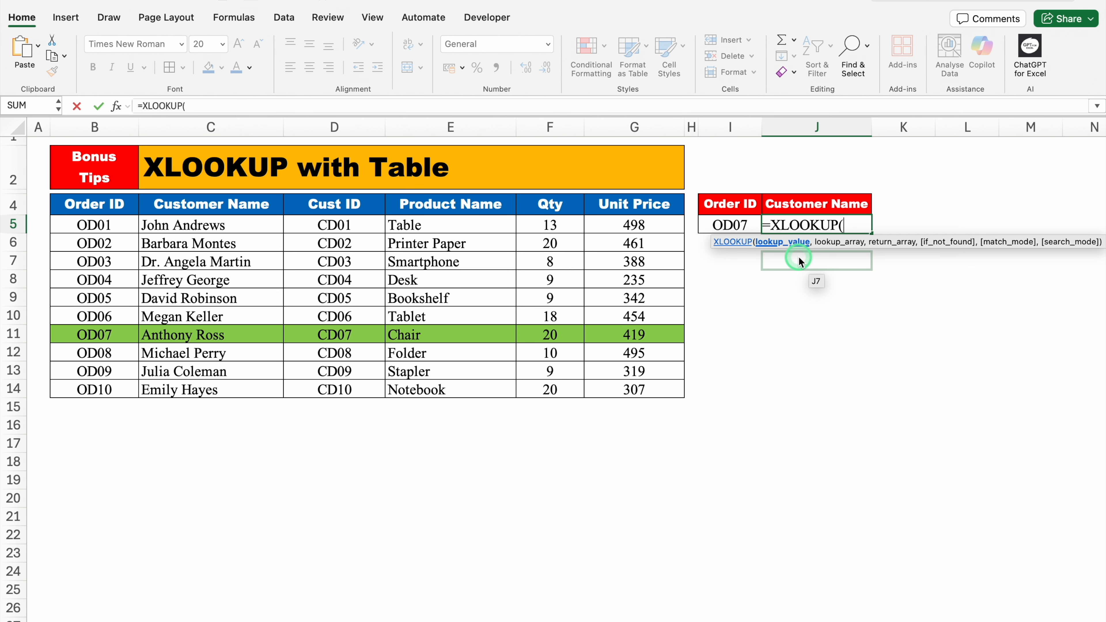
left_click(730, 224)
type(",")
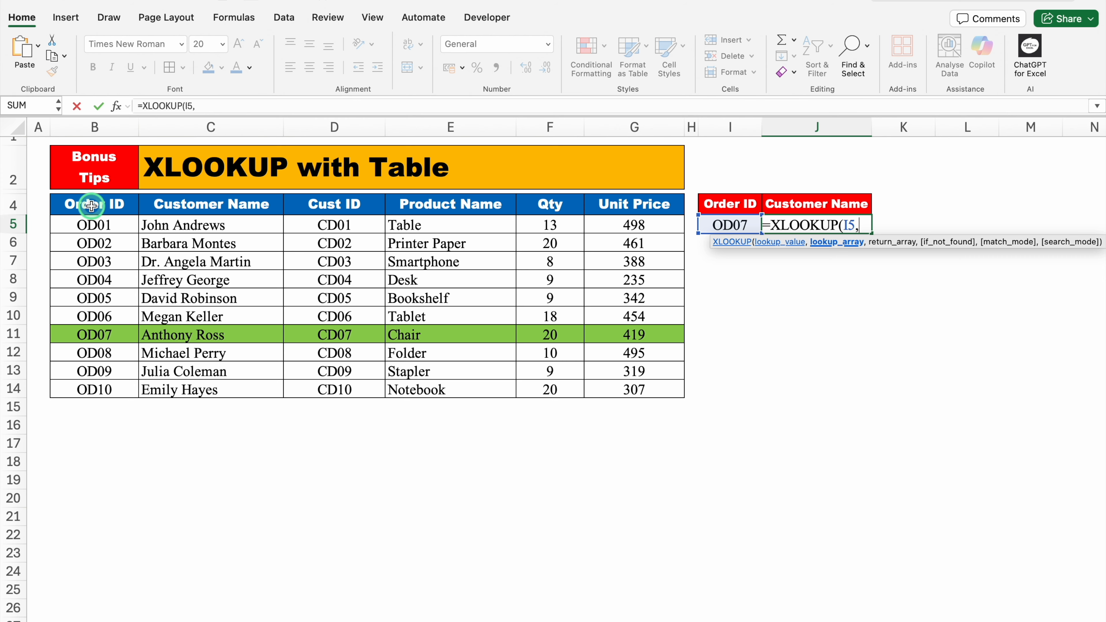
left_click_drag(87, 205, 101, 384)
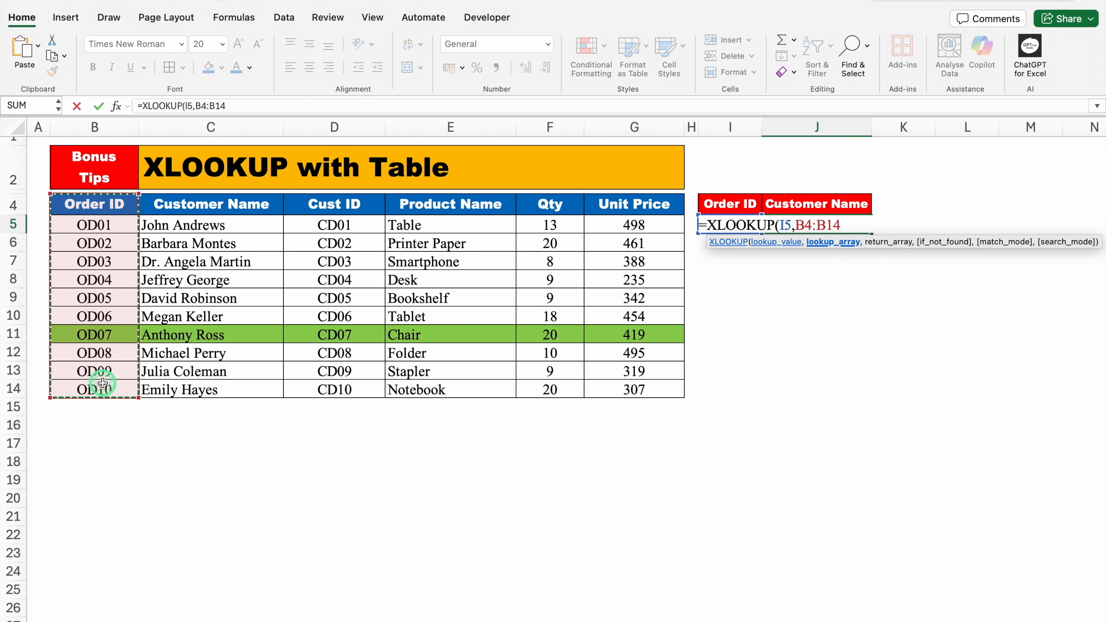
type(",")
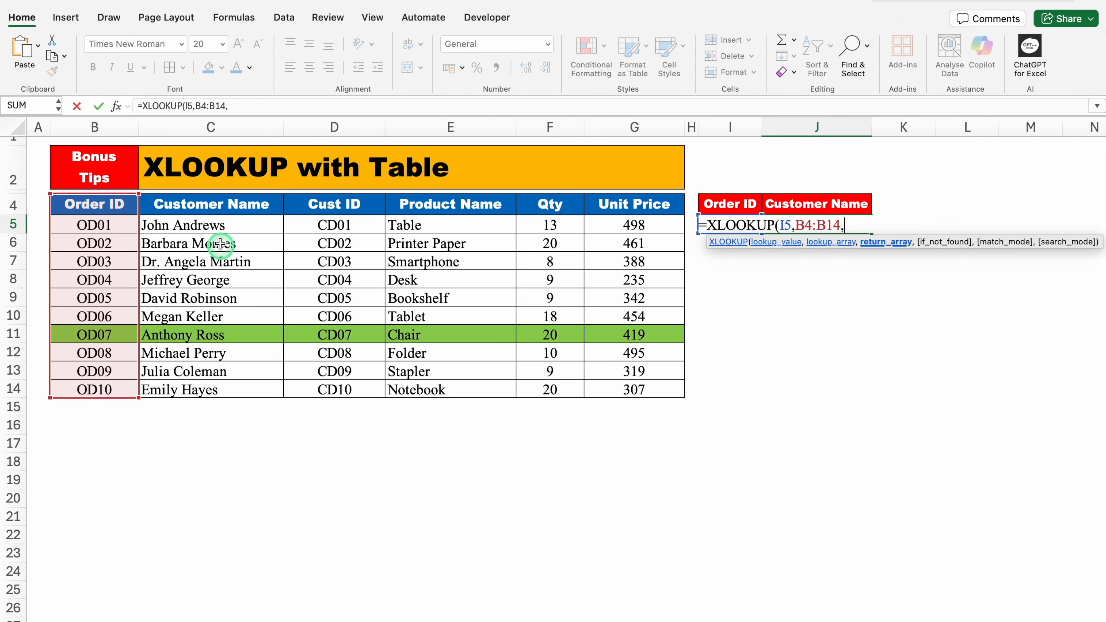
left_click_drag(216, 203, 221, 382)
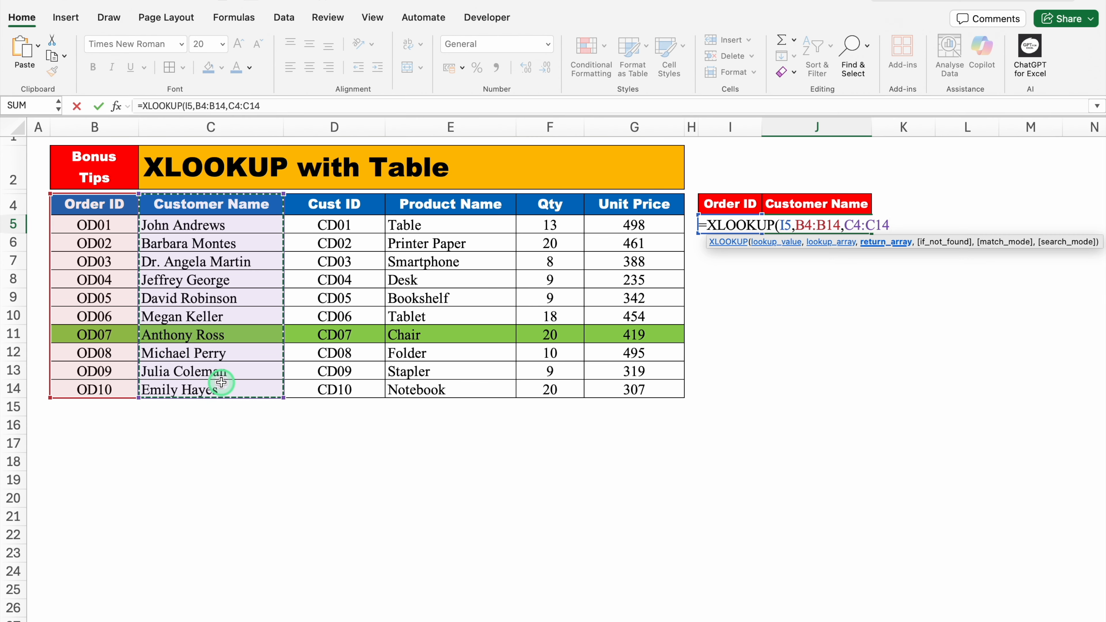
type(")")
key("Return")
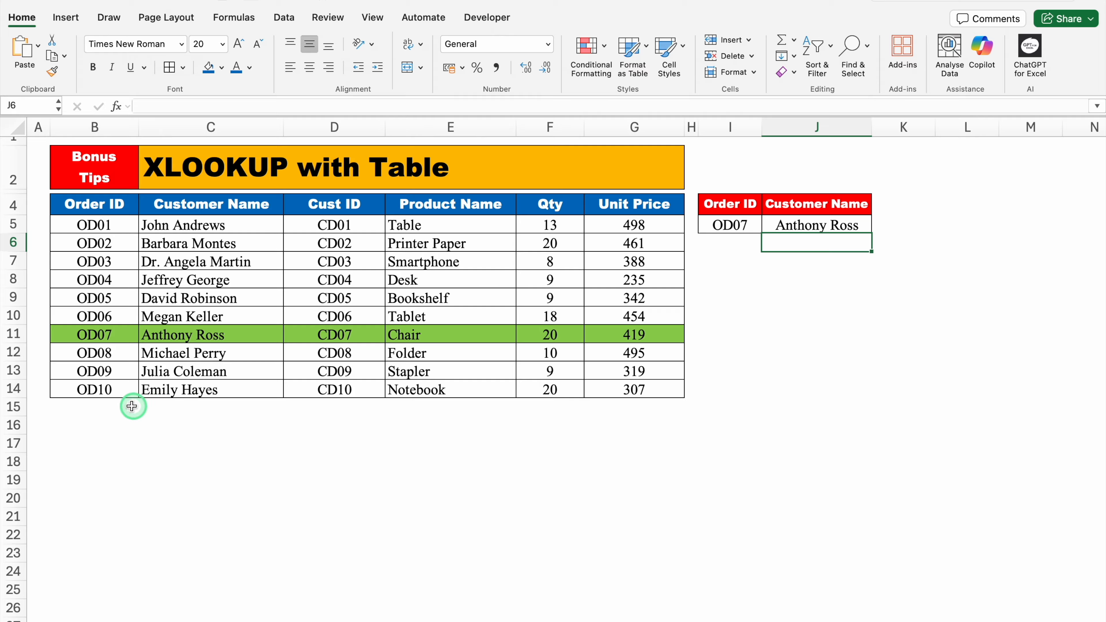
- Add a record directly below the data in row 15, with a new order ID in B15 and a customer name in C15
left_click(93, 407)
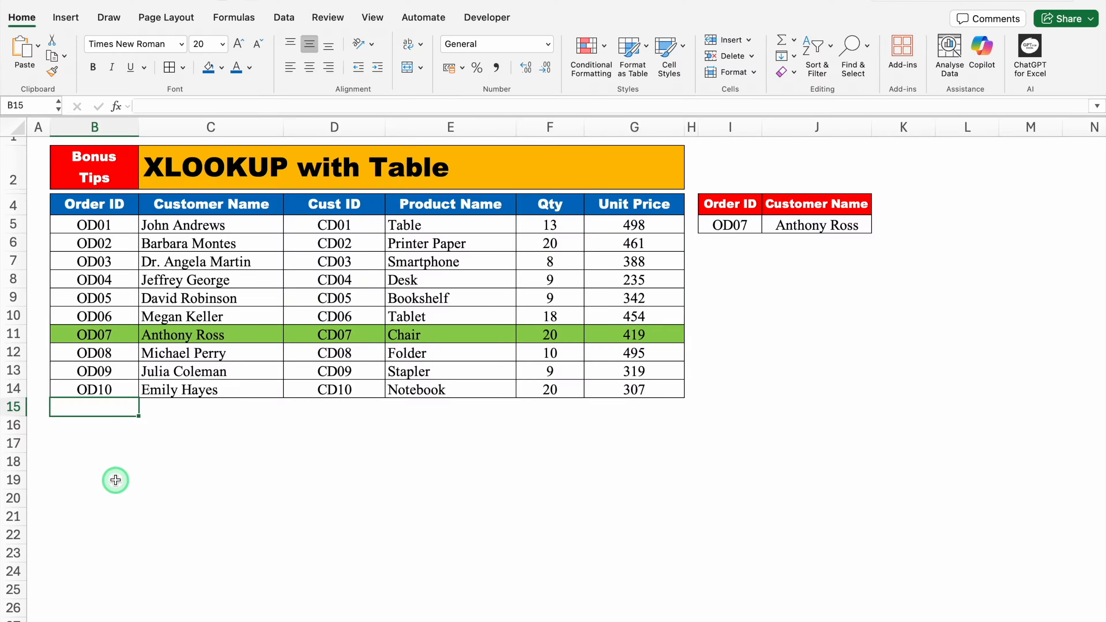
type("OD500")
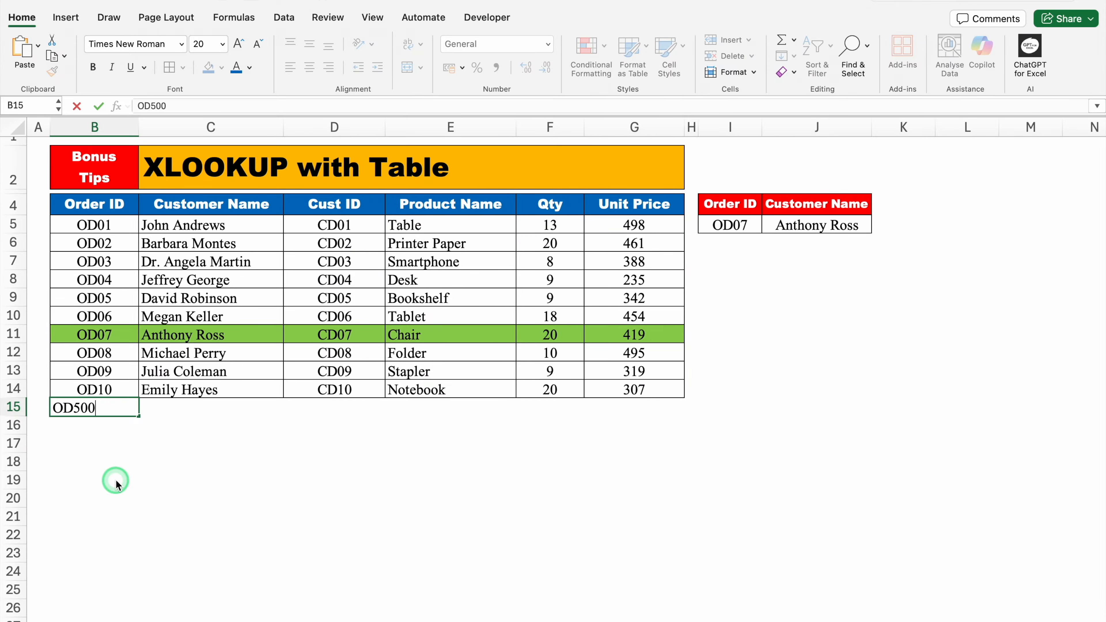
key("Tab")
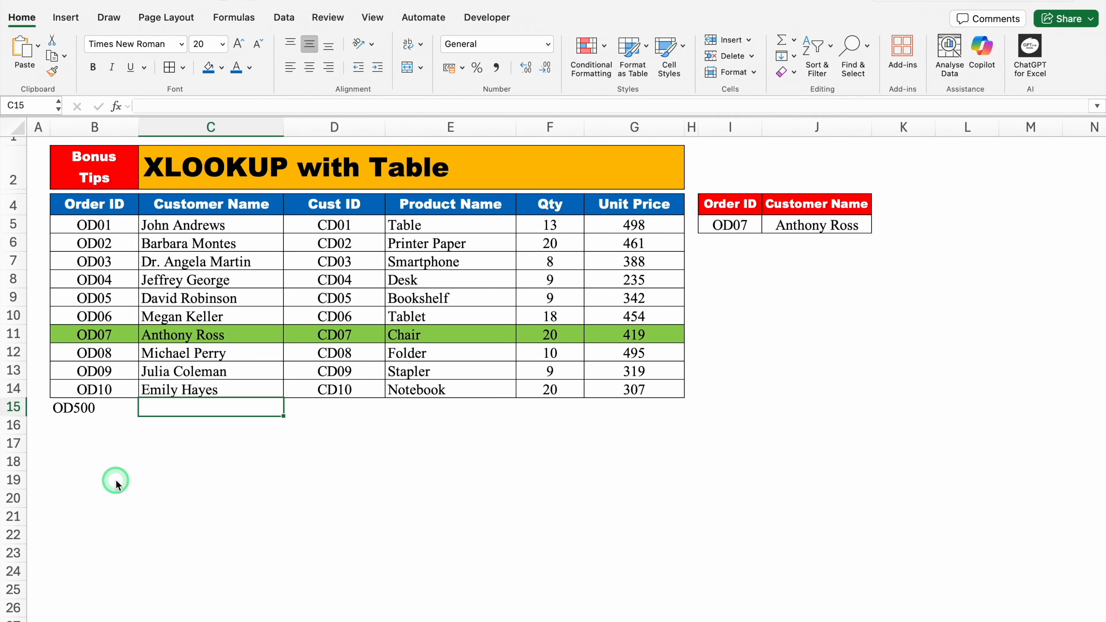
type("Vijay")
key("Tab")
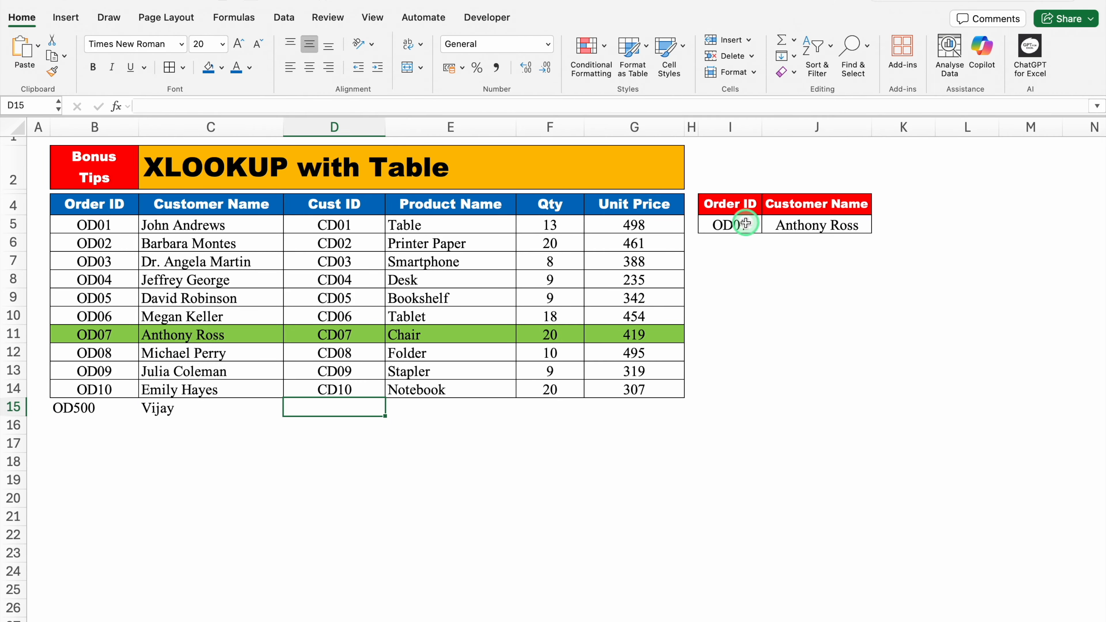
- Set the lookup order ID in I5 to the one listed in B15 to test the fixed-range formula
left_click(745, 223)
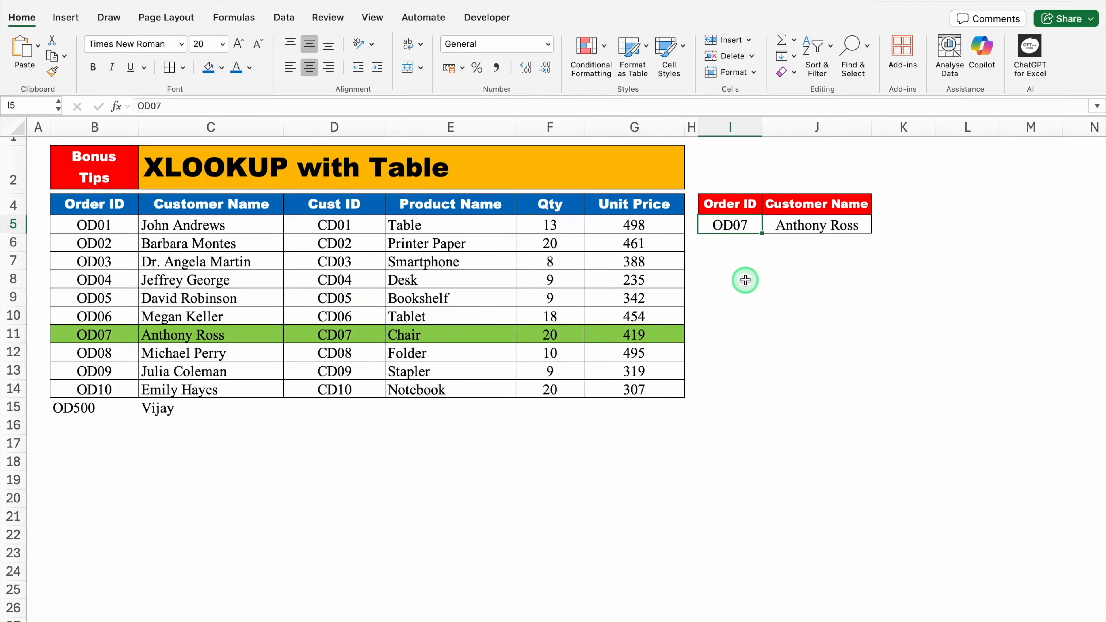
type("OD500")
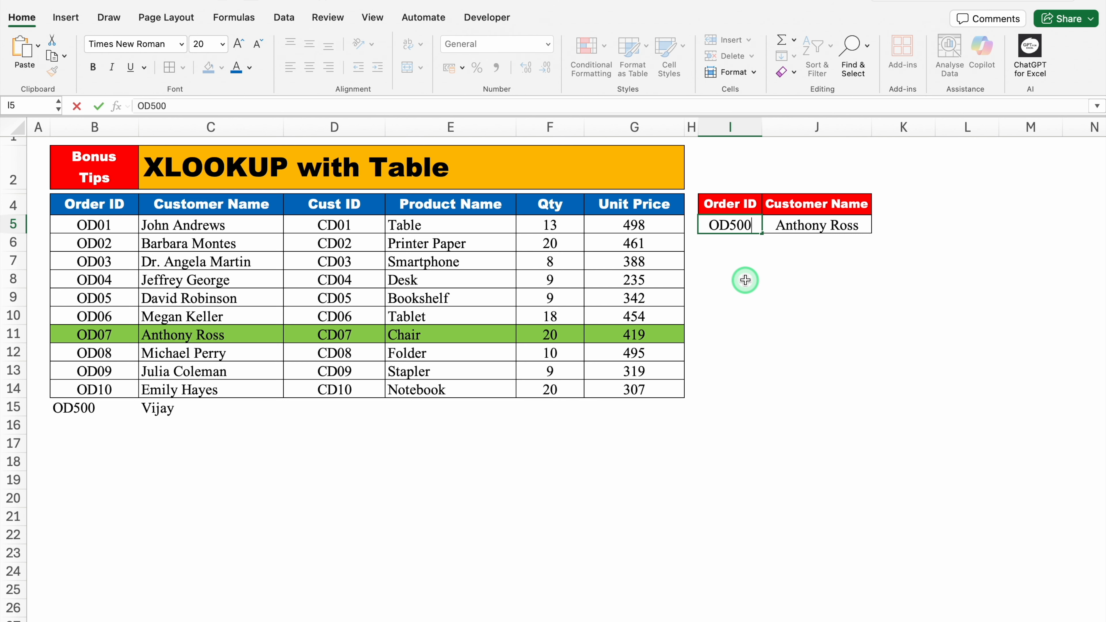
key("Return")
left_click(841, 296)
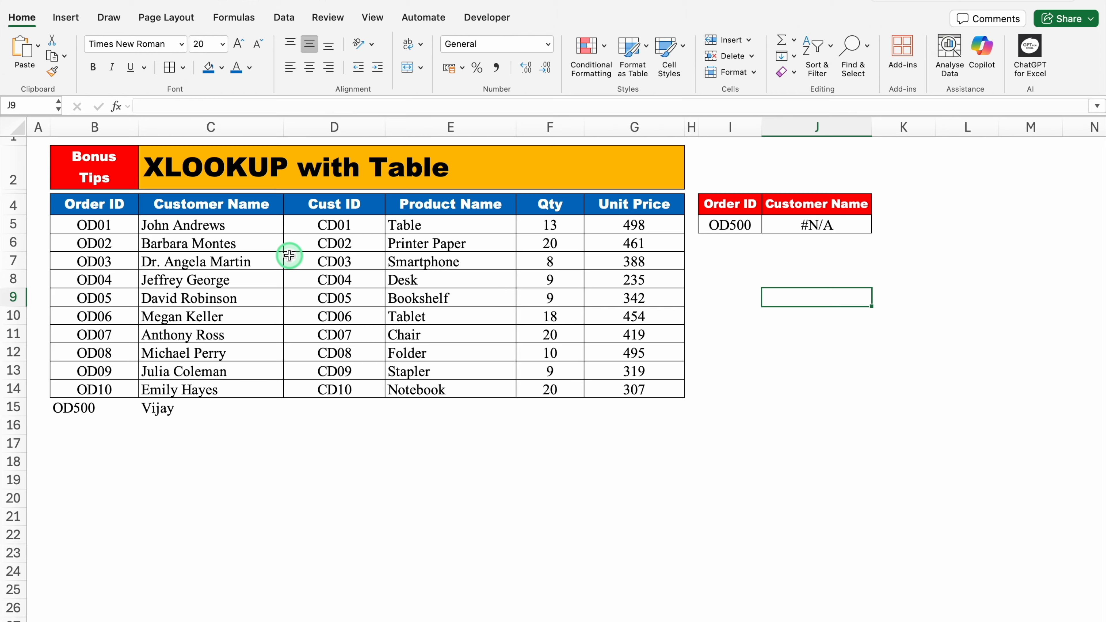
left_click(128, 383)
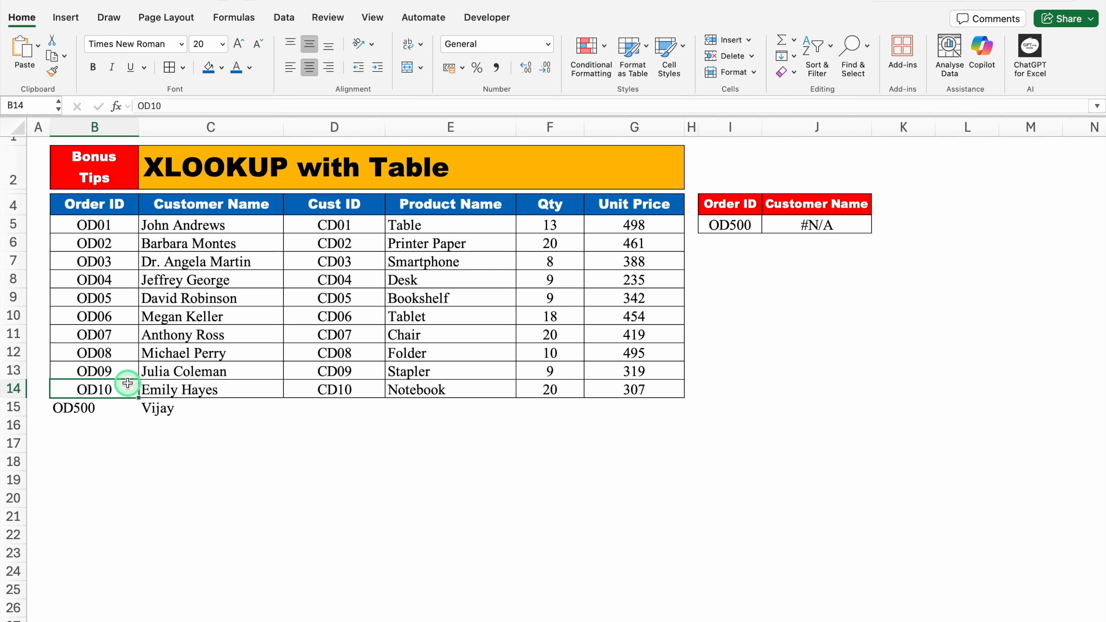
- Replace the formula in J5 with the whole-column version =XLOOKUP(I5,B:B,C:C)
left_click(782, 221)
key("Delete")
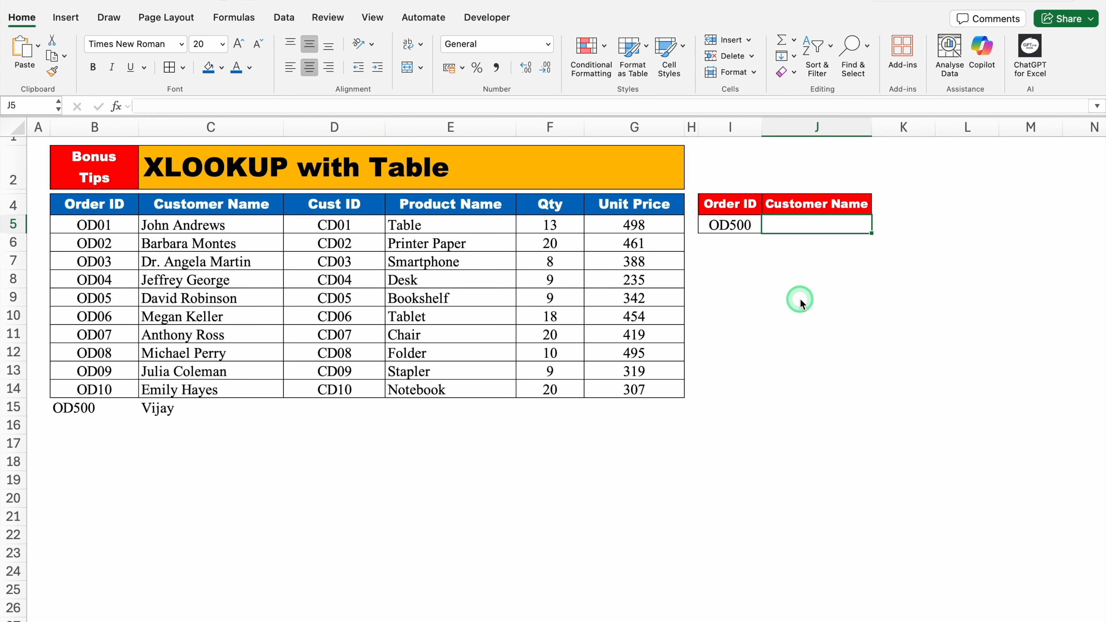
type("=X")
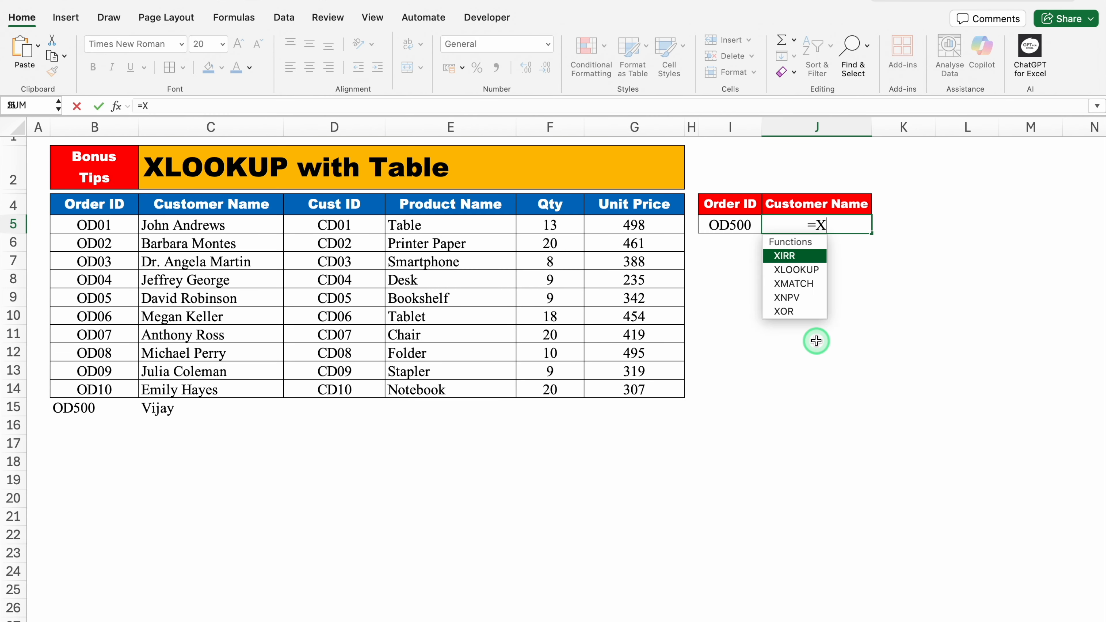
type("L")
double_click(794, 255)
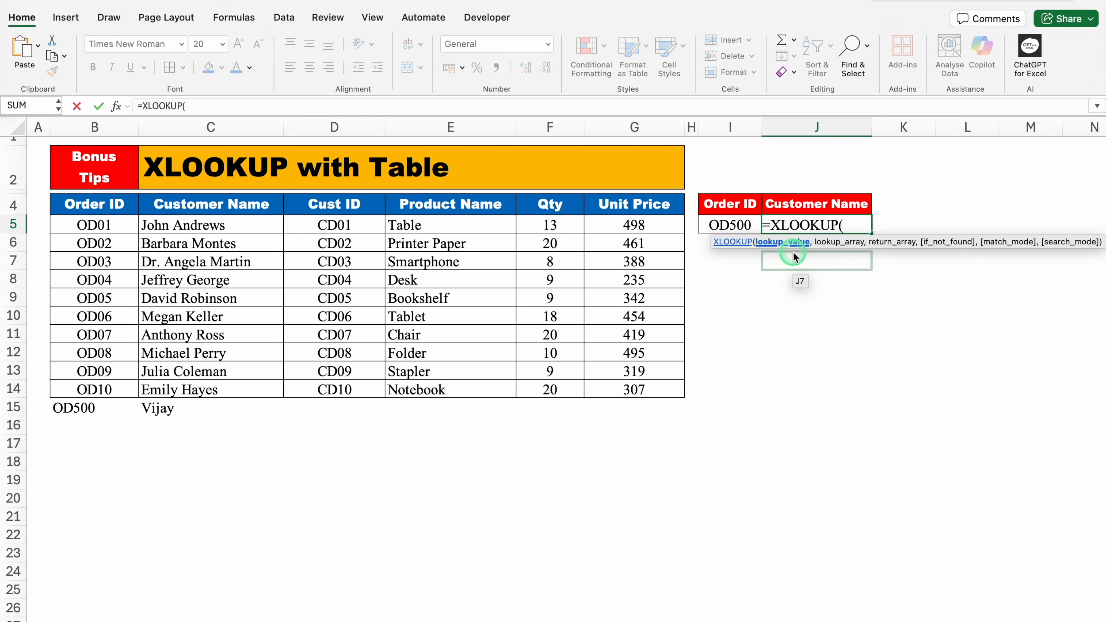
left_click(728, 221)
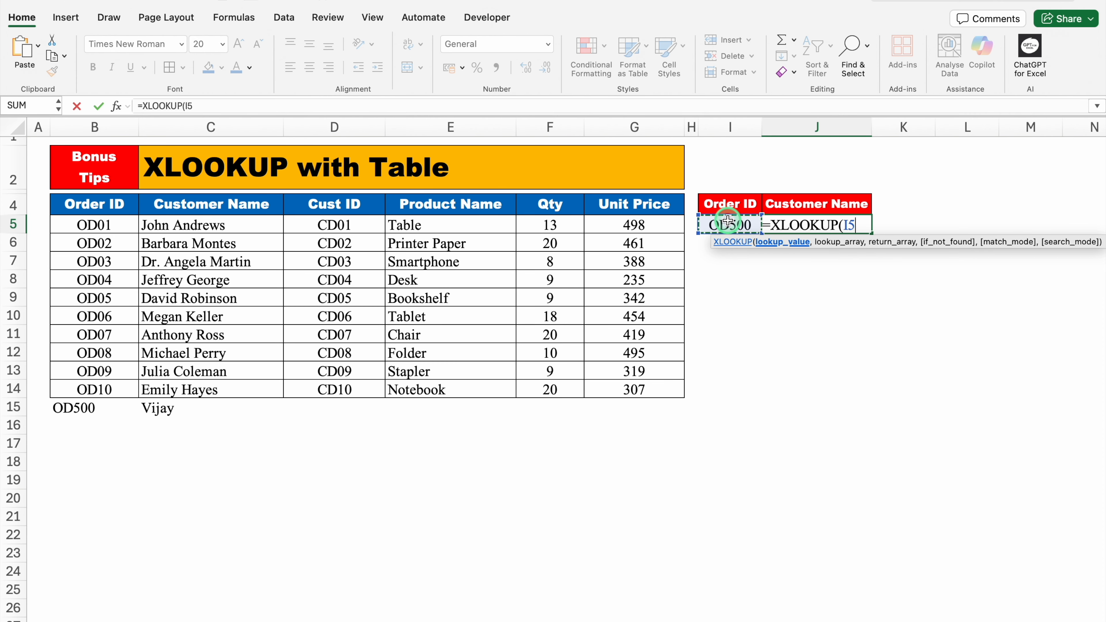
type(",")
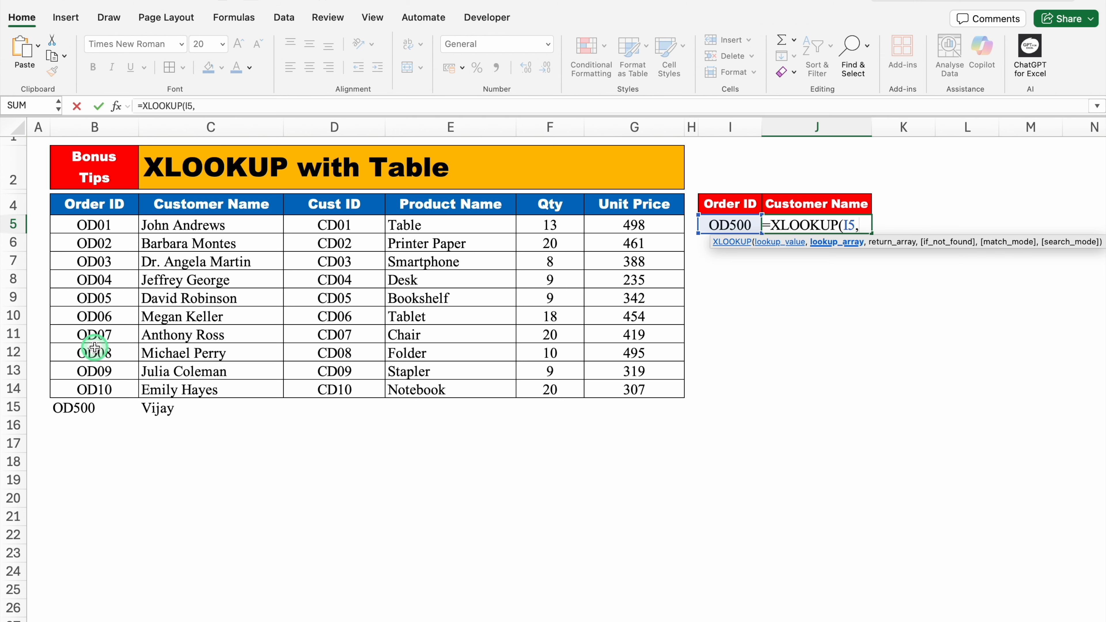
left_click(93, 127)
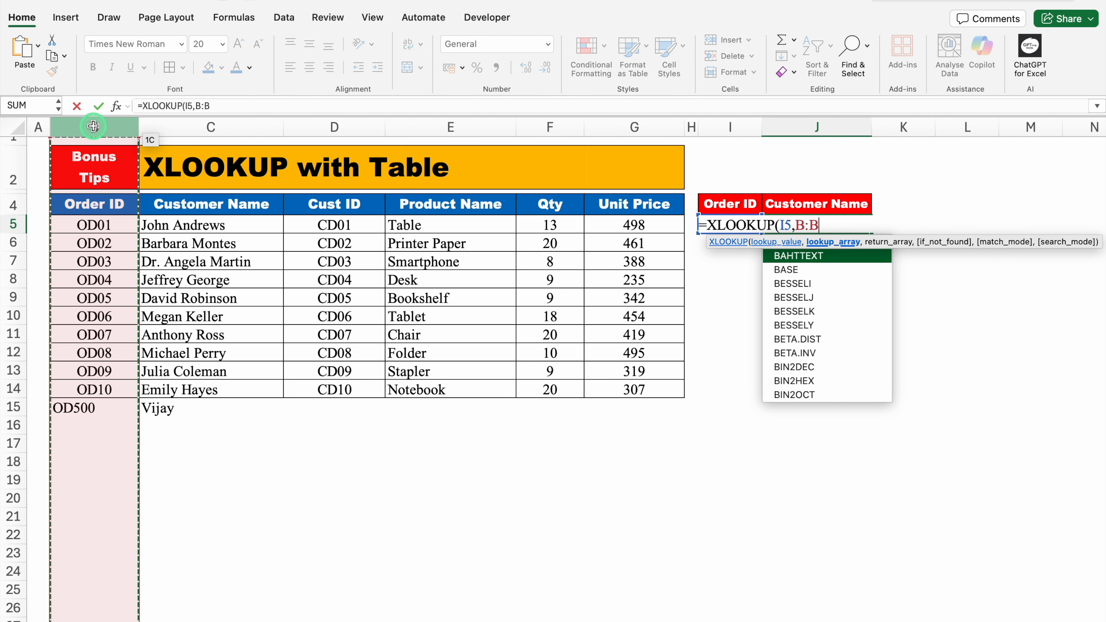
type(",")
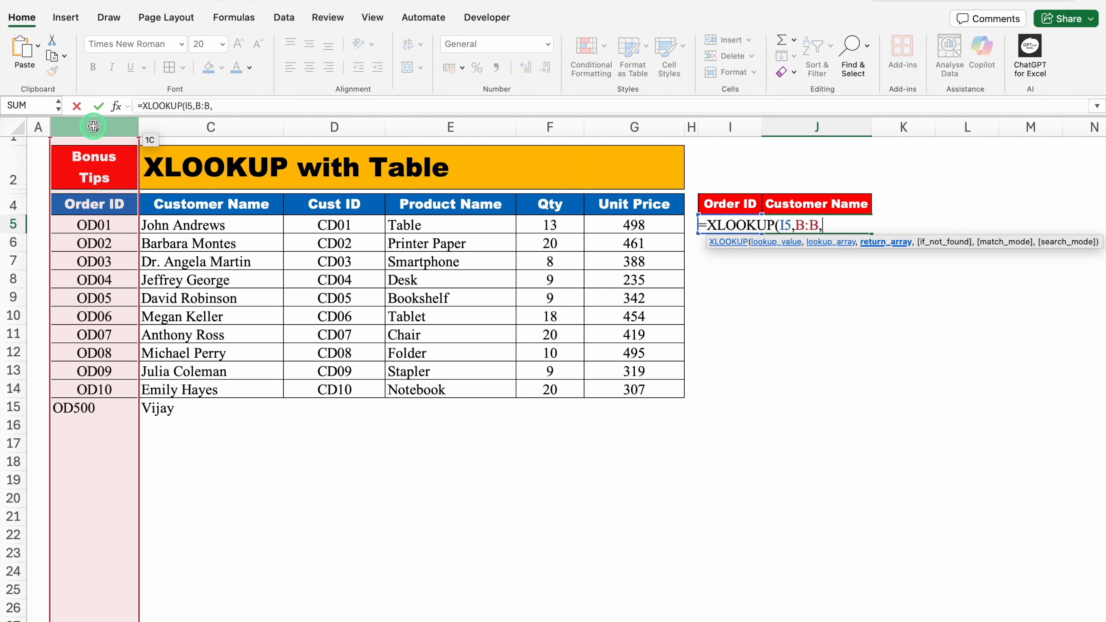
left_click(194, 127)
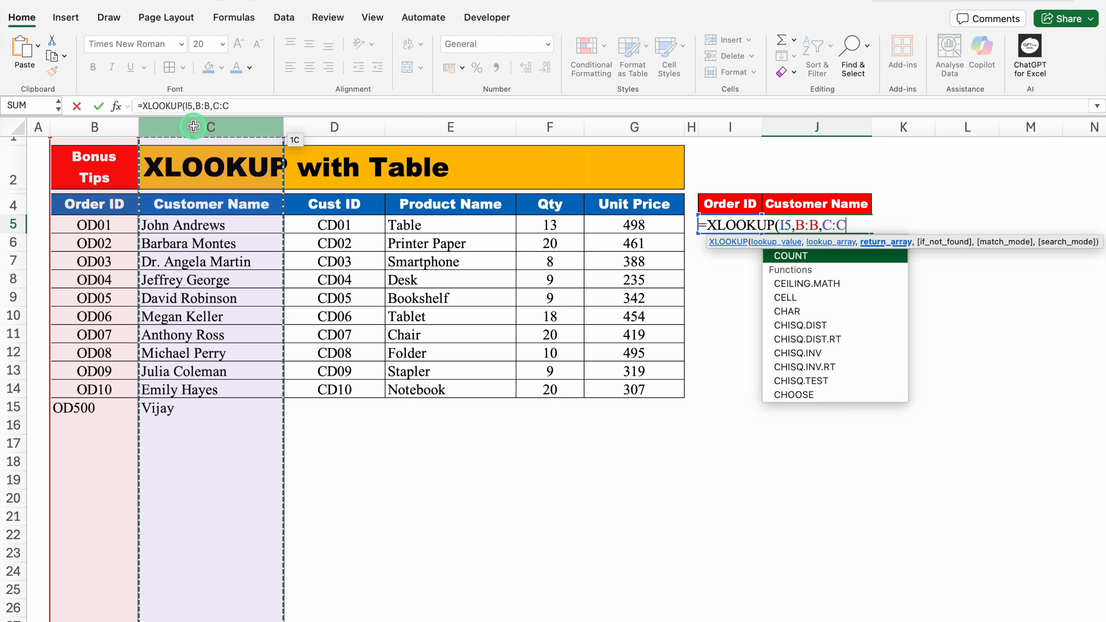
type(")")
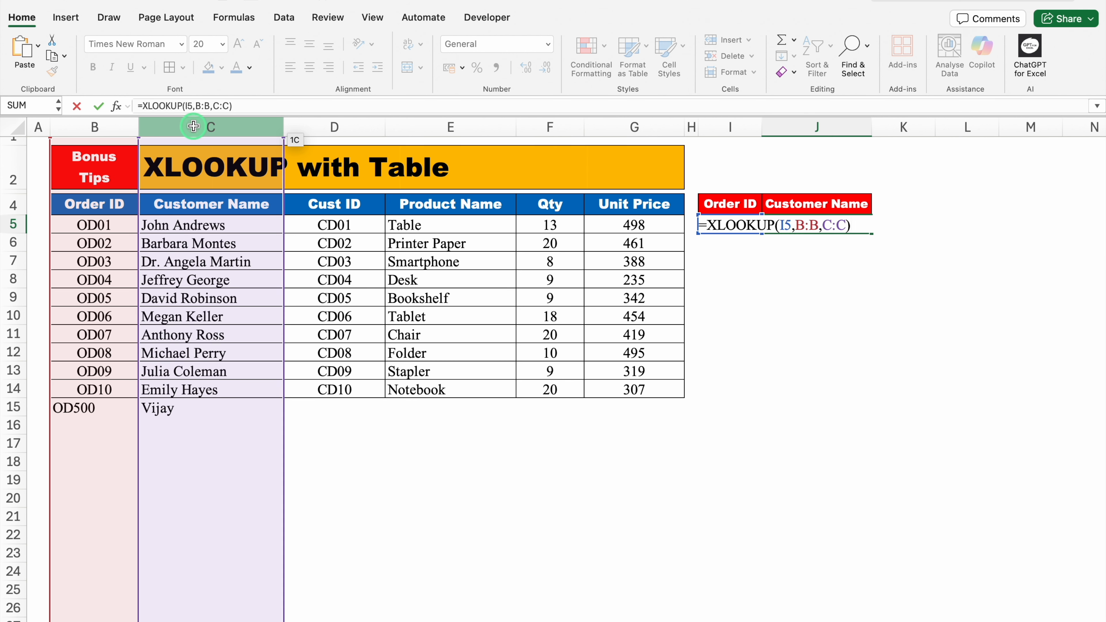
key("Return")
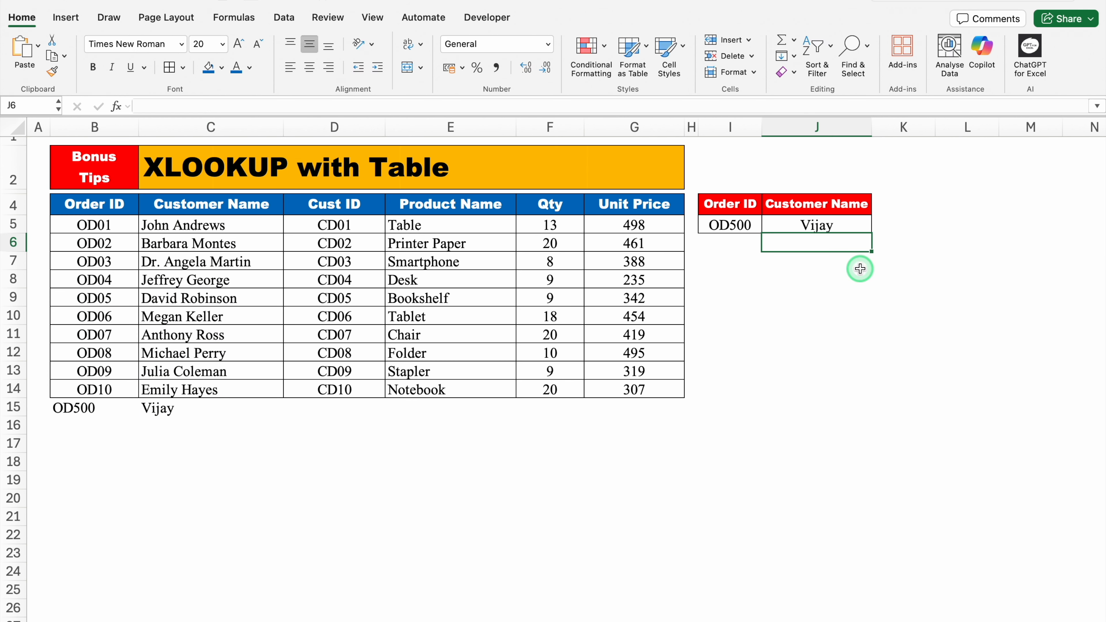
- Add another record outside the data in row 18, with a new order ID in B18 and a customer name in C18
left_click(91, 464)
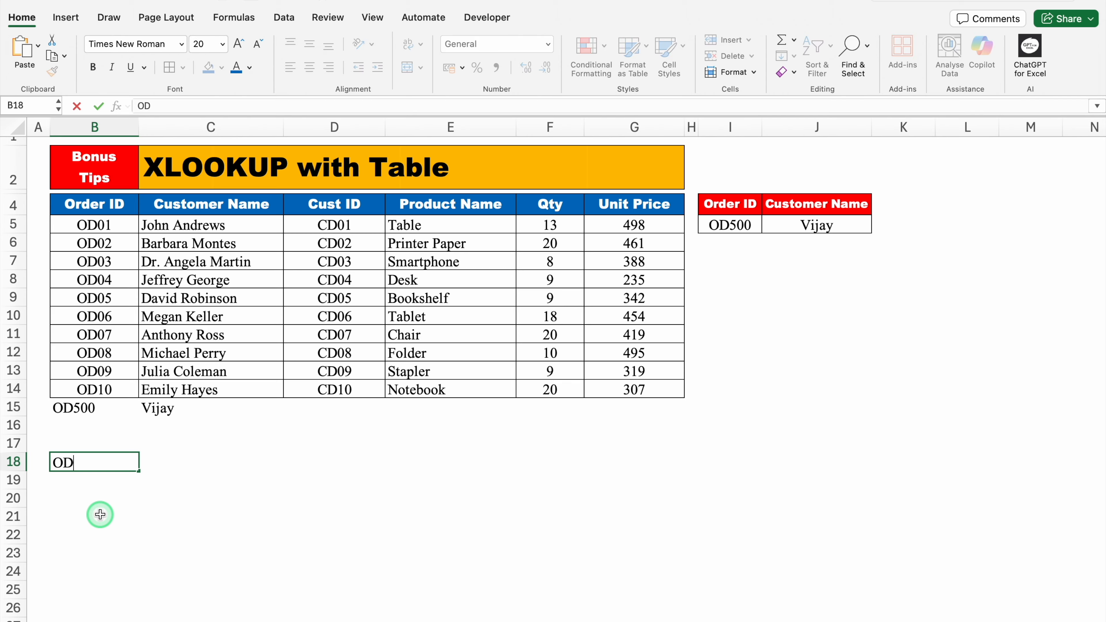
type("00")
key("Return")
left_click(164, 469)
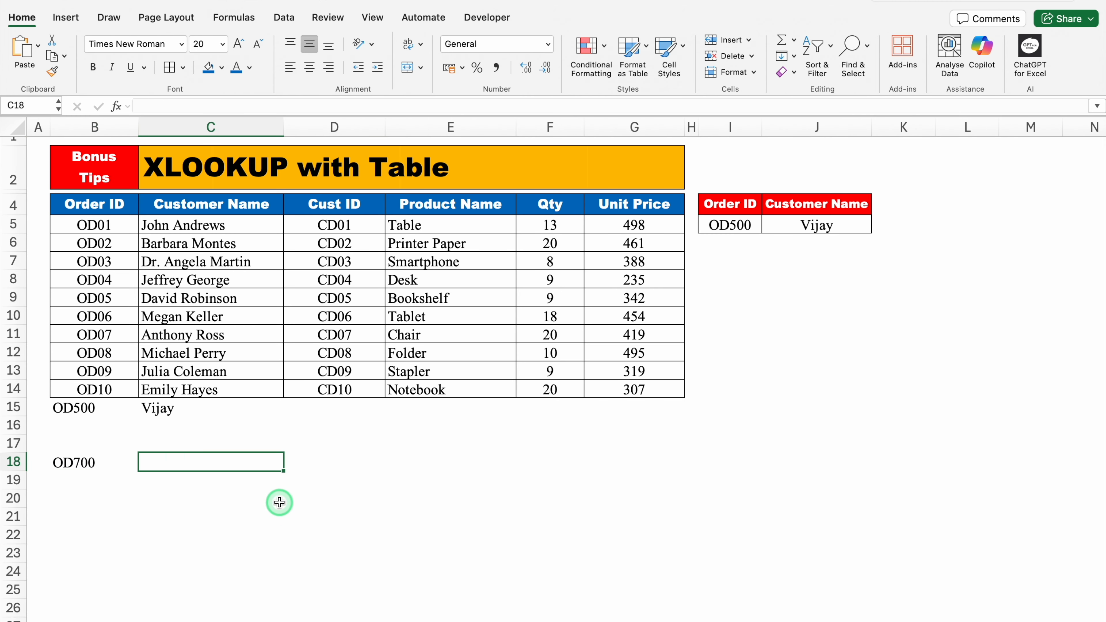
type("VIjay 2")
key("Return")
- Set the lookup order ID in I5 to the one listed in B18 to test the whole-column formula
left_click(743, 224)
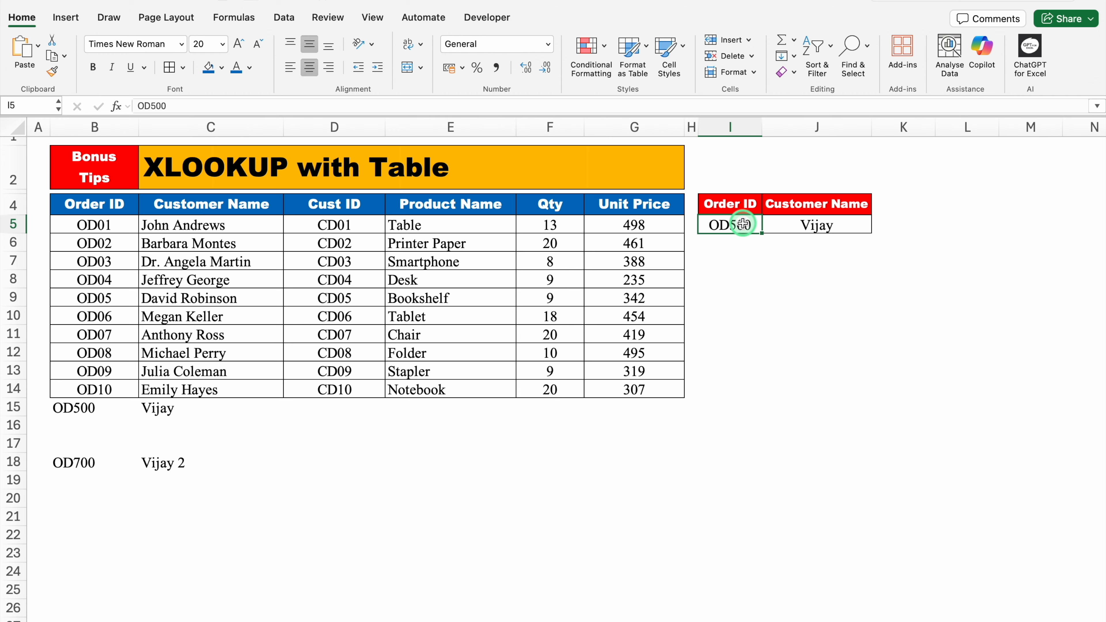
type("OD7")
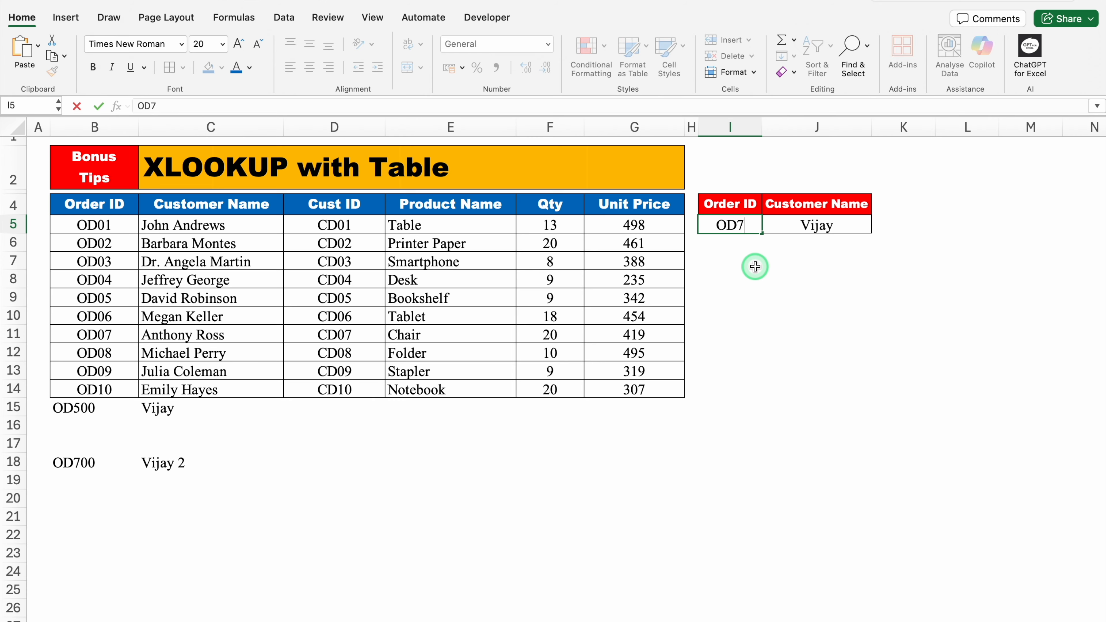
type("00")
key("Return")
left_click(844, 376)
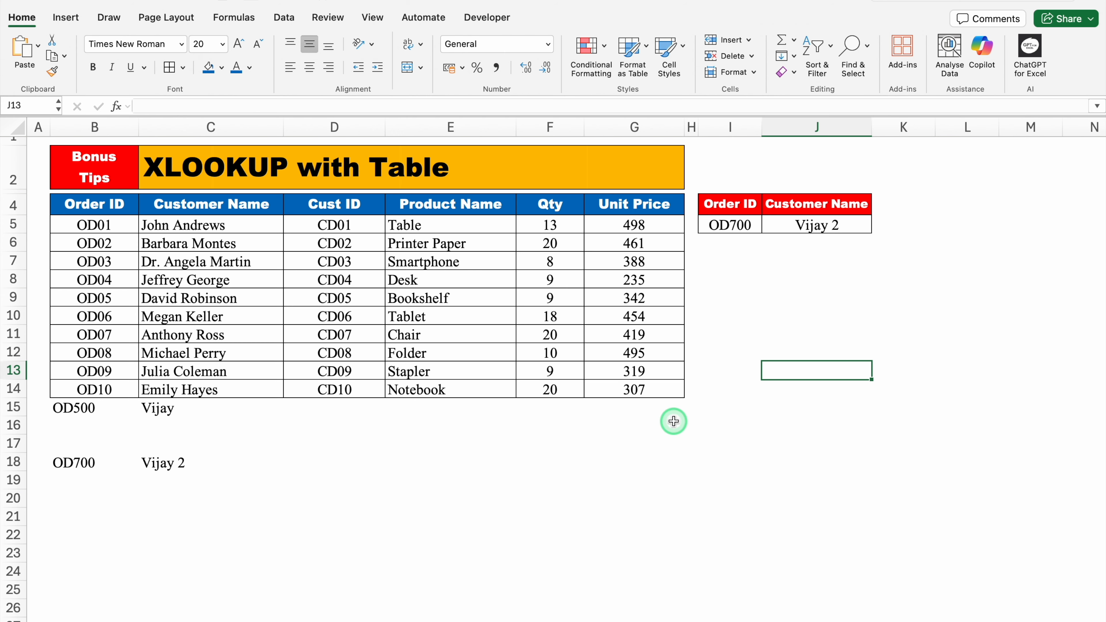
- Clear the test records in B15:C18 and the lookup value and formula in I5:J5
left_click_drag(99, 410, 176, 468)
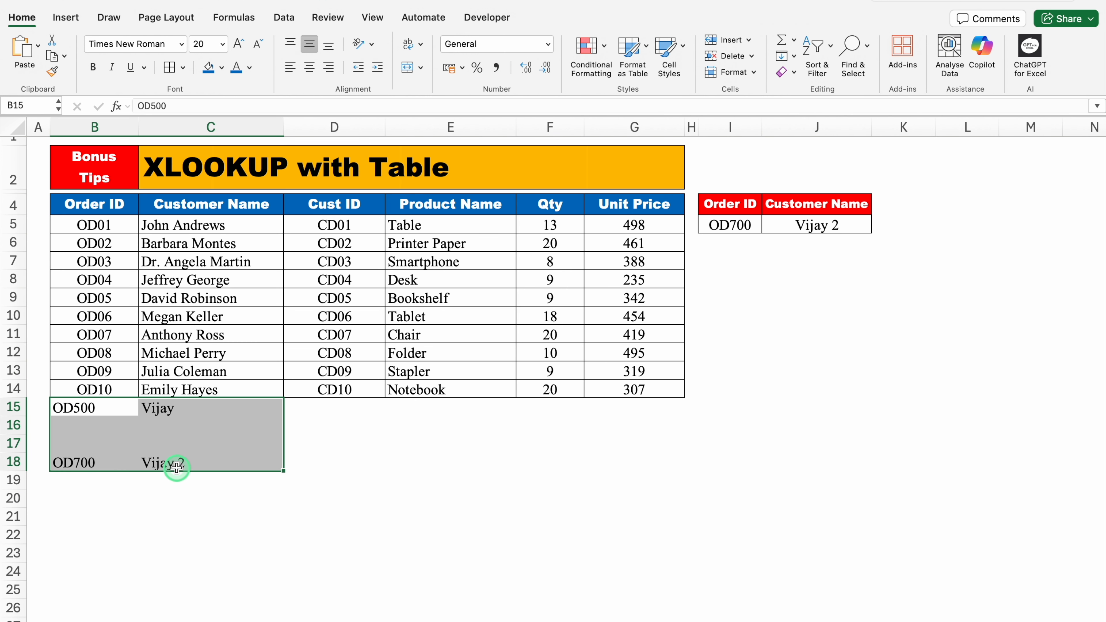
key("Delete")
left_click_drag(730, 225, 785, 222)
key("Delete")
- Enter the order ID listed in B7 in lookup cell I5
left_click(718, 230)
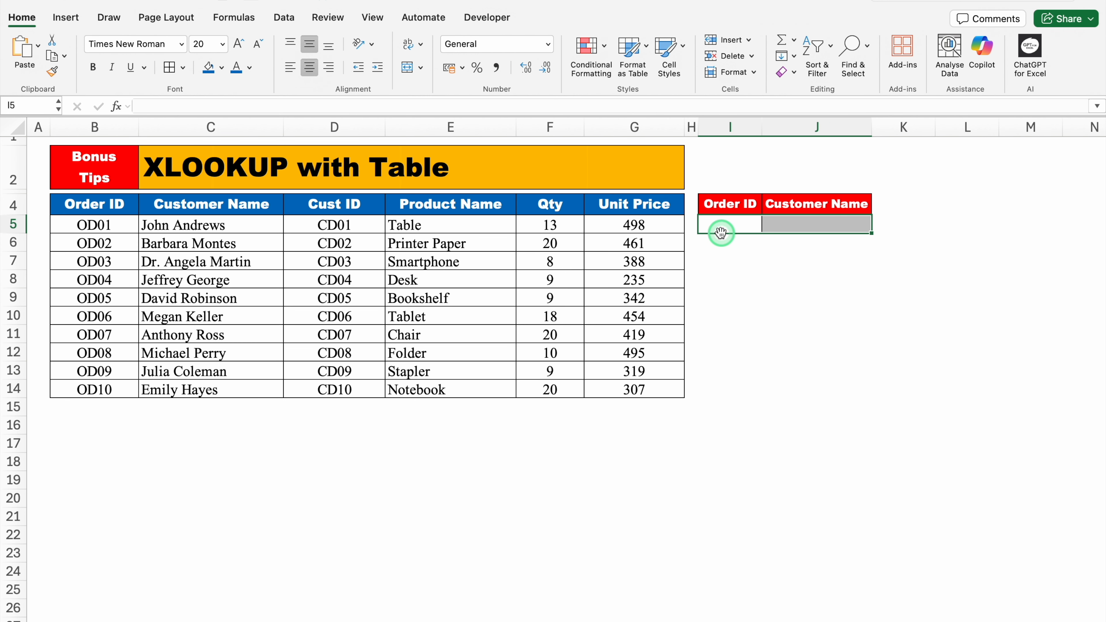
type("OD03")
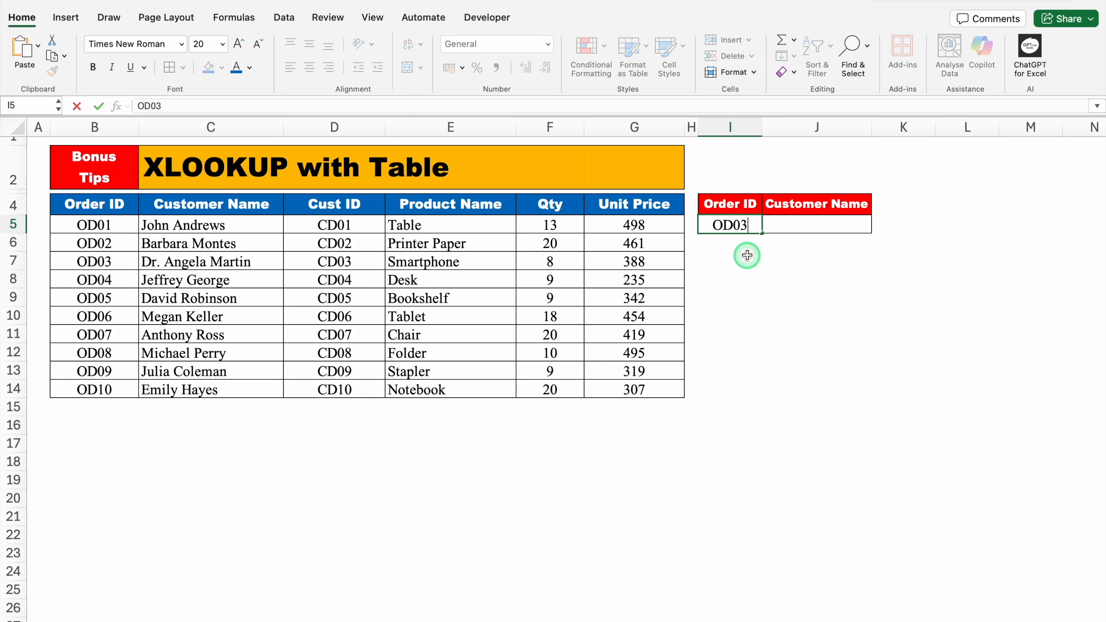
key("Return")
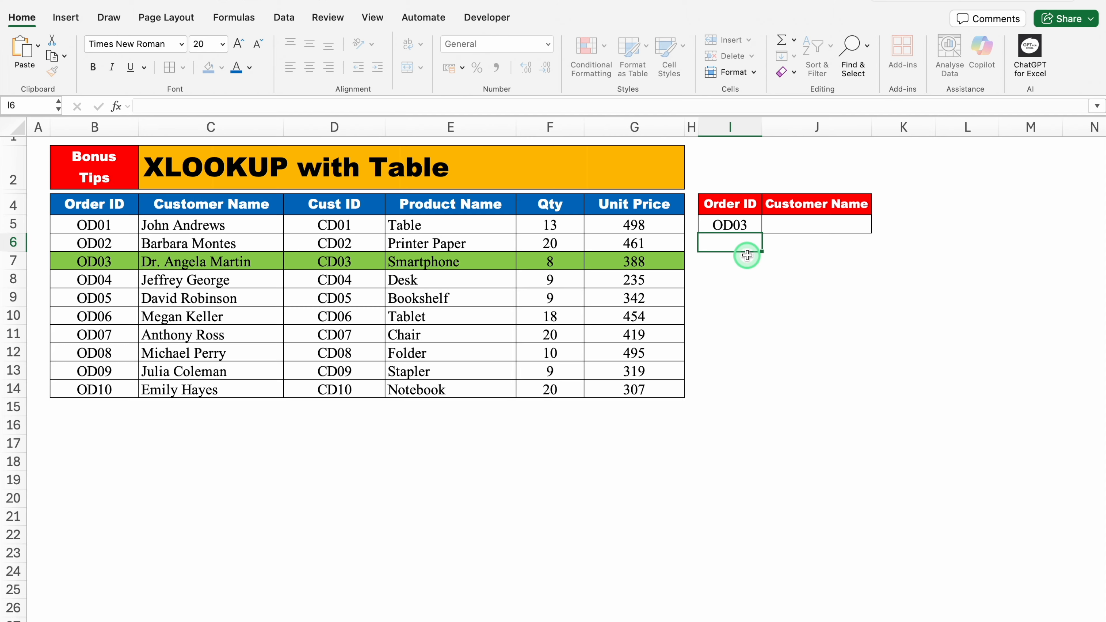
- Convert the order data in B4:G14 into a table with headers
left_click(817, 231)
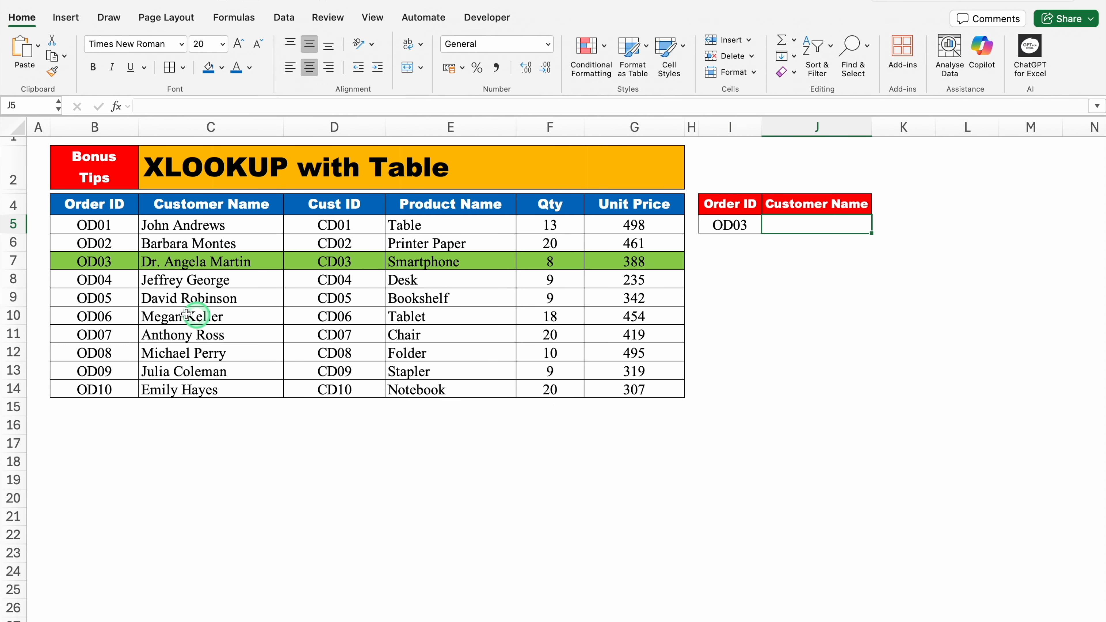
left_click(194, 283)
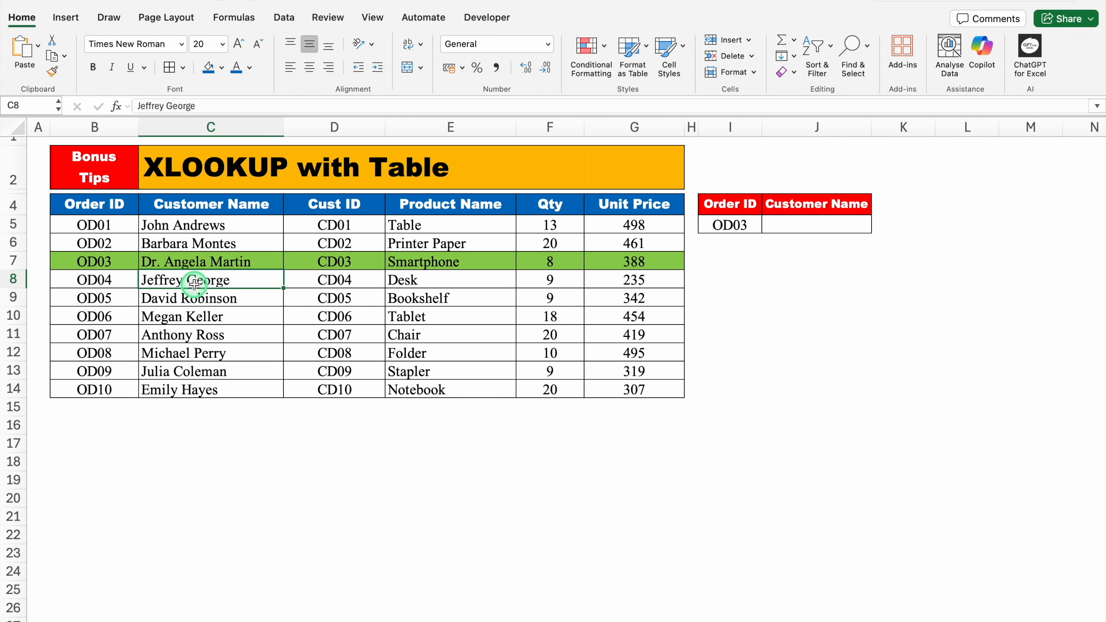
key("ctrl+t")
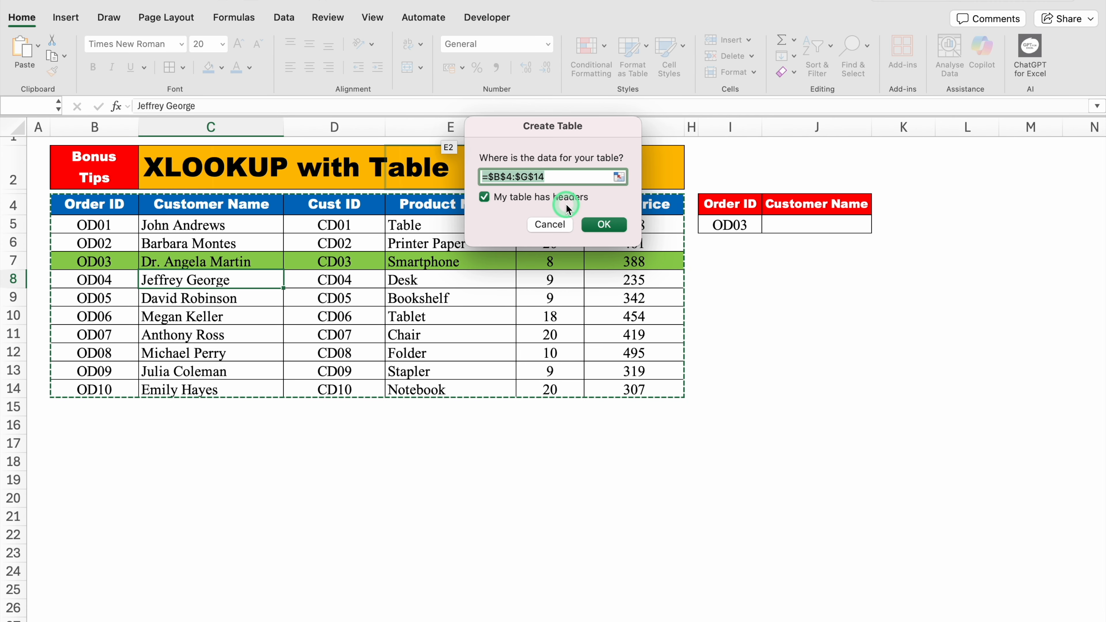
left_click(601, 224)
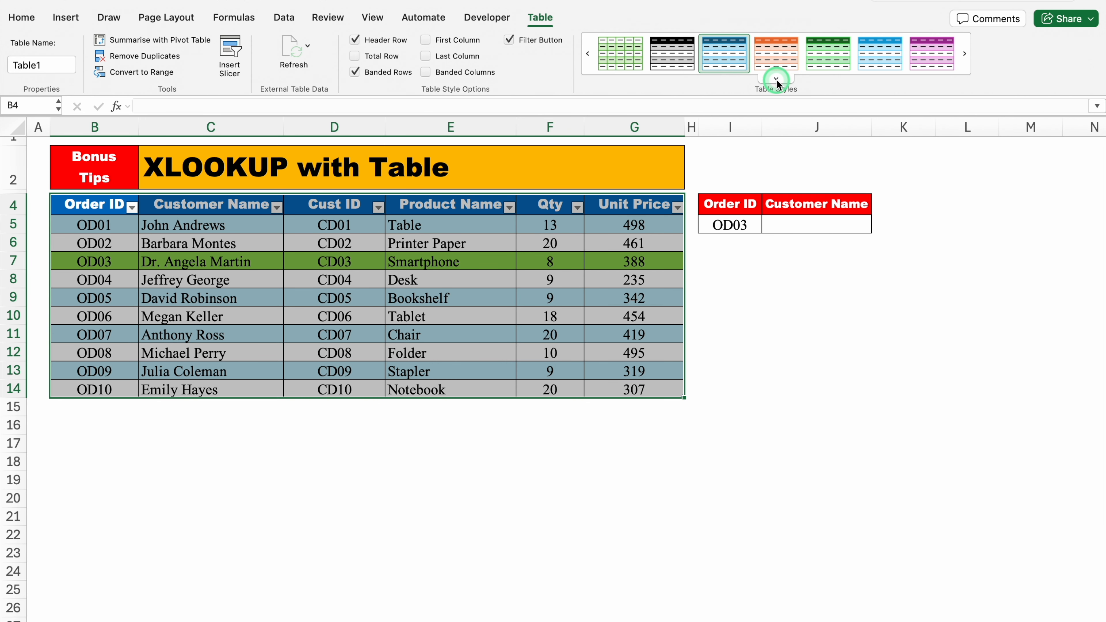
- Apply the first, uncoloured Light style to the order table and turn off its filter buttons
left_click(778, 81)
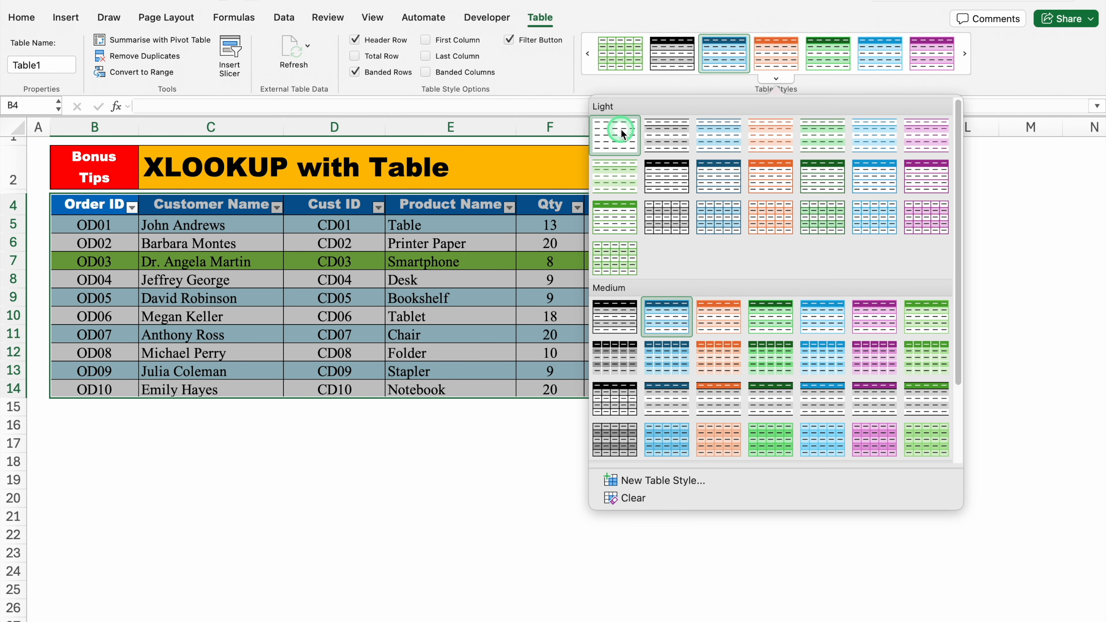
left_click(624, 134)
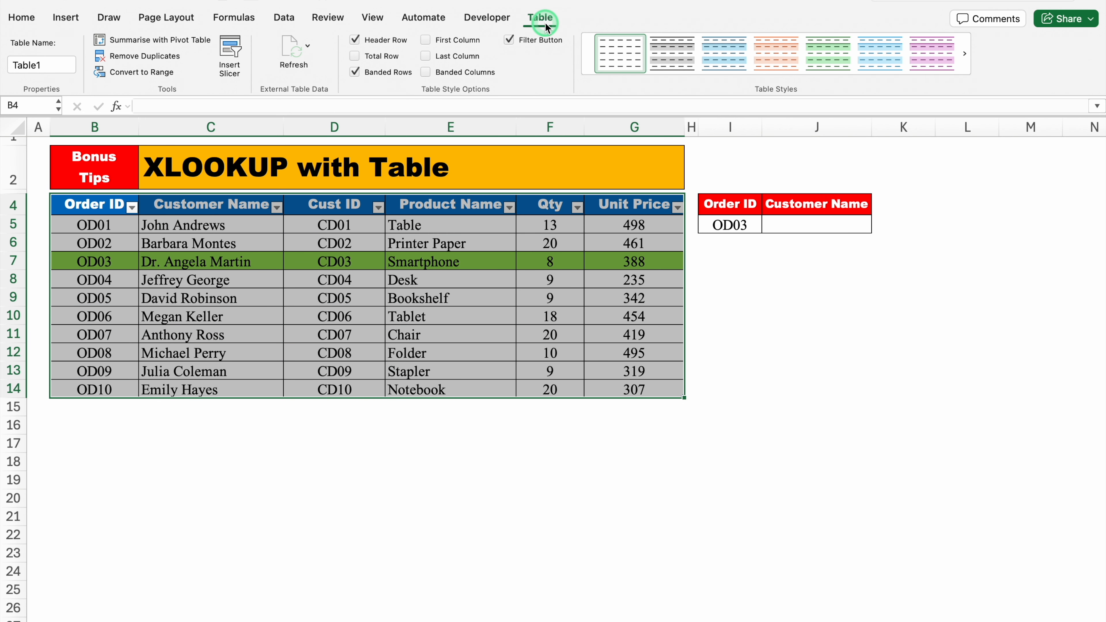
left_click(510, 42)
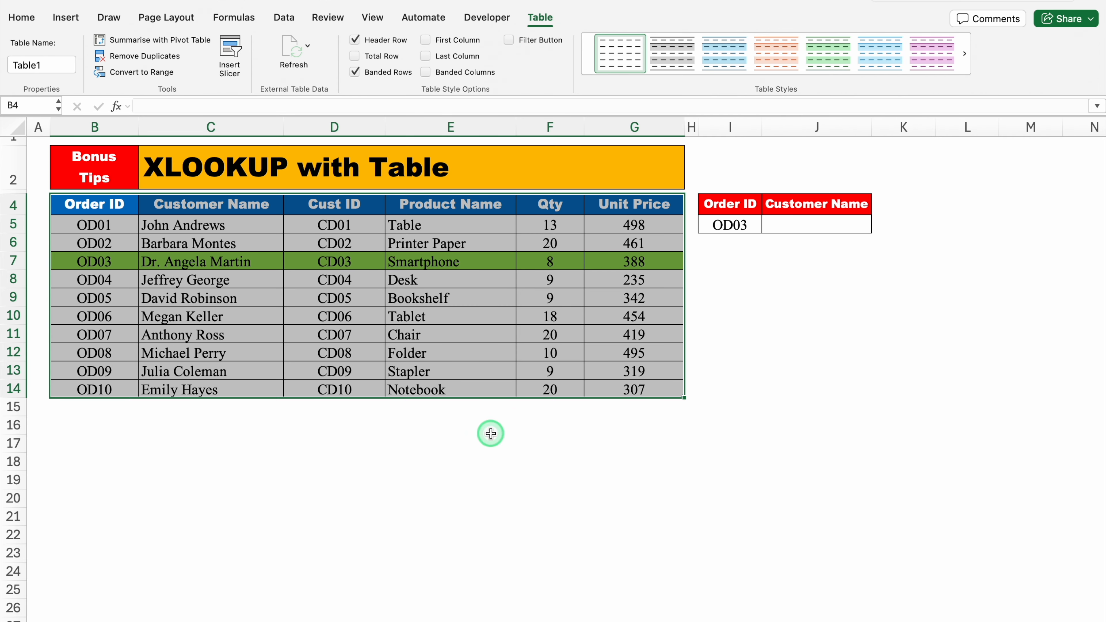
- Enter an XLOOKUP formula in J5 that finds I5 in Table1's full Order ID column and returns Customer Name, and autofit column J
left_click(816, 226)
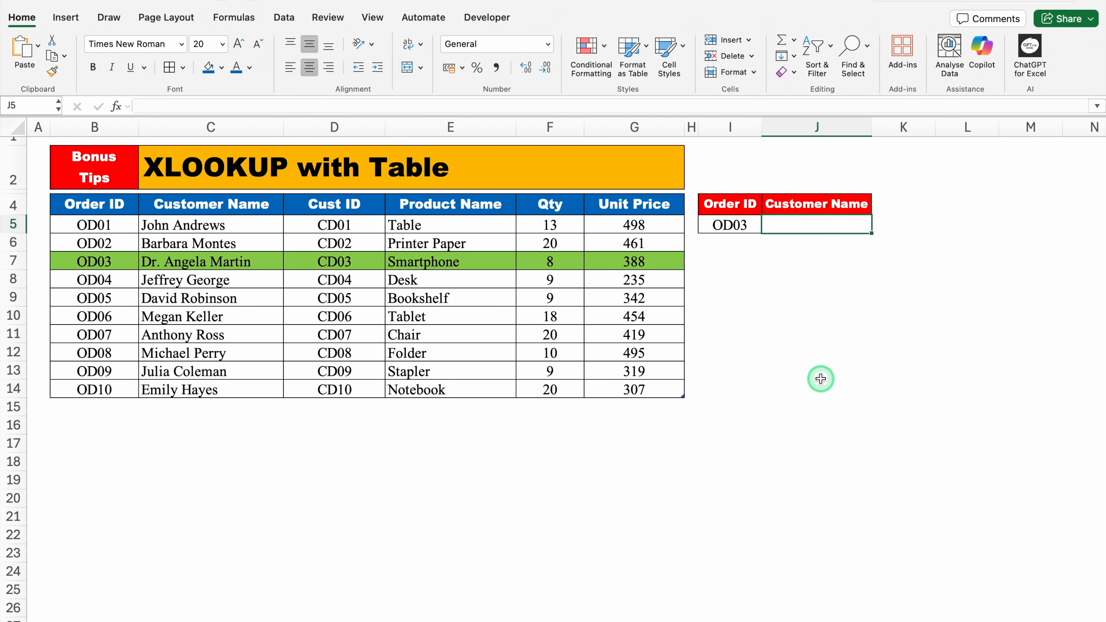
type("=XL")
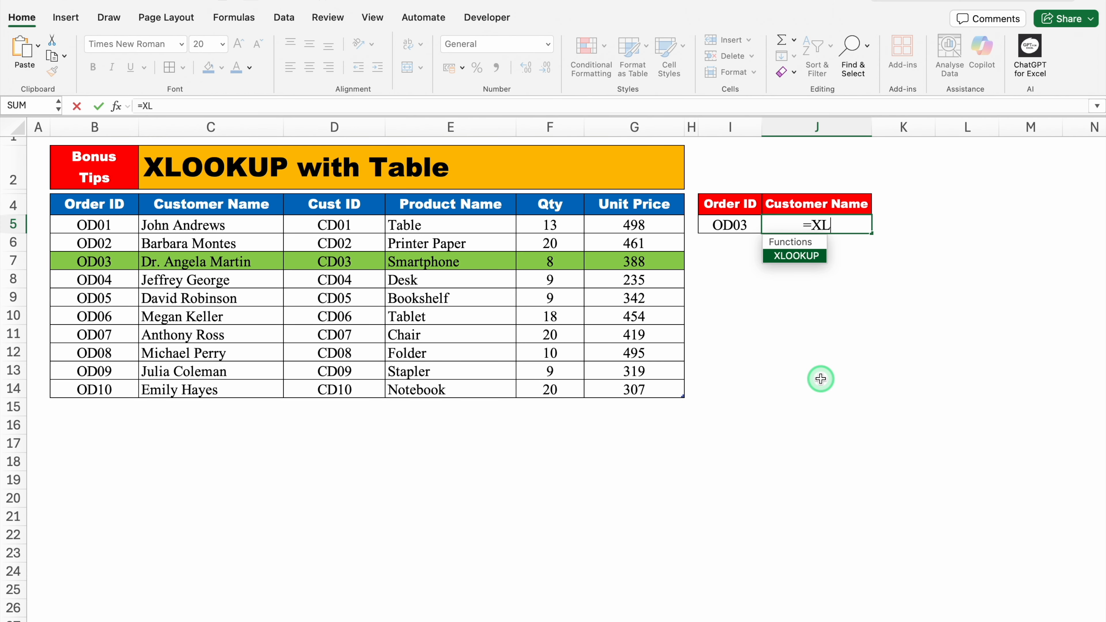
double_click(789, 257)
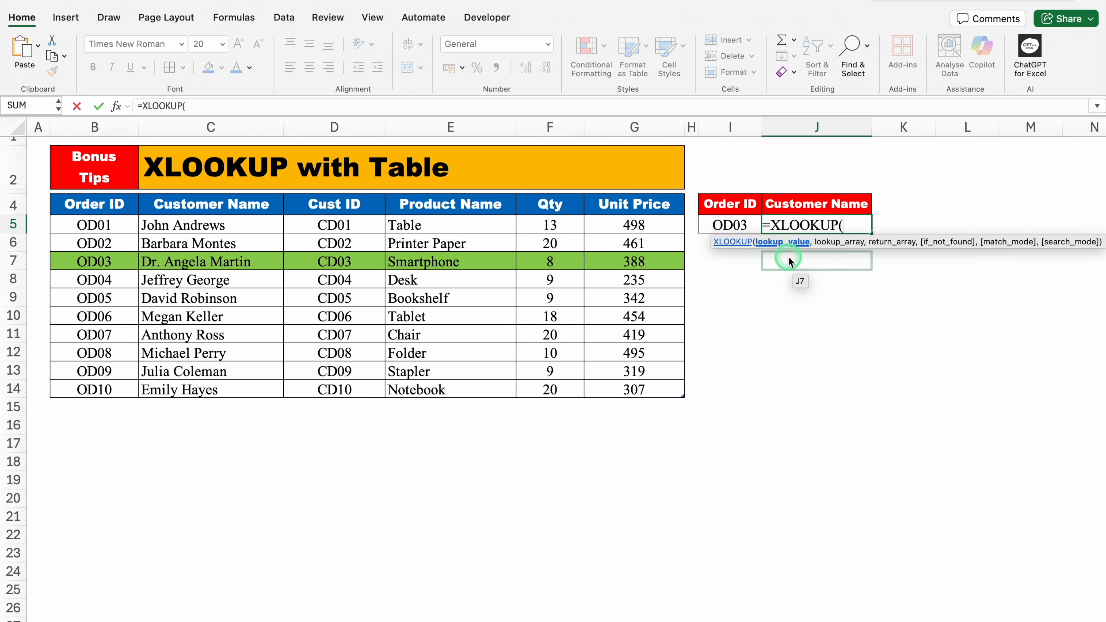
left_click(748, 222)
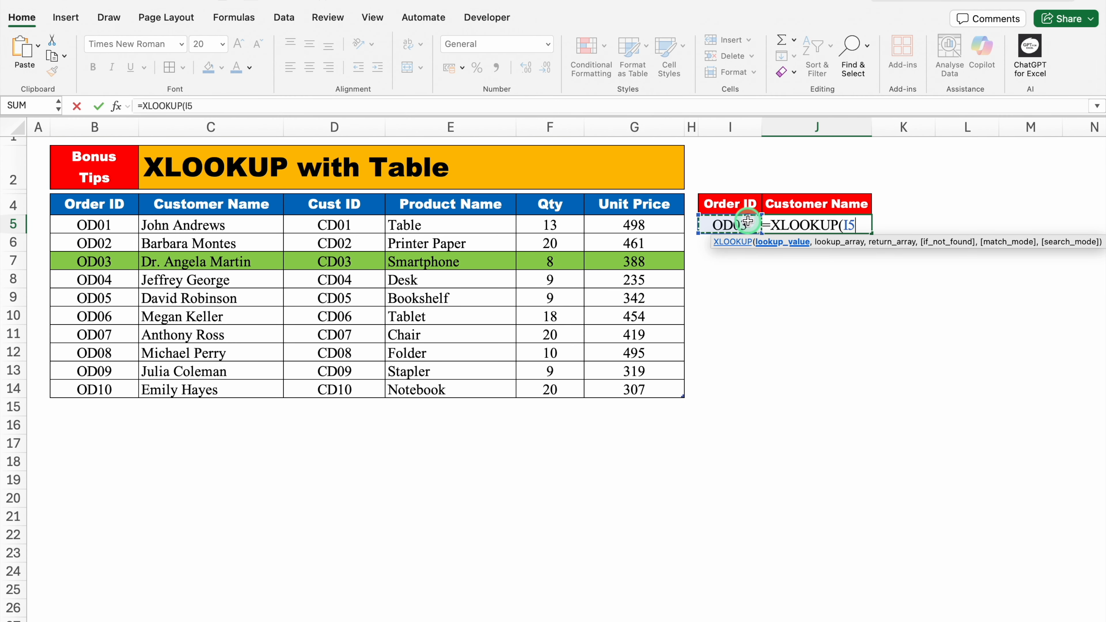
type(",")
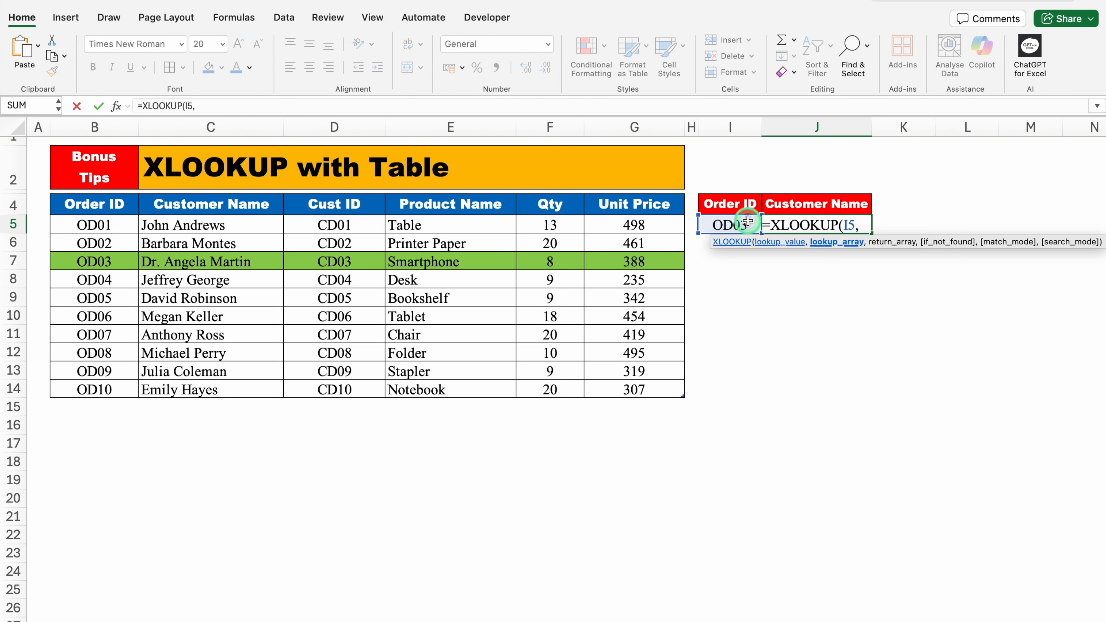
left_click(114, 202)
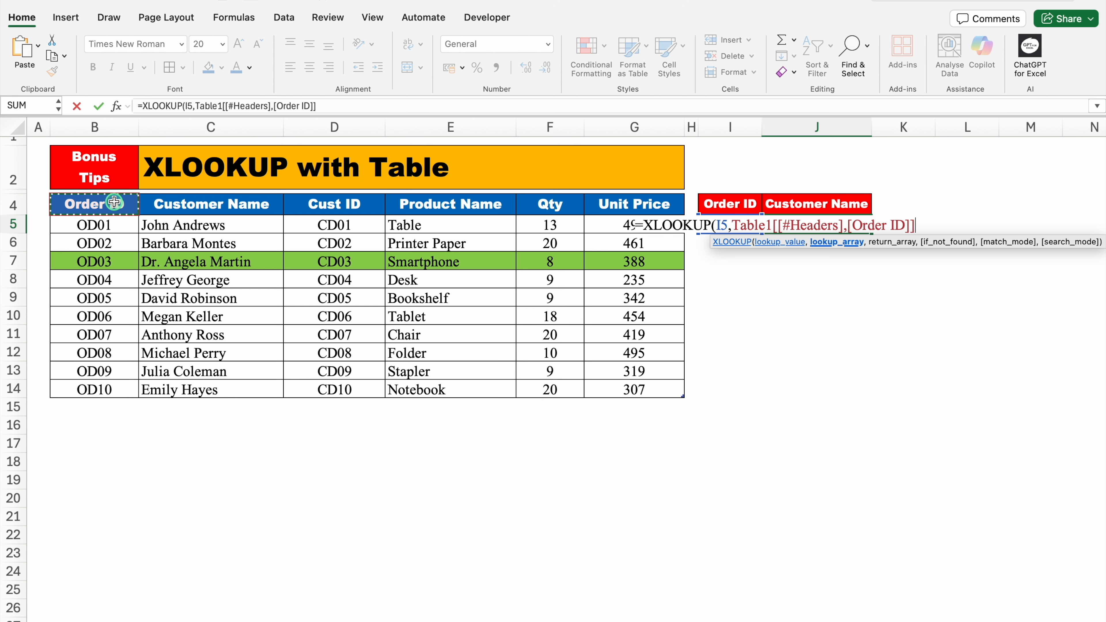
left_click_drag(114, 202, 116, 386)
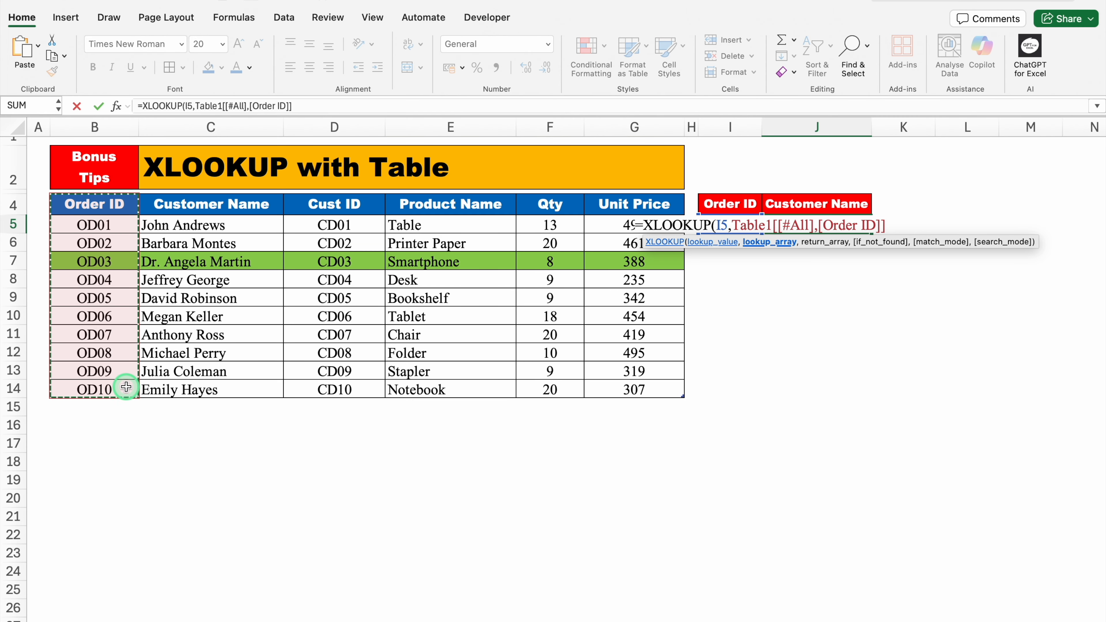
type(",")
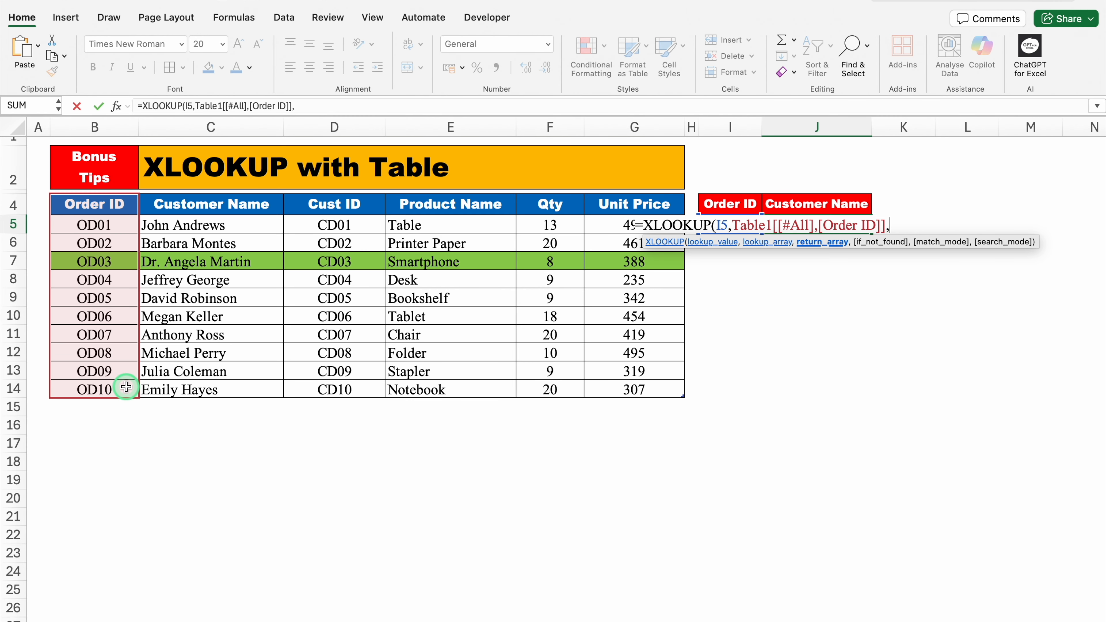
left_click(240, 205)
left_click_drag(241, 206, 240, 383)
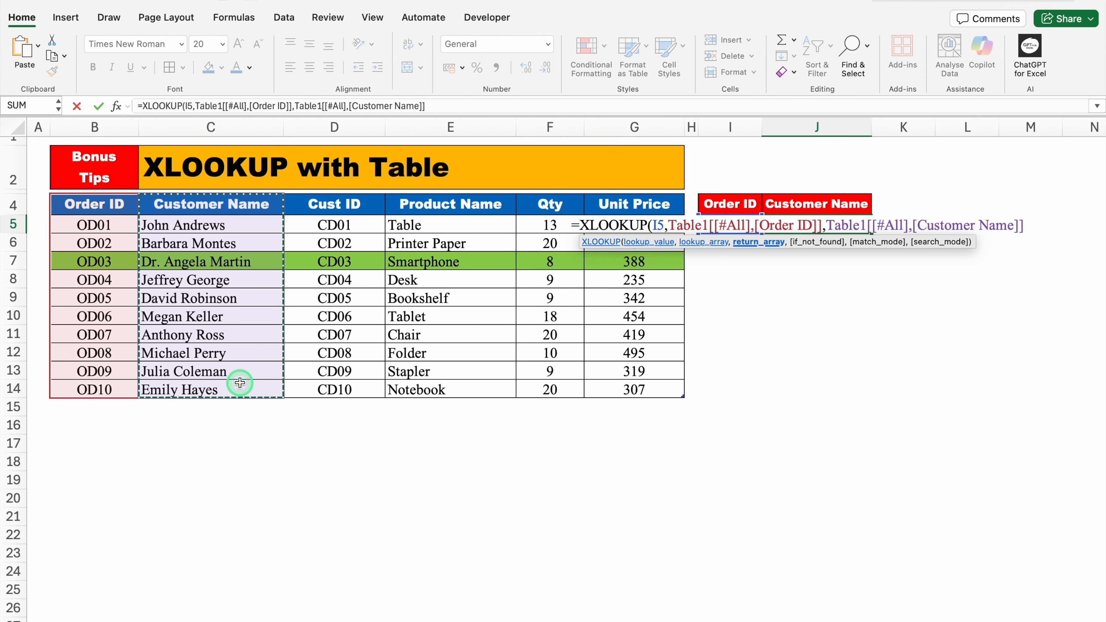
type(")")
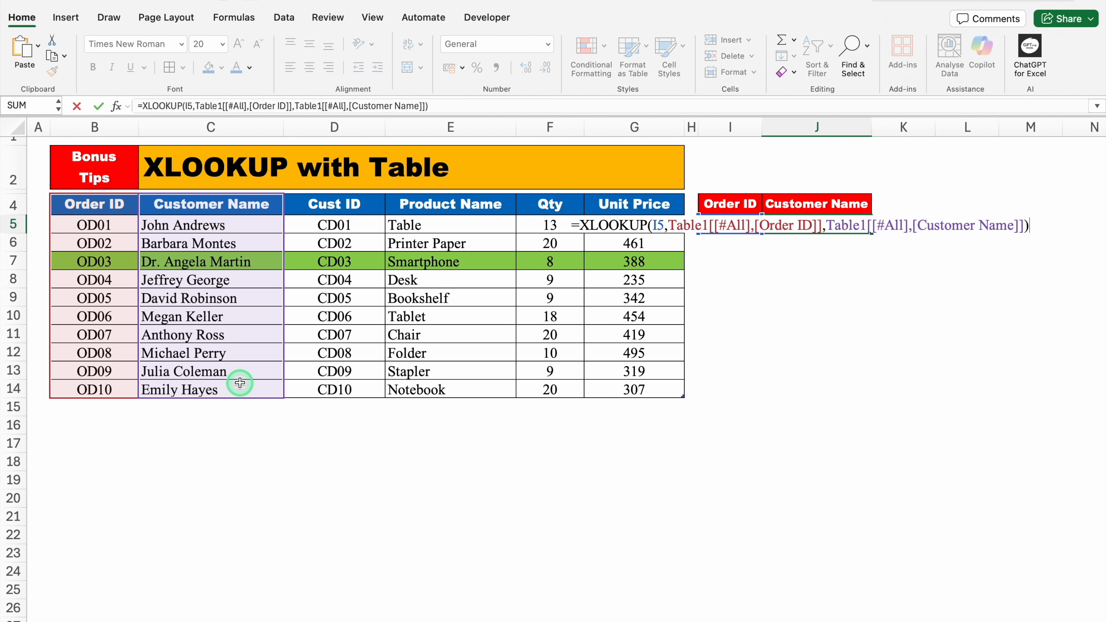
key("Return")
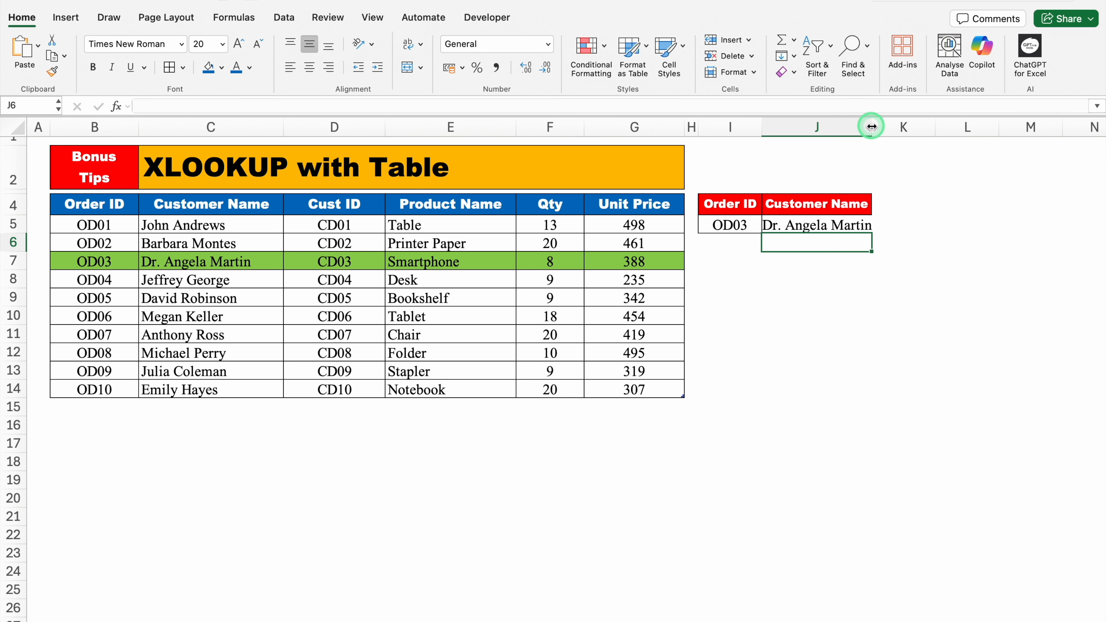
double_click(872, 126)
- Set the lookup order ID in I5 to a new ID that is not in the table
left_click(735, 226)
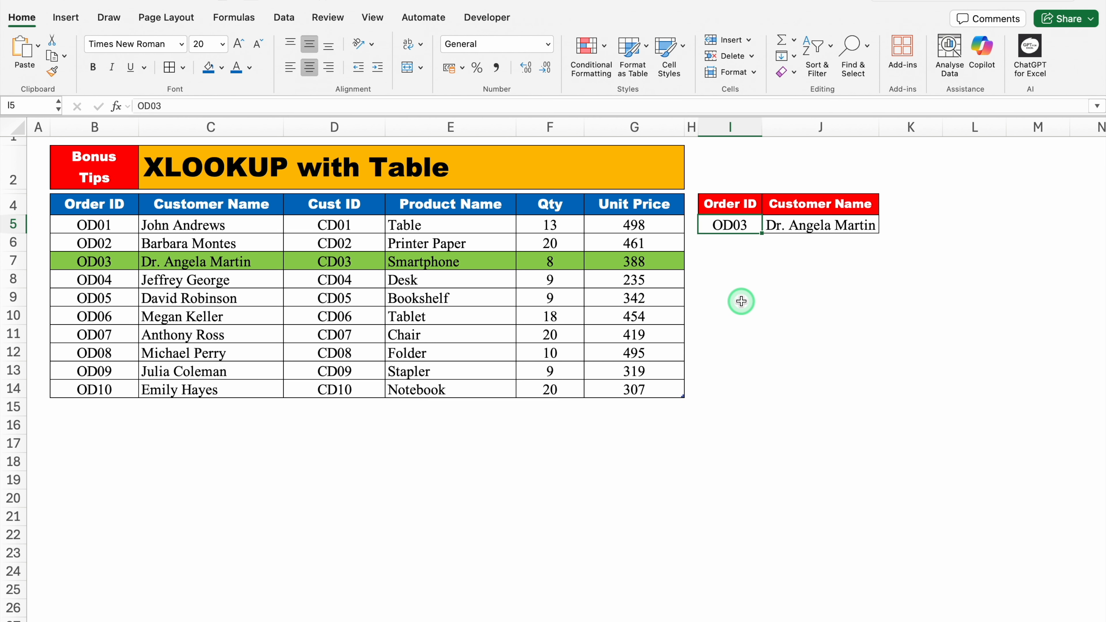
type("OD500")
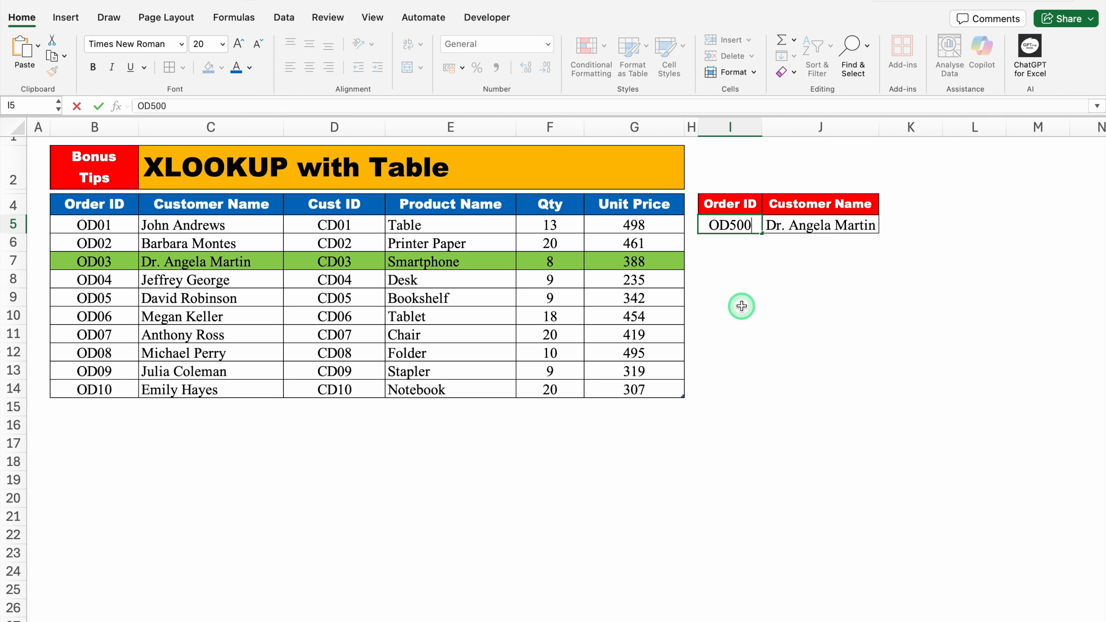
key("Return")
- Add a record directly below the table in row 15, with the order ID from I5 in B15 and a customer name in C15
left_click(118, 406)
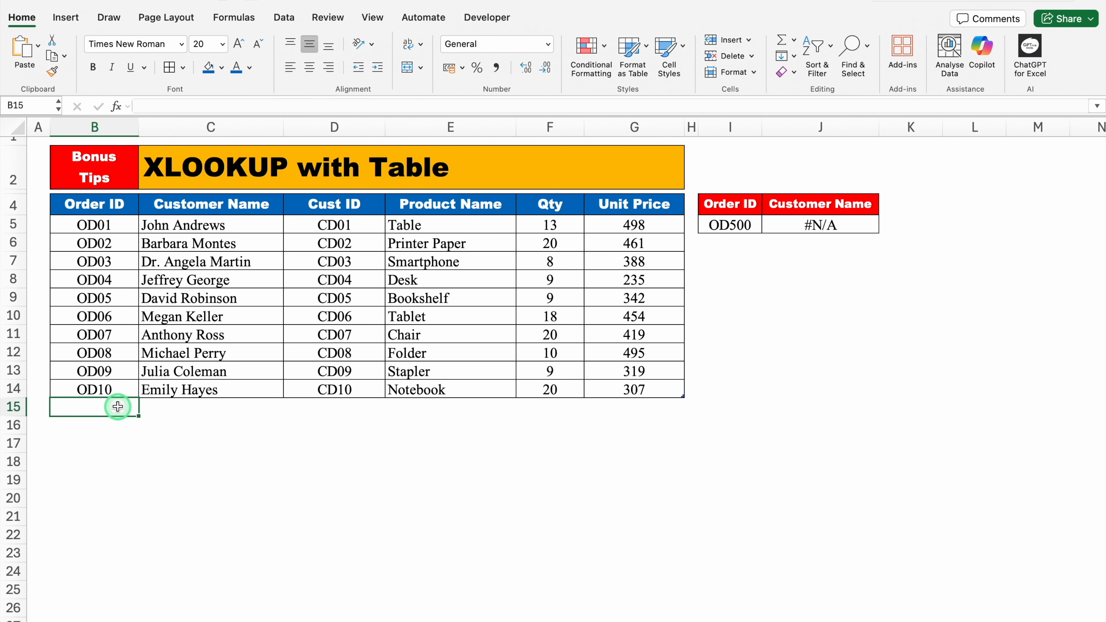
type("OD")
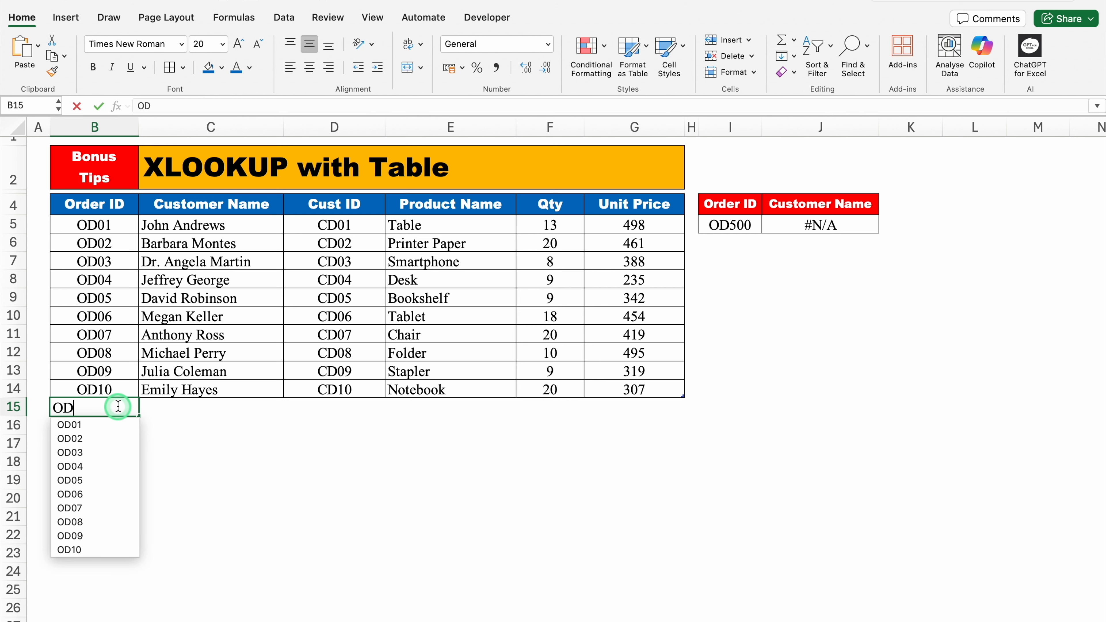
type("500")
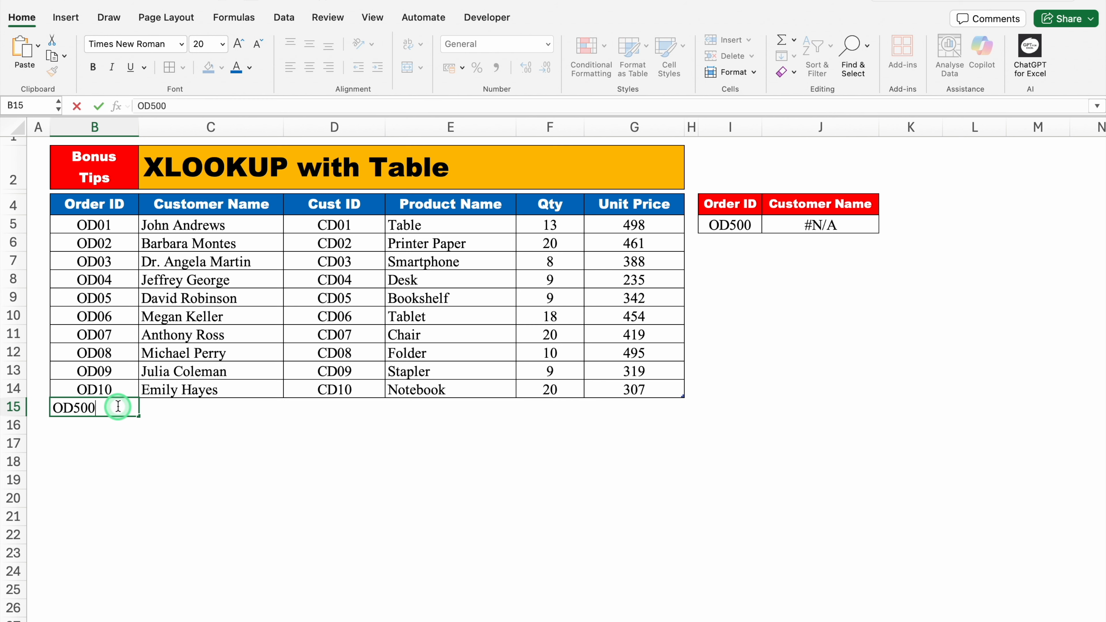
key("Tab")
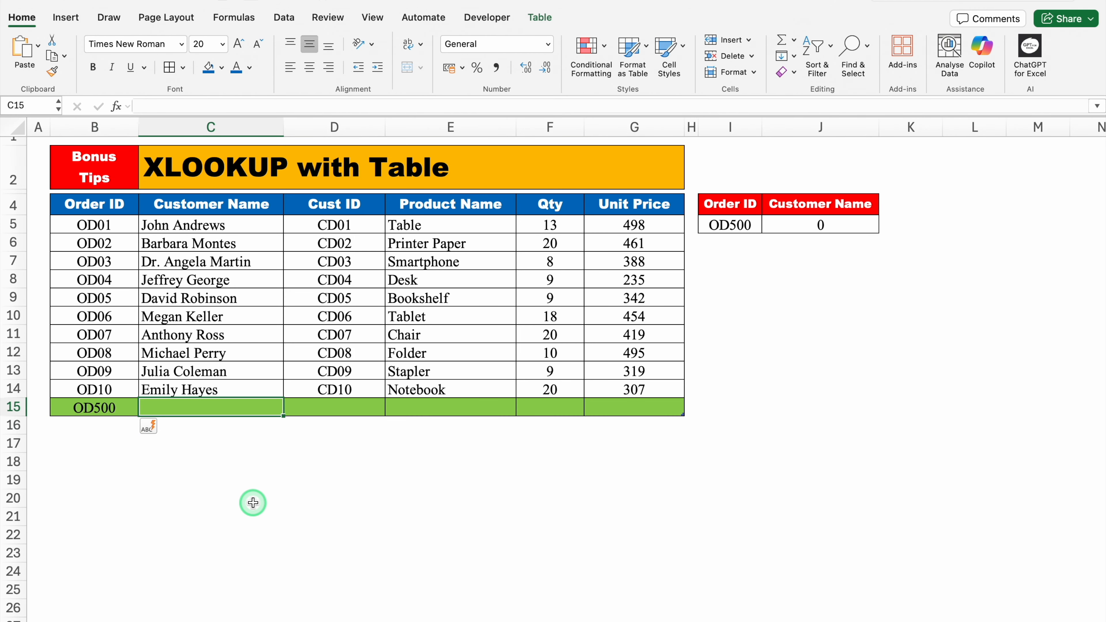
type("Vijay")
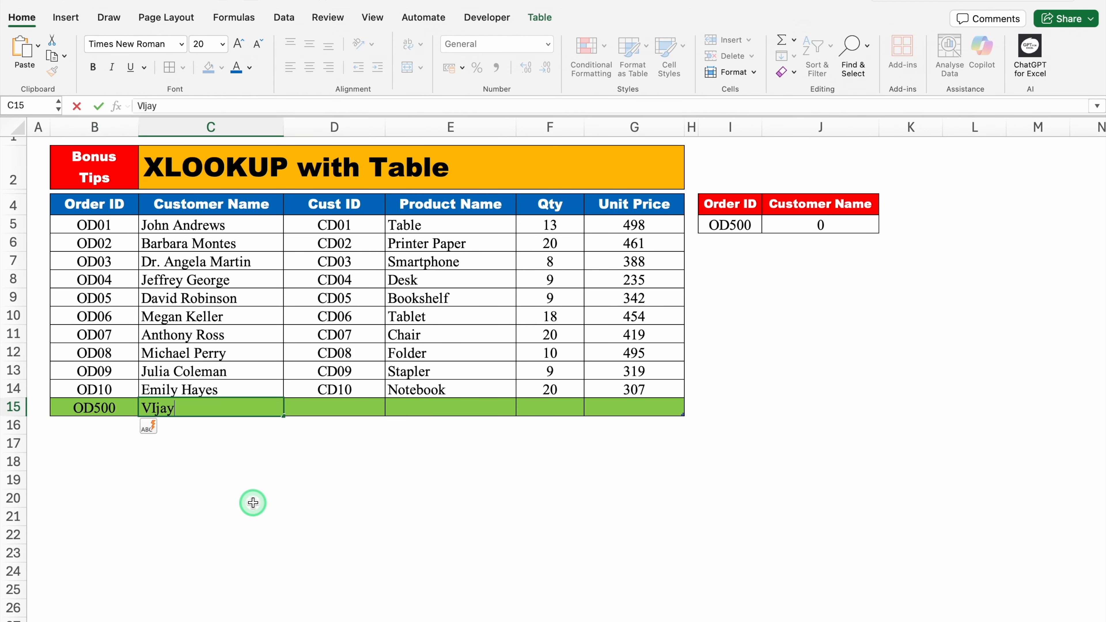
key("Return")
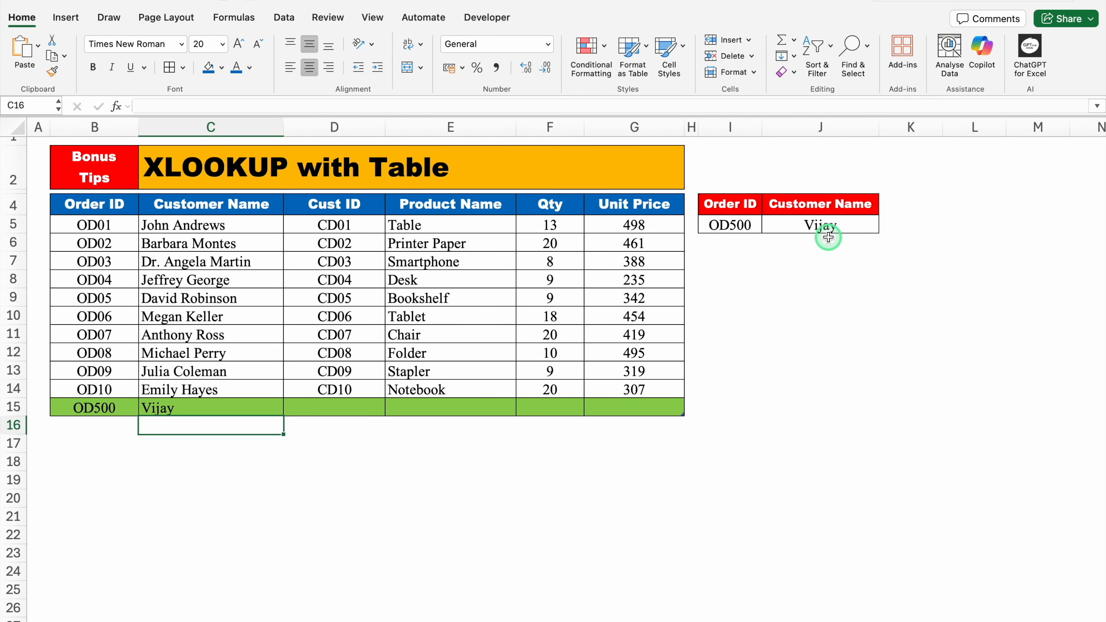
- Add a second record in row 16, with another new order ID in B16 and a customer name in C16
left_click(98, 431)
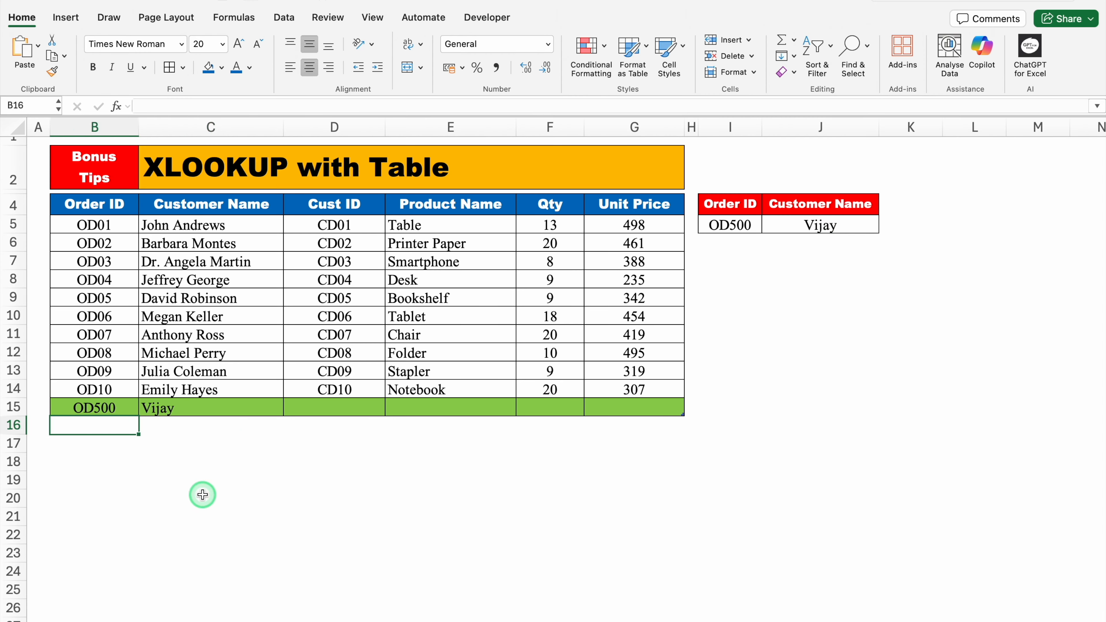
type("OD70")
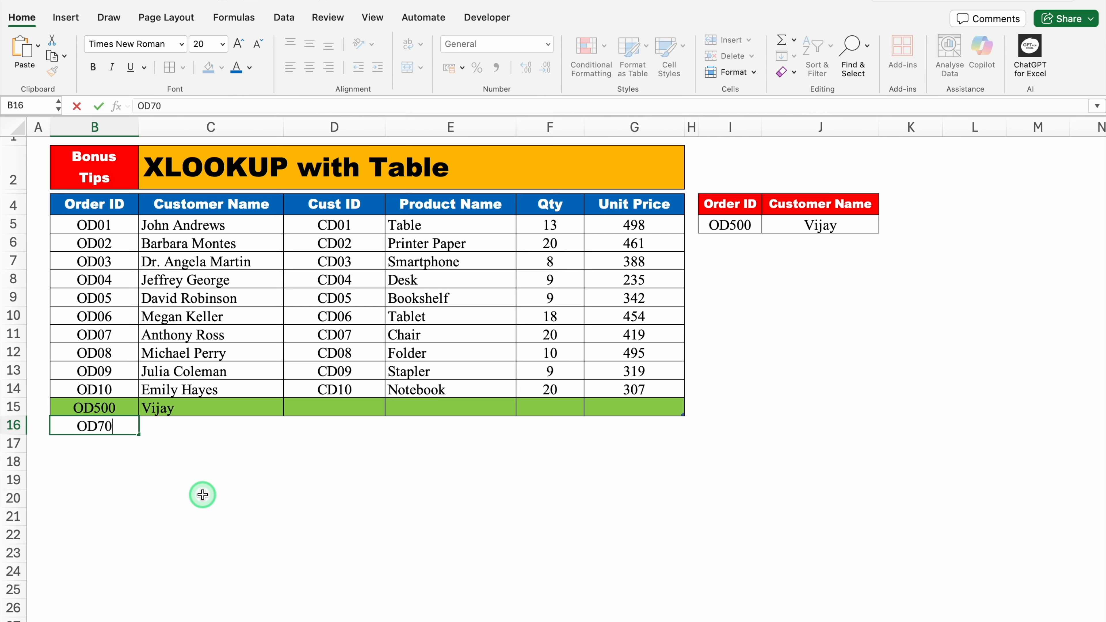
type("0")
key("Return")
key("Up")
key("Right")
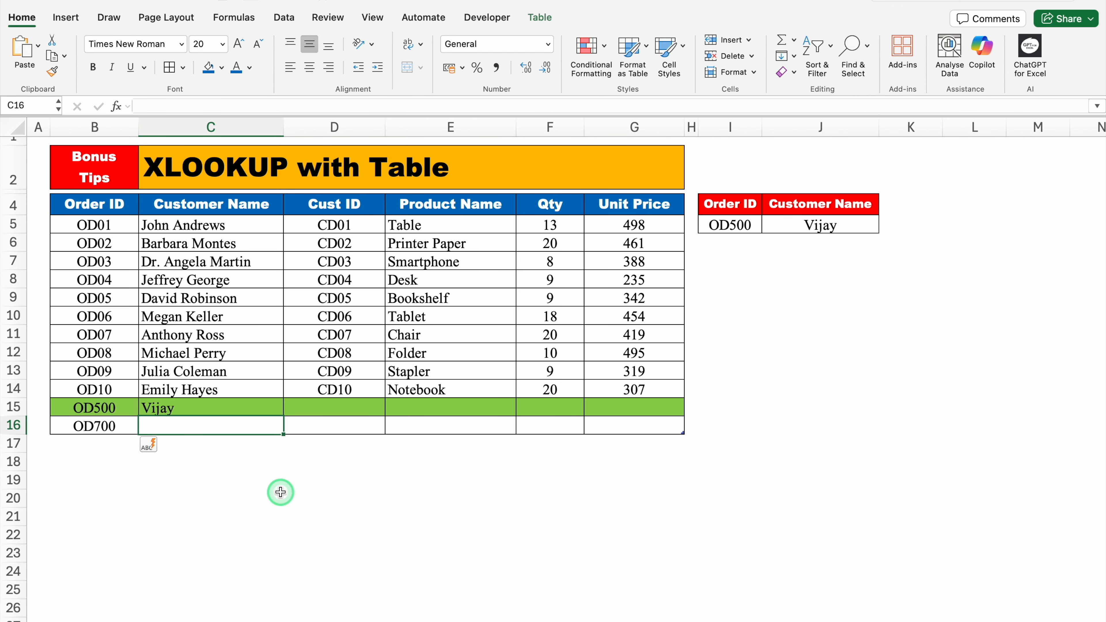
type("Vijay 2")
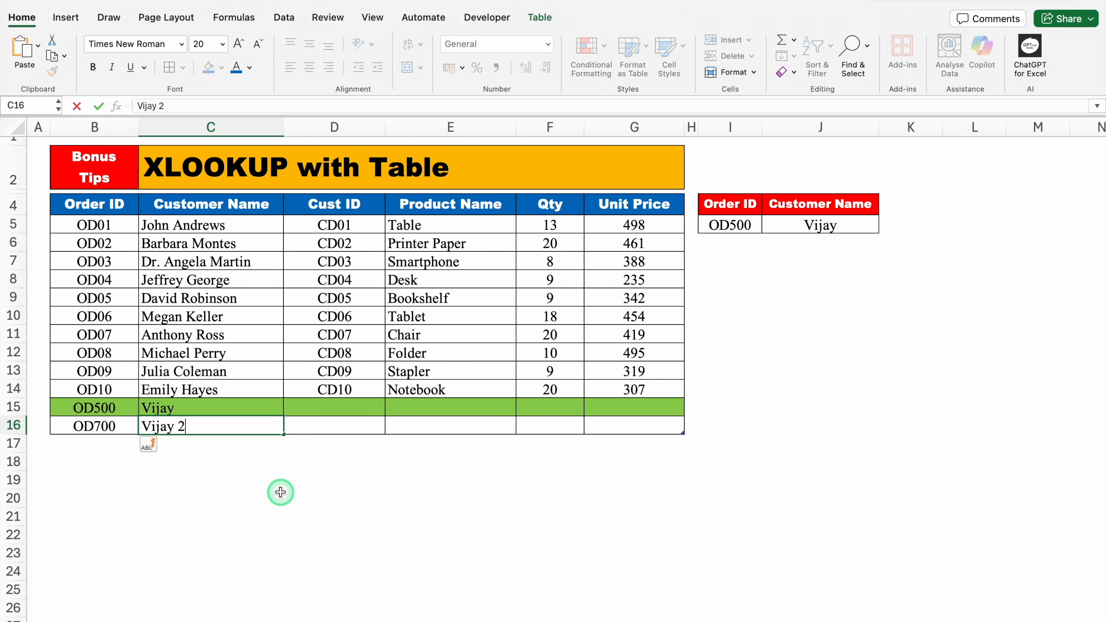
key("Return")
- Set the lookup order ID in I5 to the one listed in B16 to test the table-based formula
left_click(739, 225)
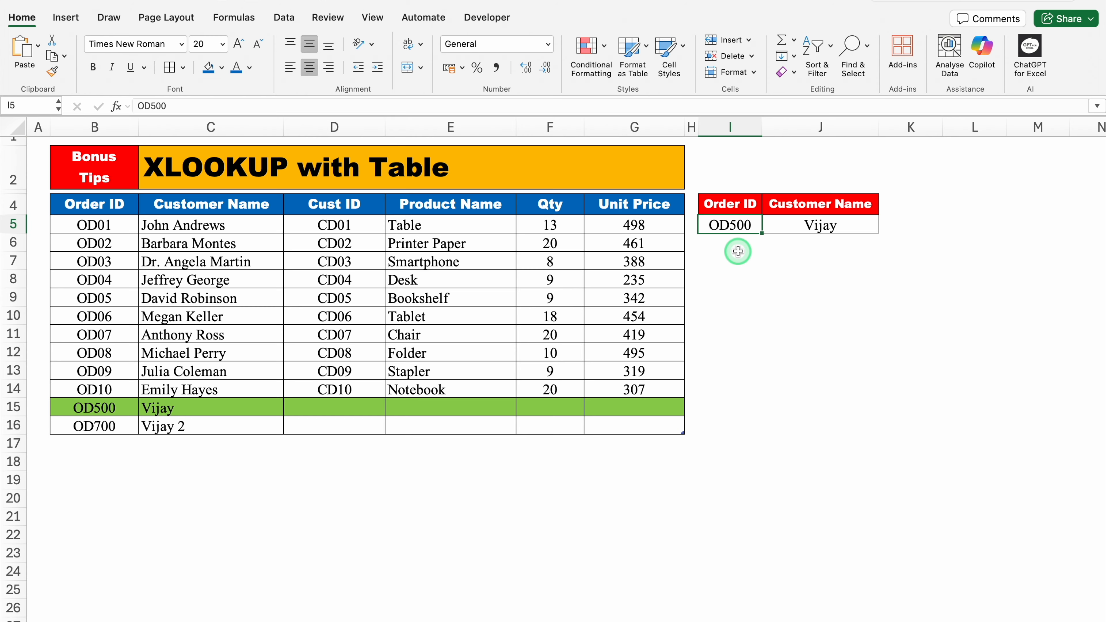
type("OD700")
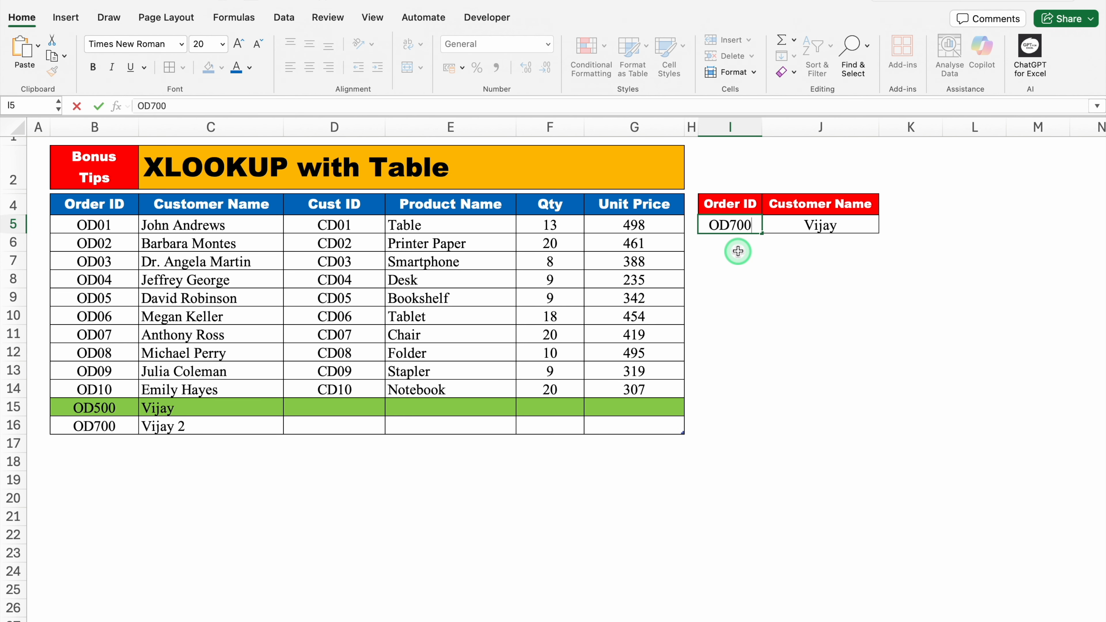
key("Return")
left_click(874, 412)
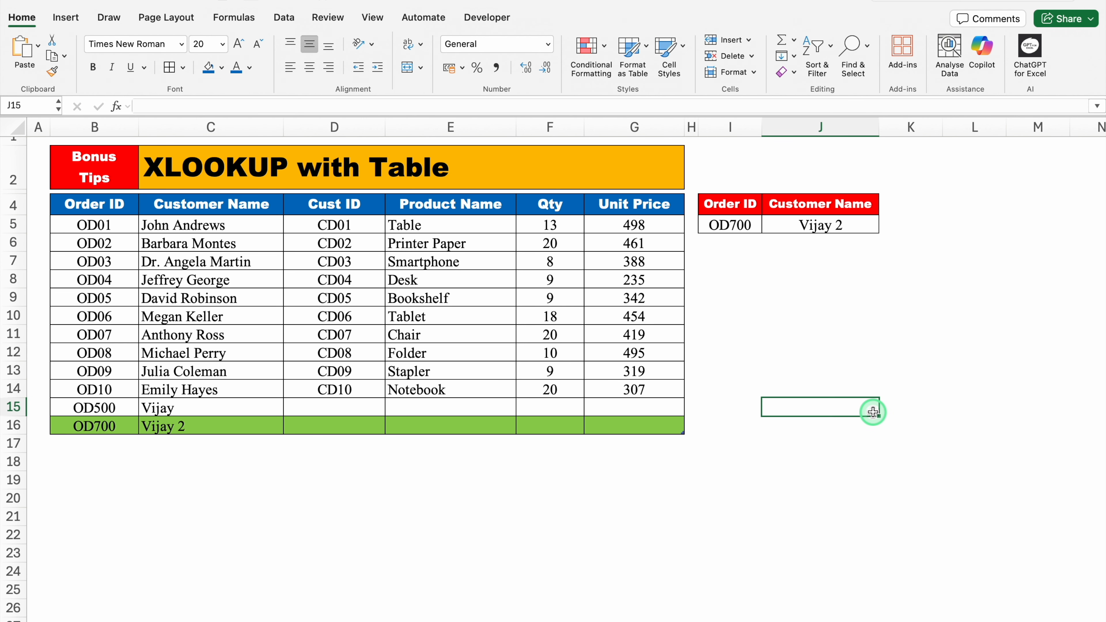